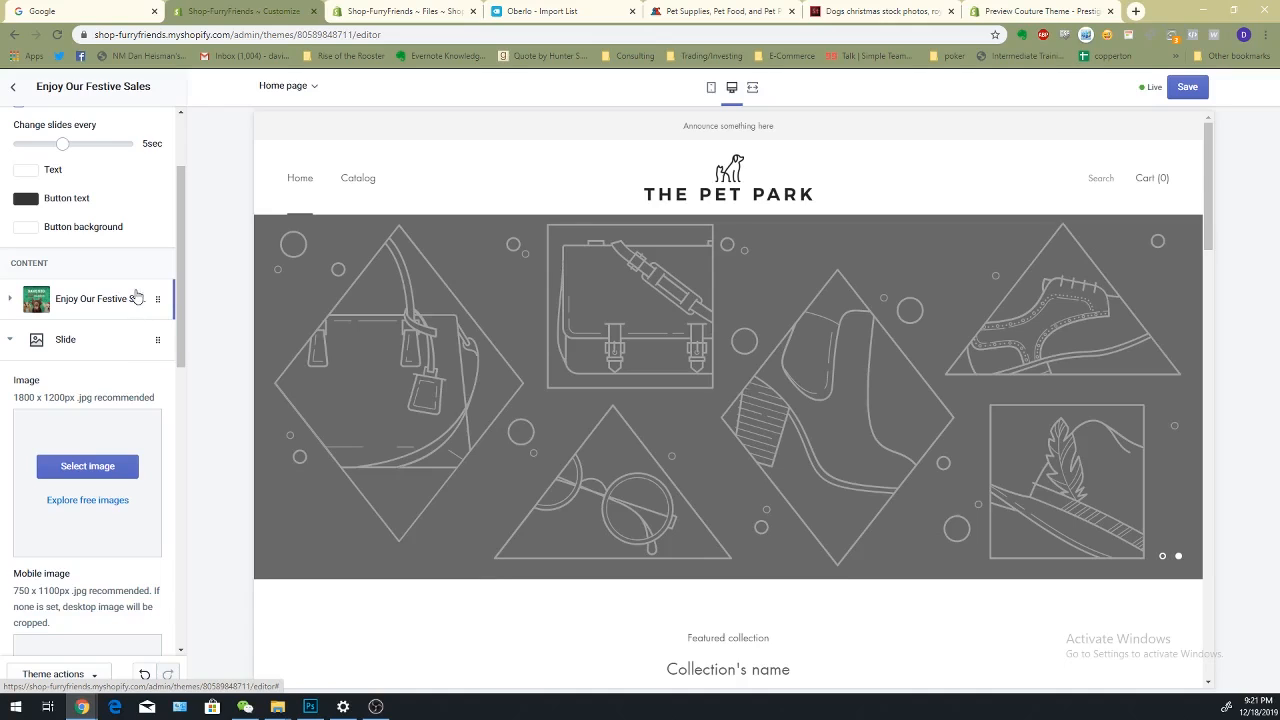
- Preview the Enjoy Our Festive Sales slide and the empty second slide of the home page slideshow
left_click(133, 299)
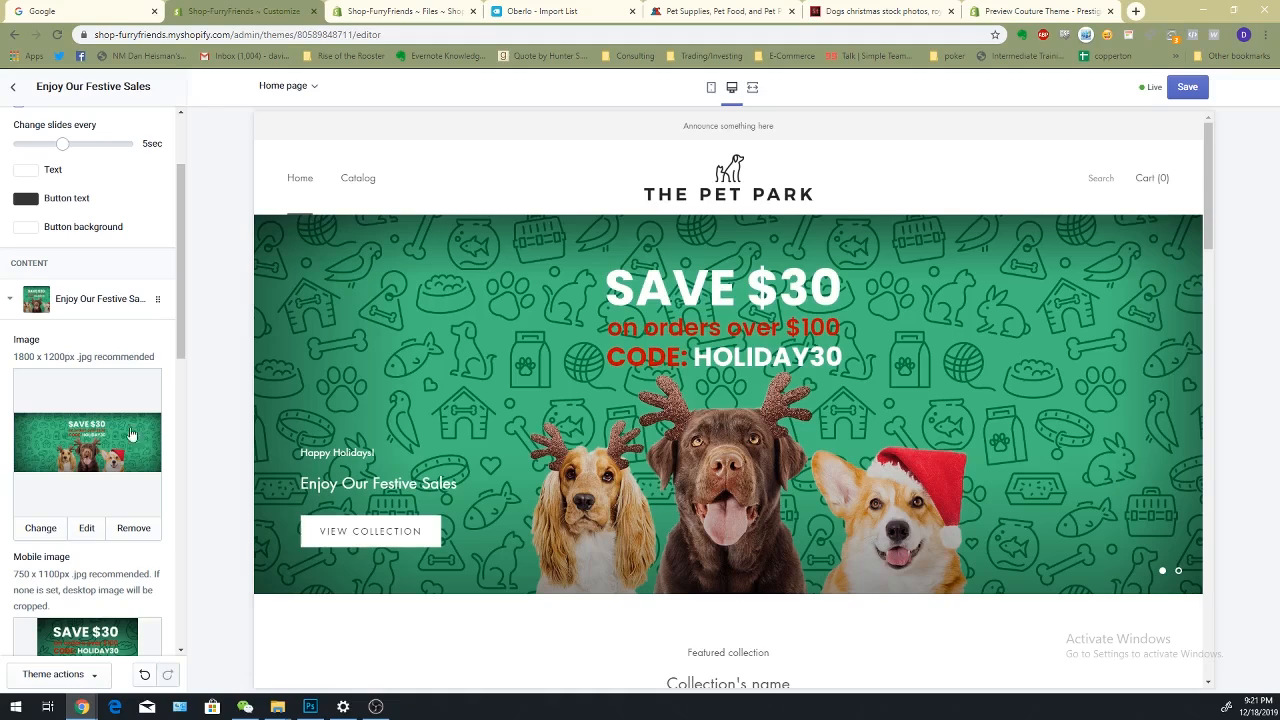
left_click(74, 305)
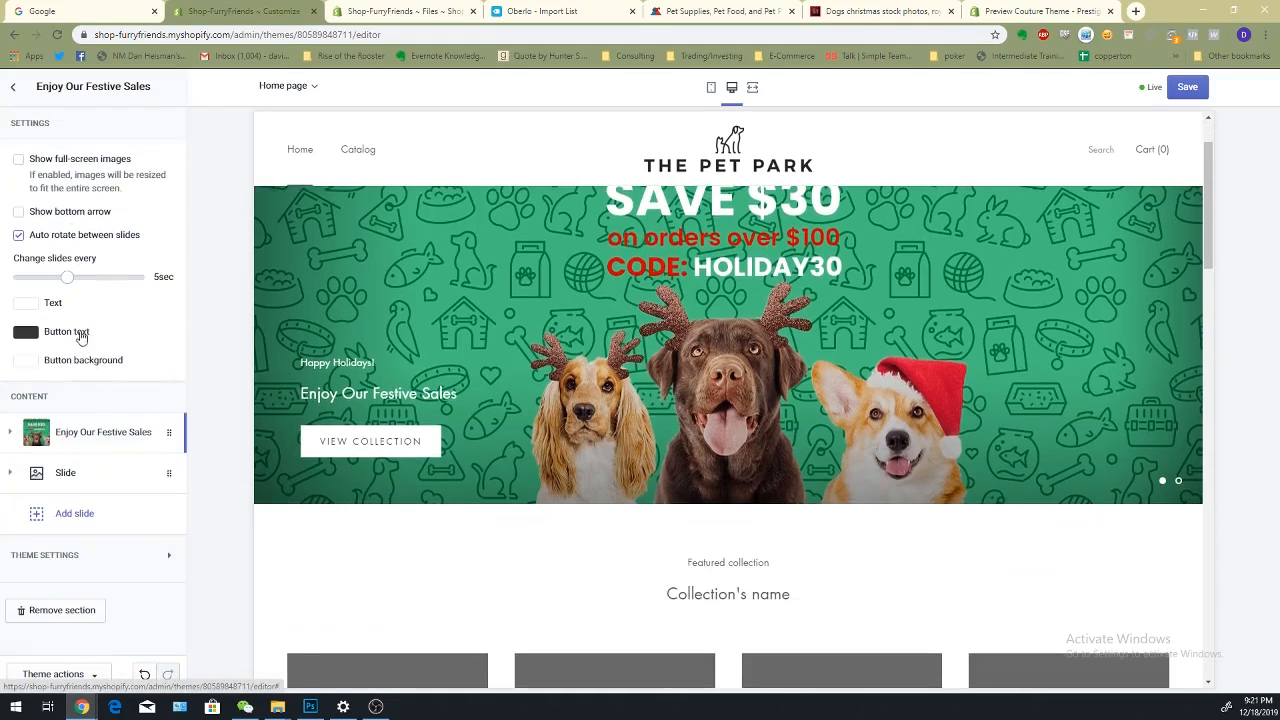
left_click(110, 475)
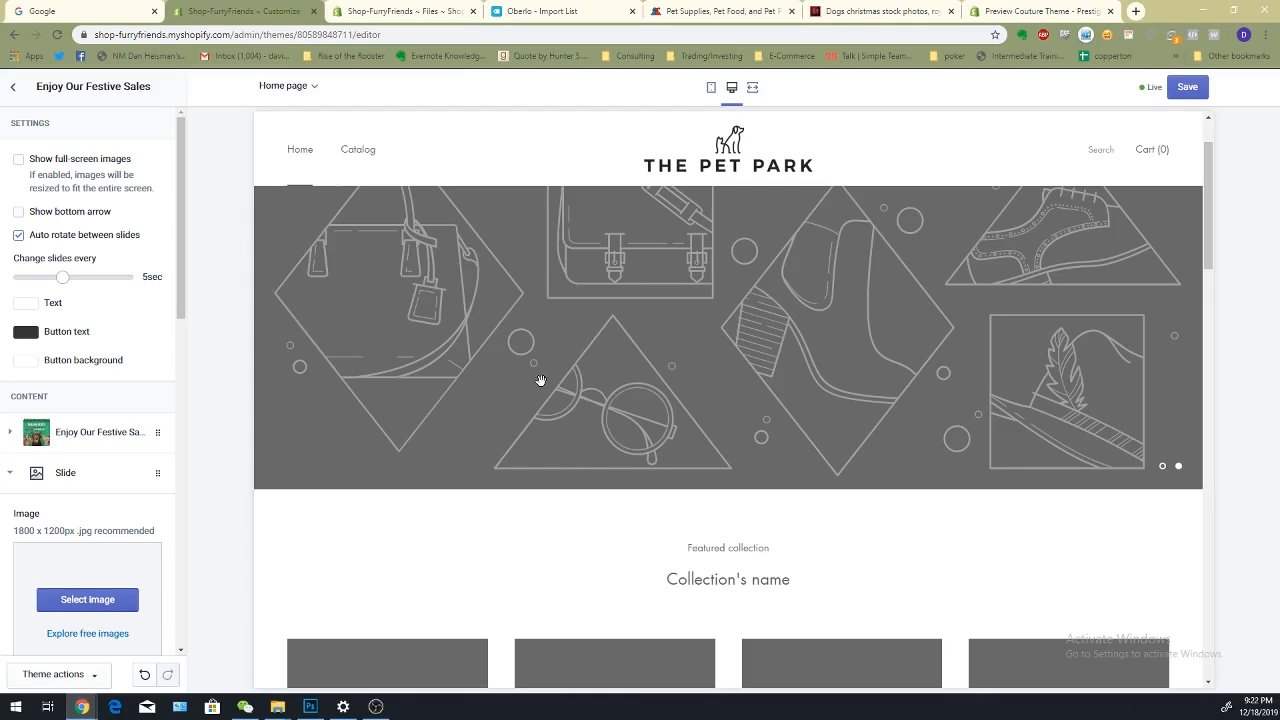
left_click(93, 432)
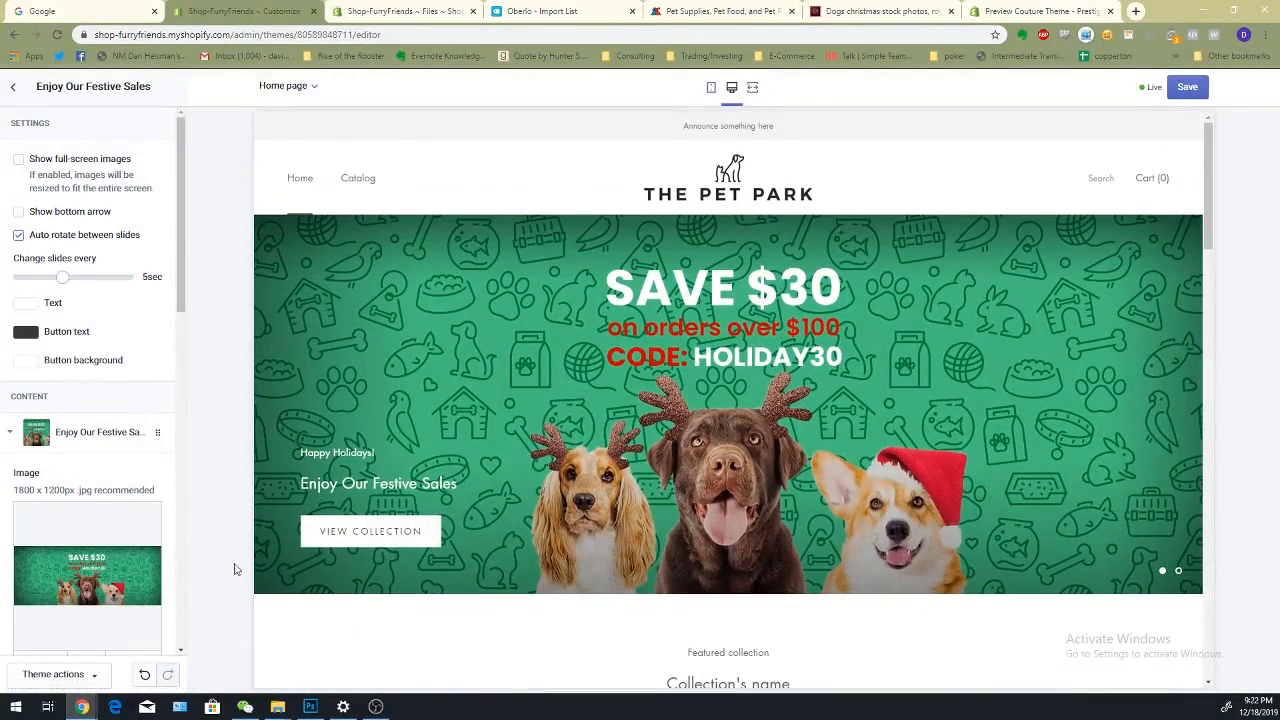
left_click(103, 434)
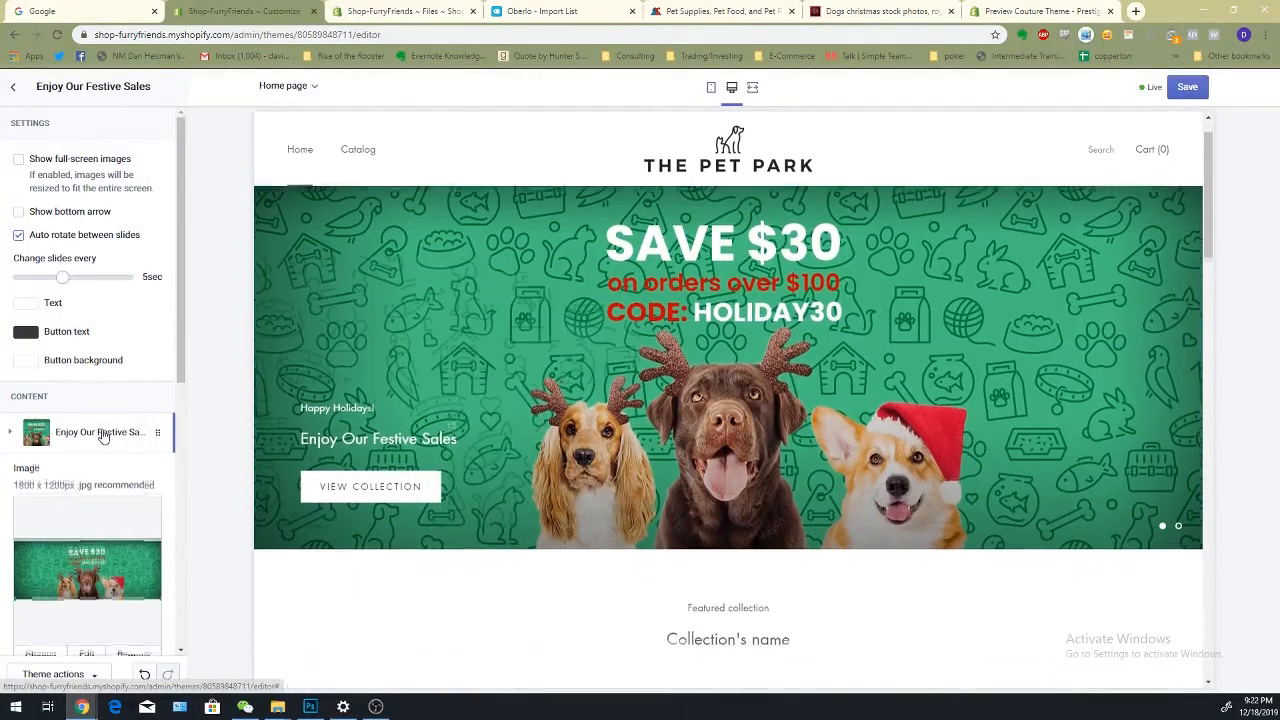
left_click(103, 474)
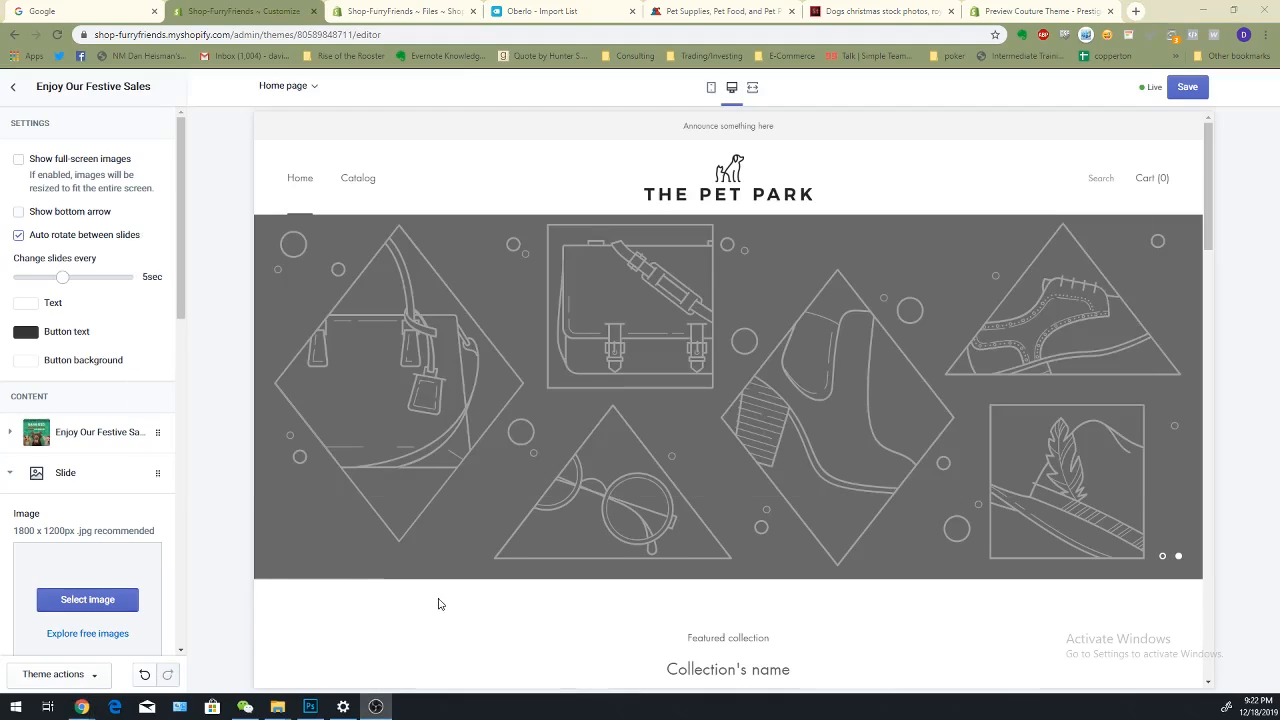
- Switch to Photoshop and close the Cat Fountain Mobile Banner document, keeping the Christmas desktop banner open
left_click(300, 712)
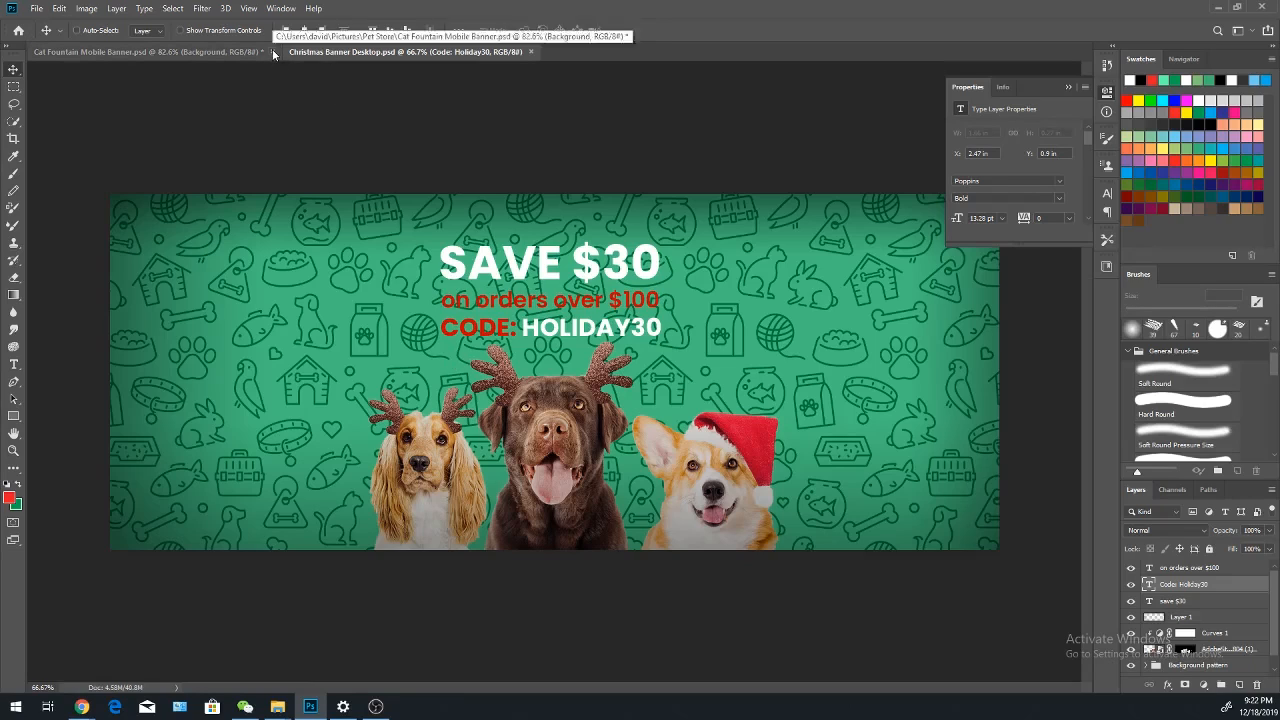
left_click(271, 51)
left_click(633, 264)
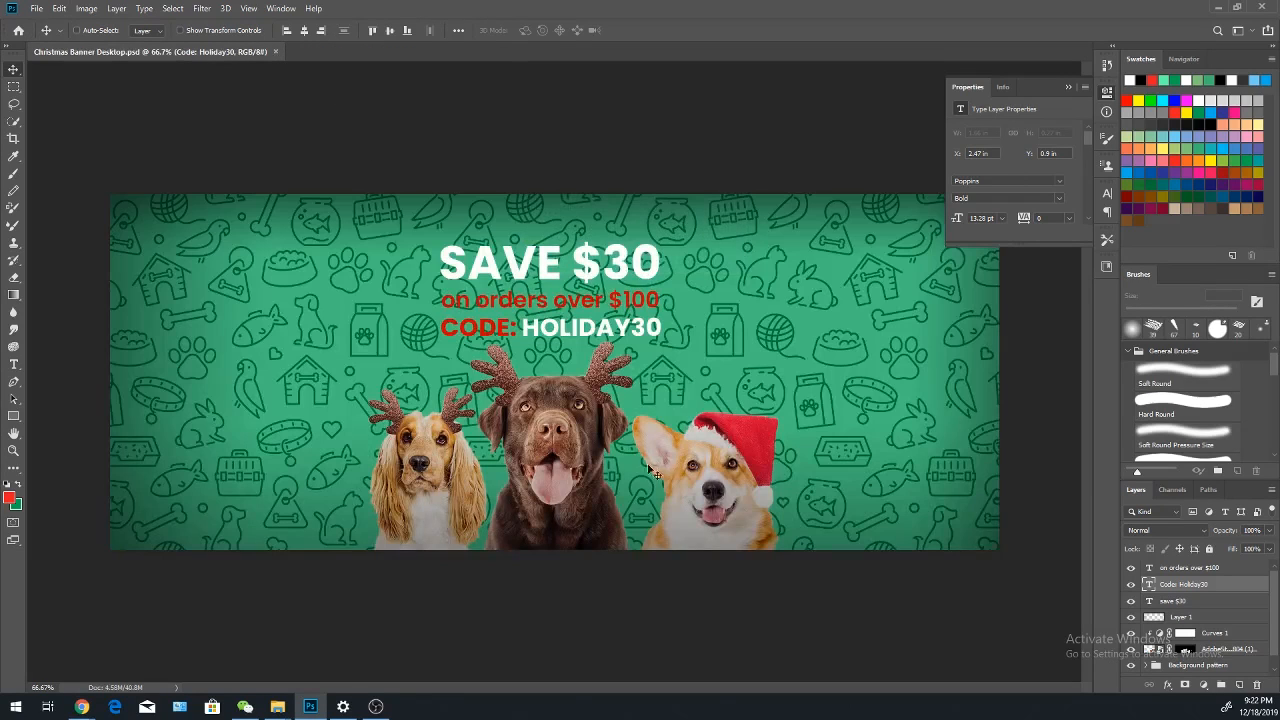
- Save a copy of the Christmas desktop banner as Banner 2 in the Pet Store folder, replacing the existing file
left_click(36, 8)
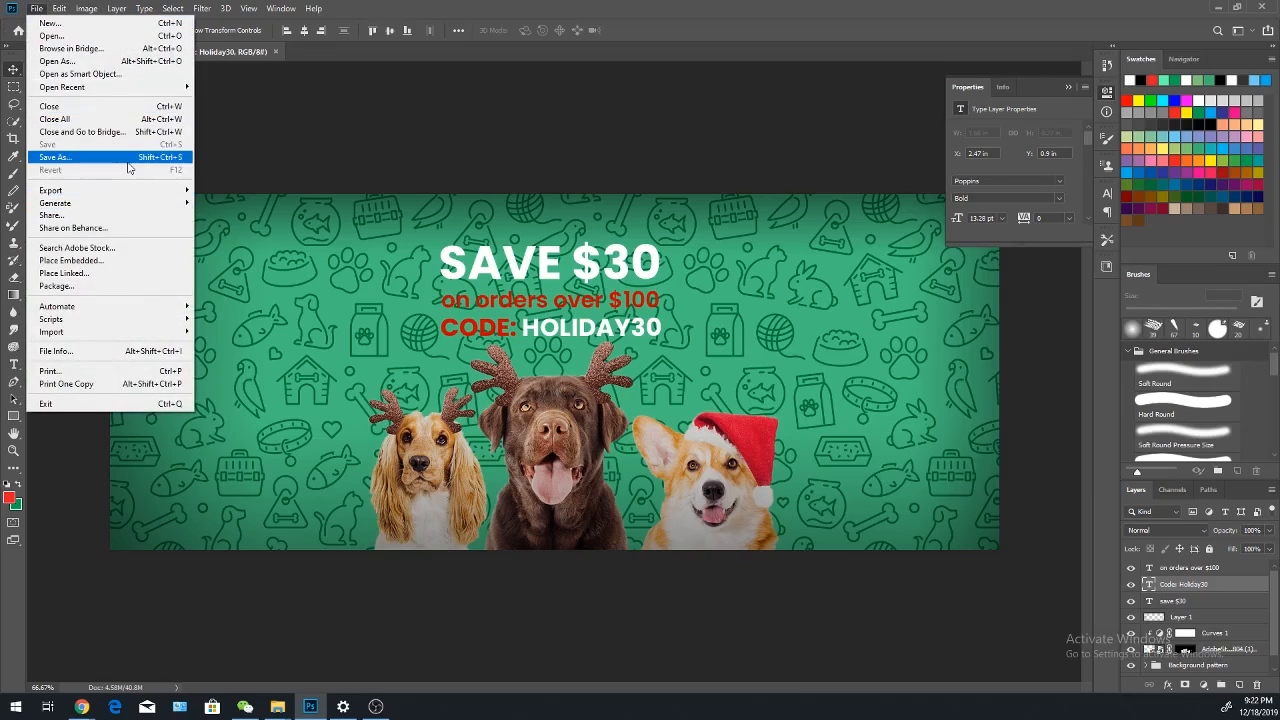
left_click(55, 157)
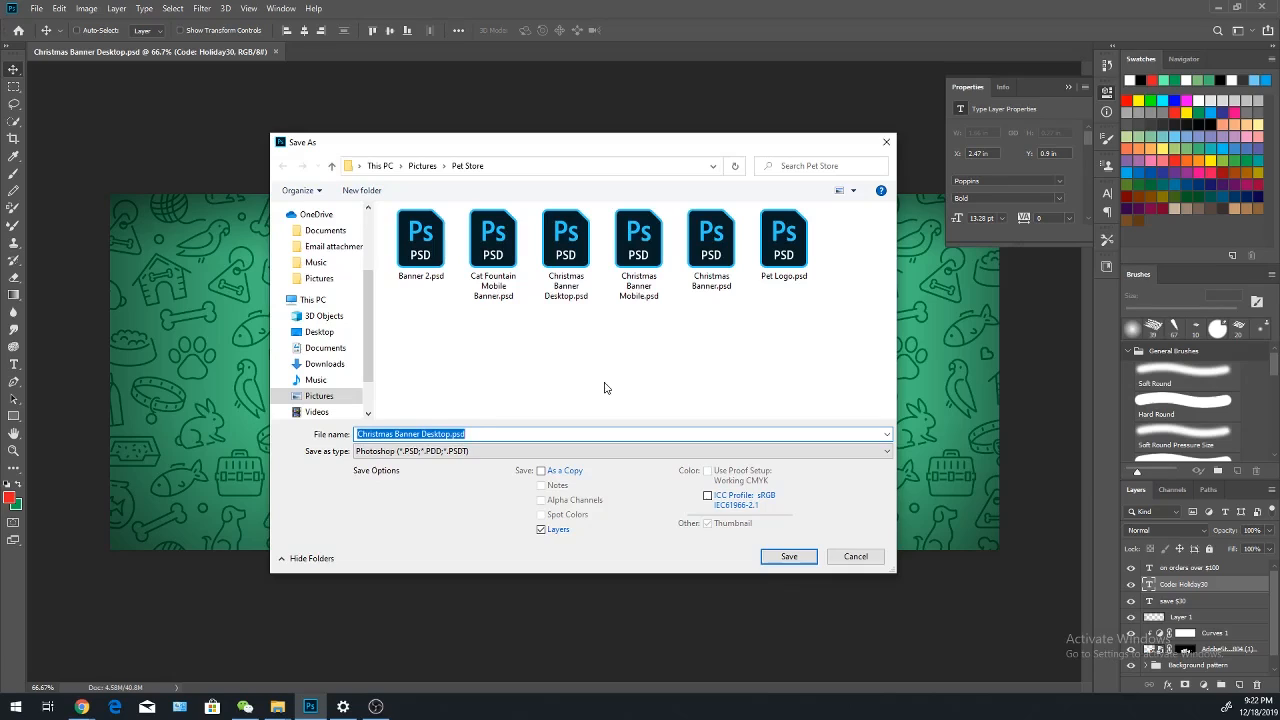
type("Cat")
key("BackSpace")
key("BackSpace")
key("BackSpace")
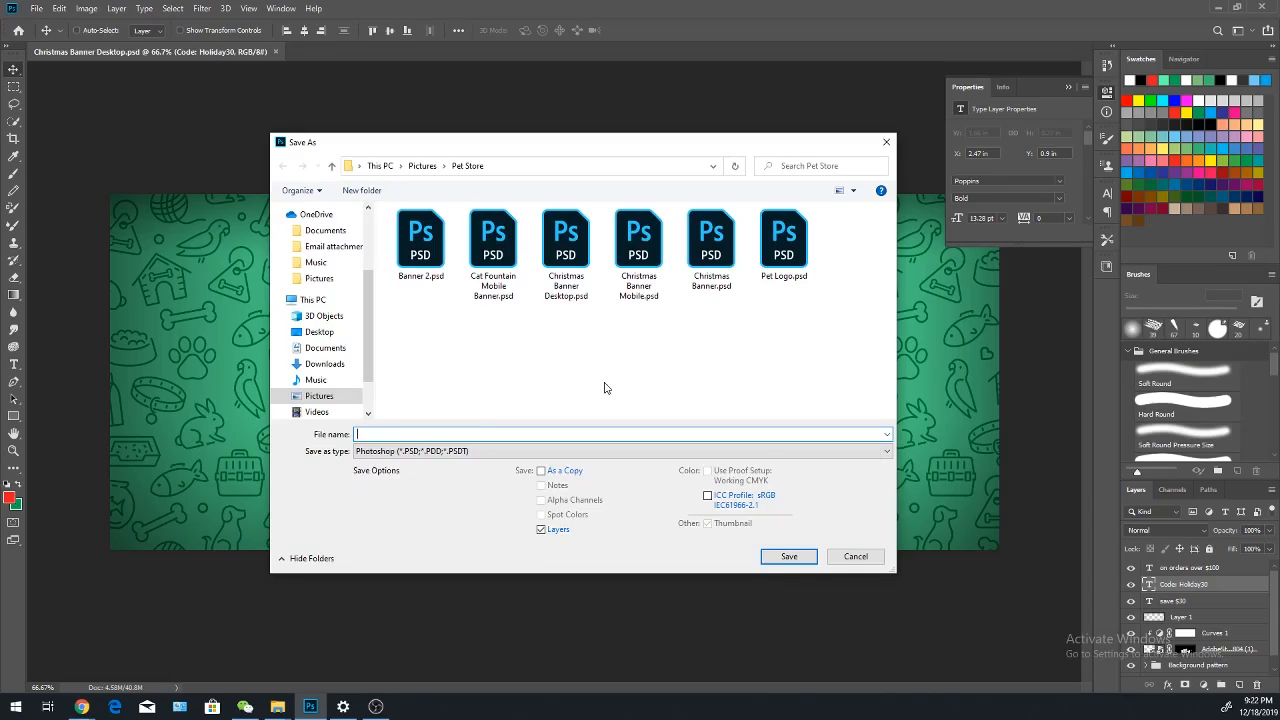
type("Banner 2")
key("Return")
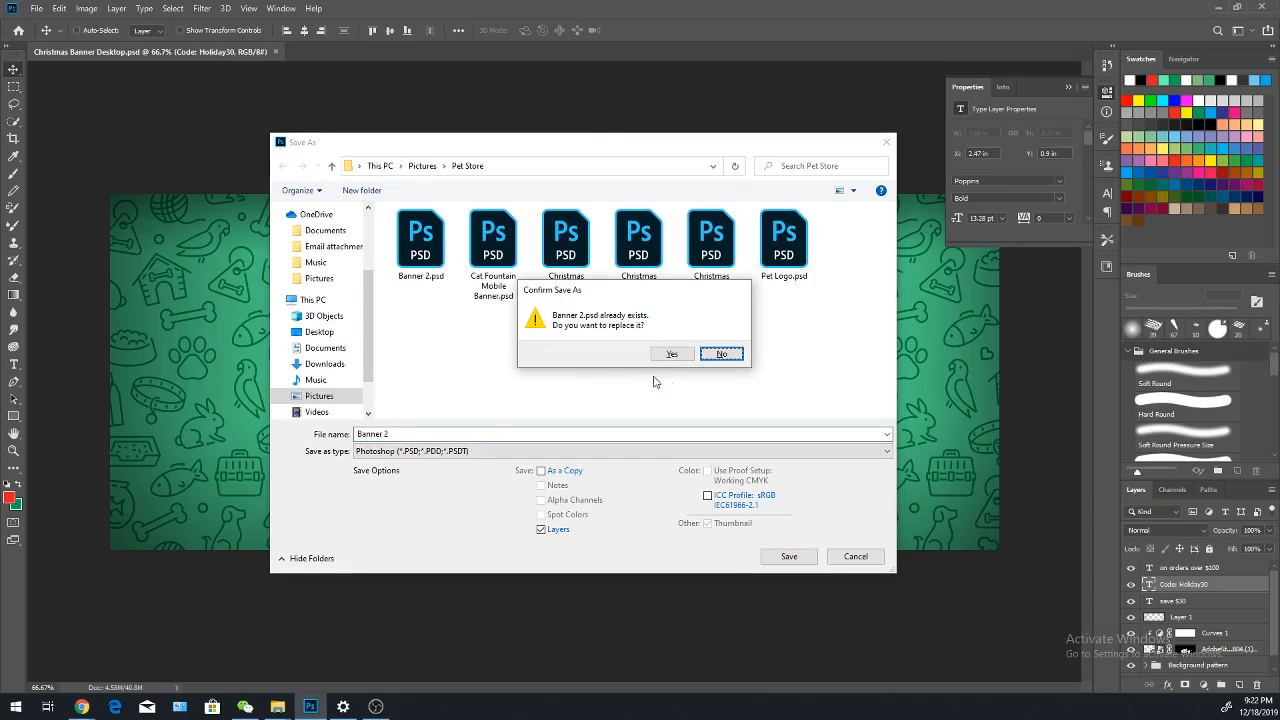
left_click(681, 353)
left_click(786, 199)
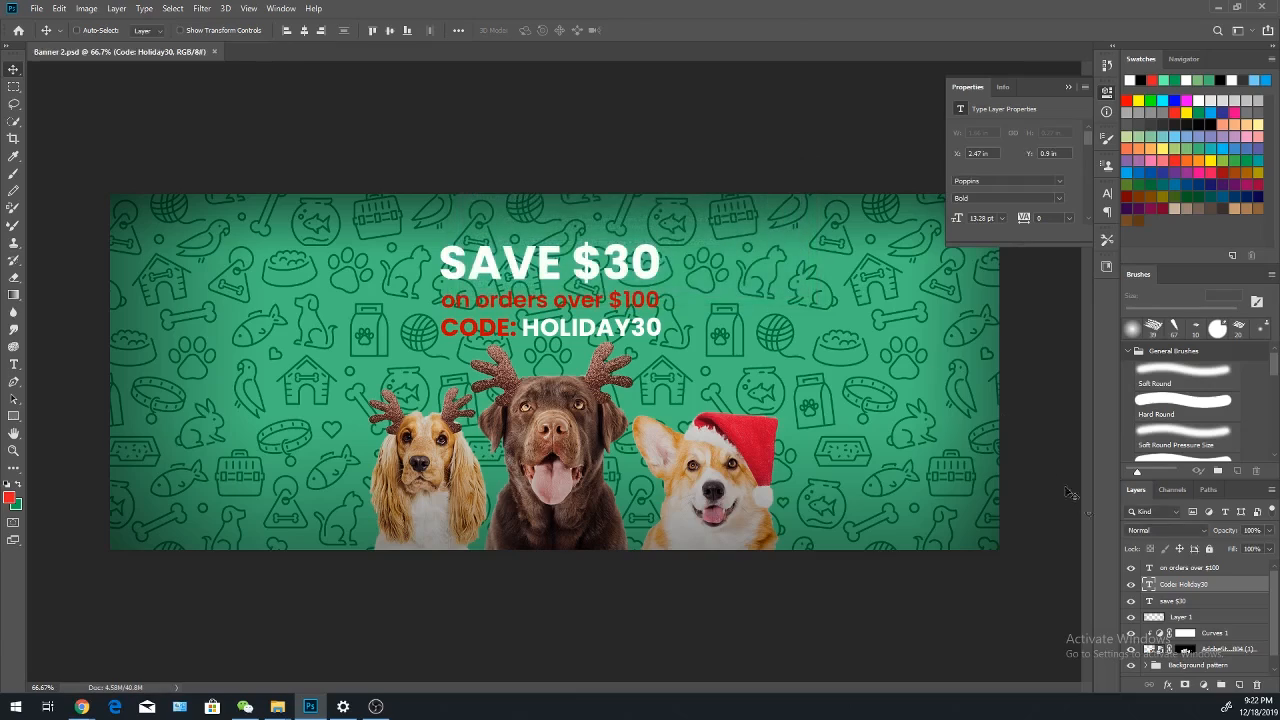
- Delete all layers above the green background, and unlock and hide the background layer
left_click(1208, 572)
scroll(1209, 575, "down", 2)
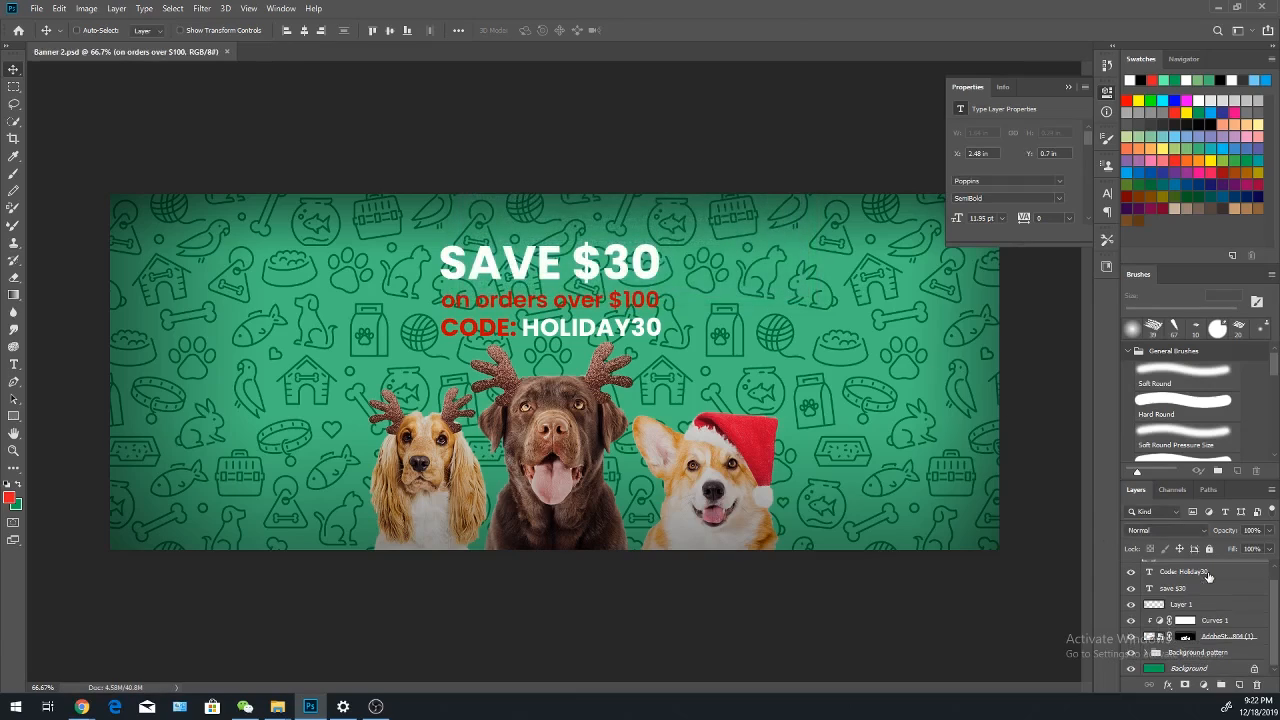
left_click(1212, 652, "shift")
key("Delete")
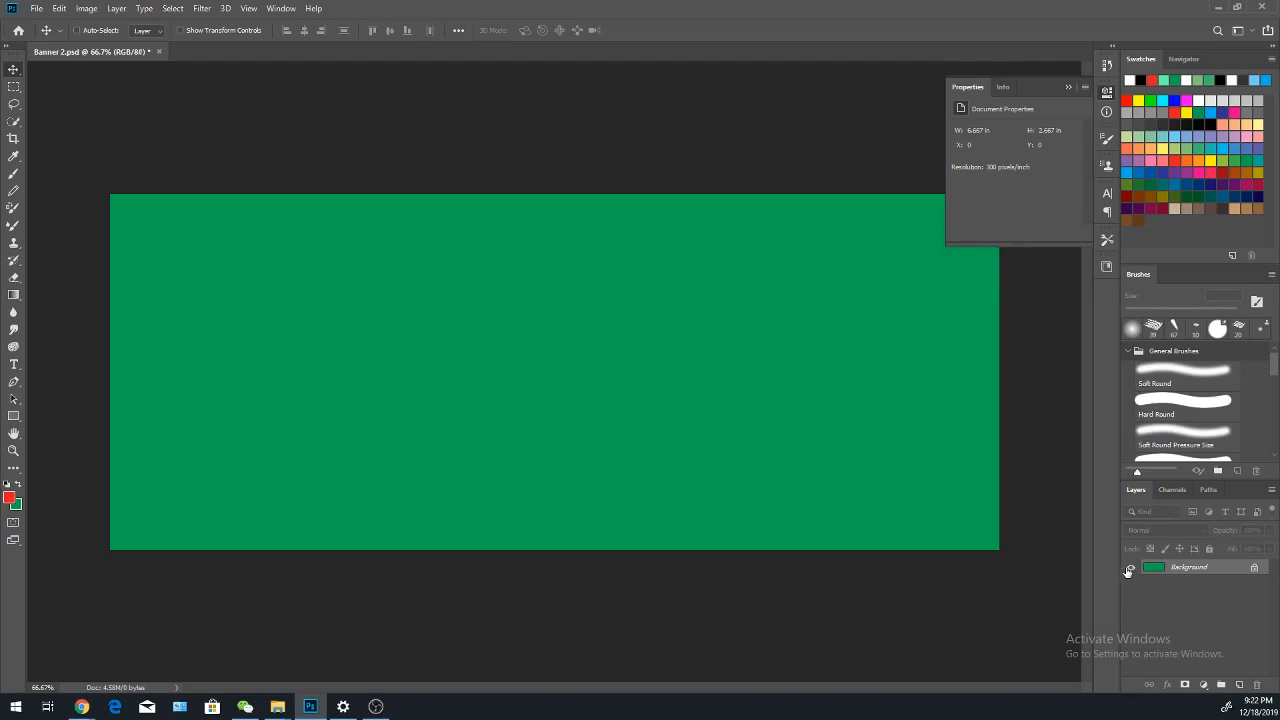
left_click(1254, 567)
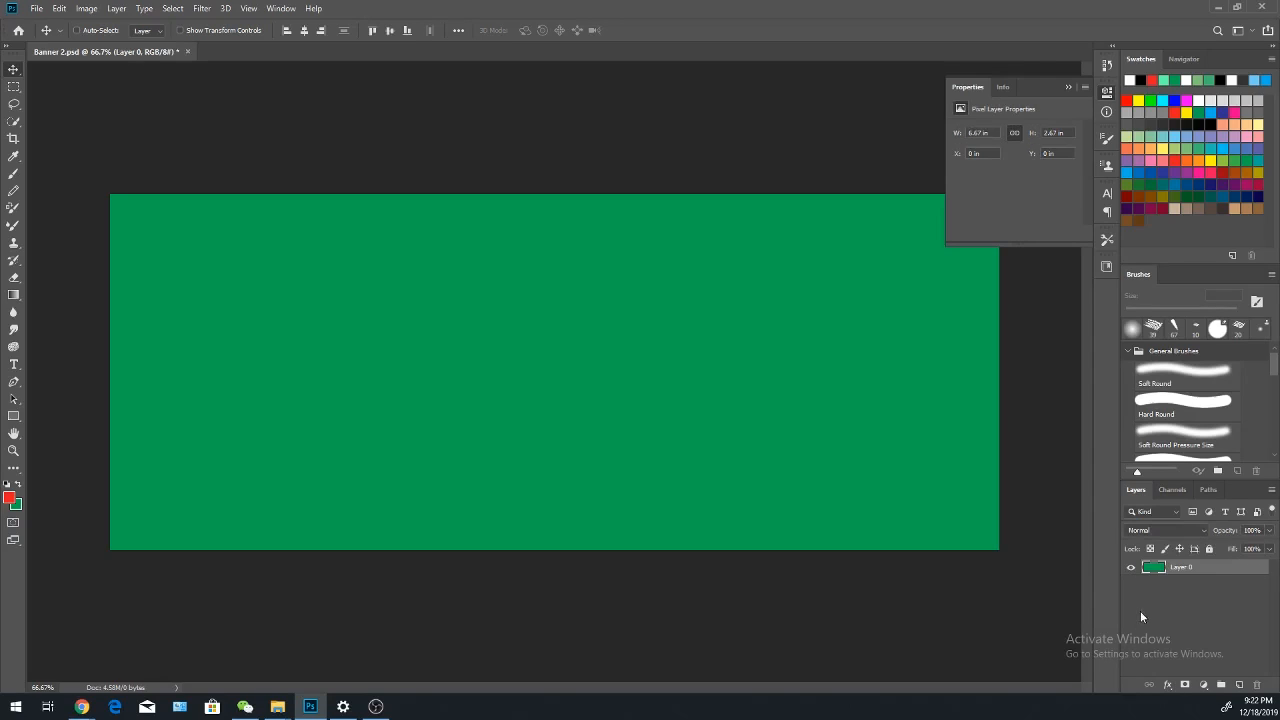
left_click(1131, 570)
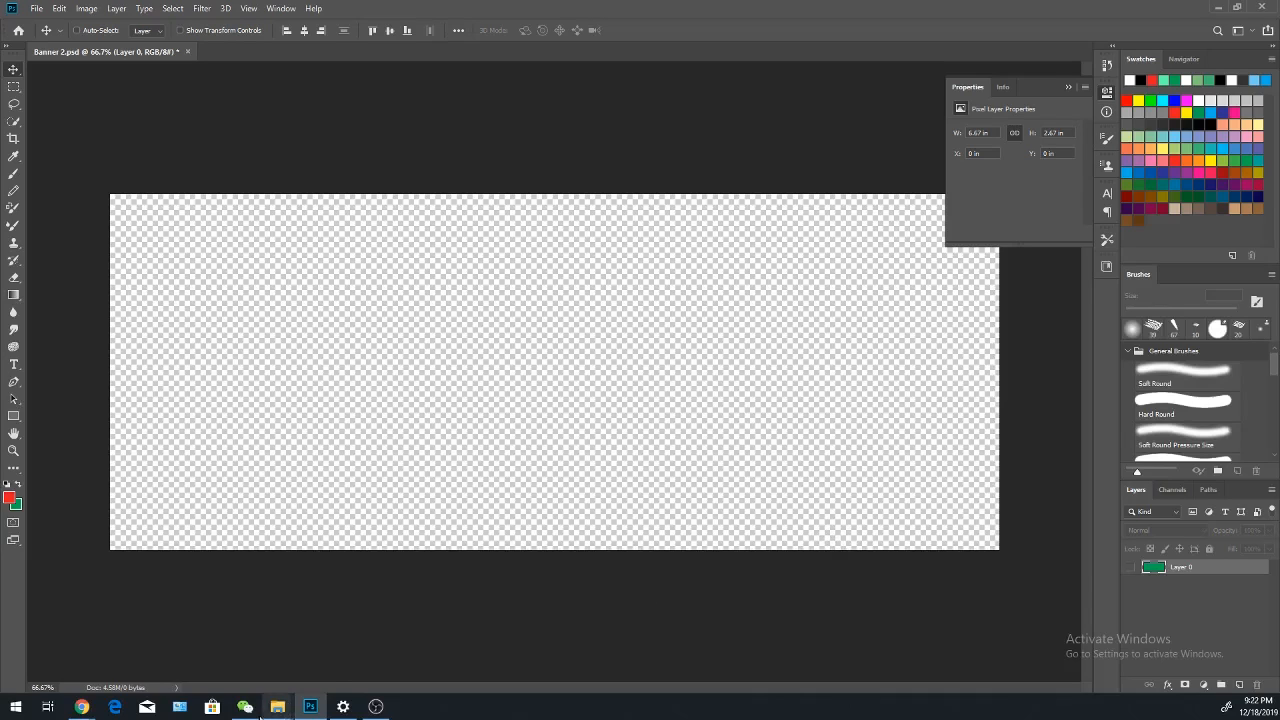
- Place the AdobeStock cat fountain photo from the Pet Store folder into the banner, aligned to the canvas's right edge
mouse_move(277, 706)
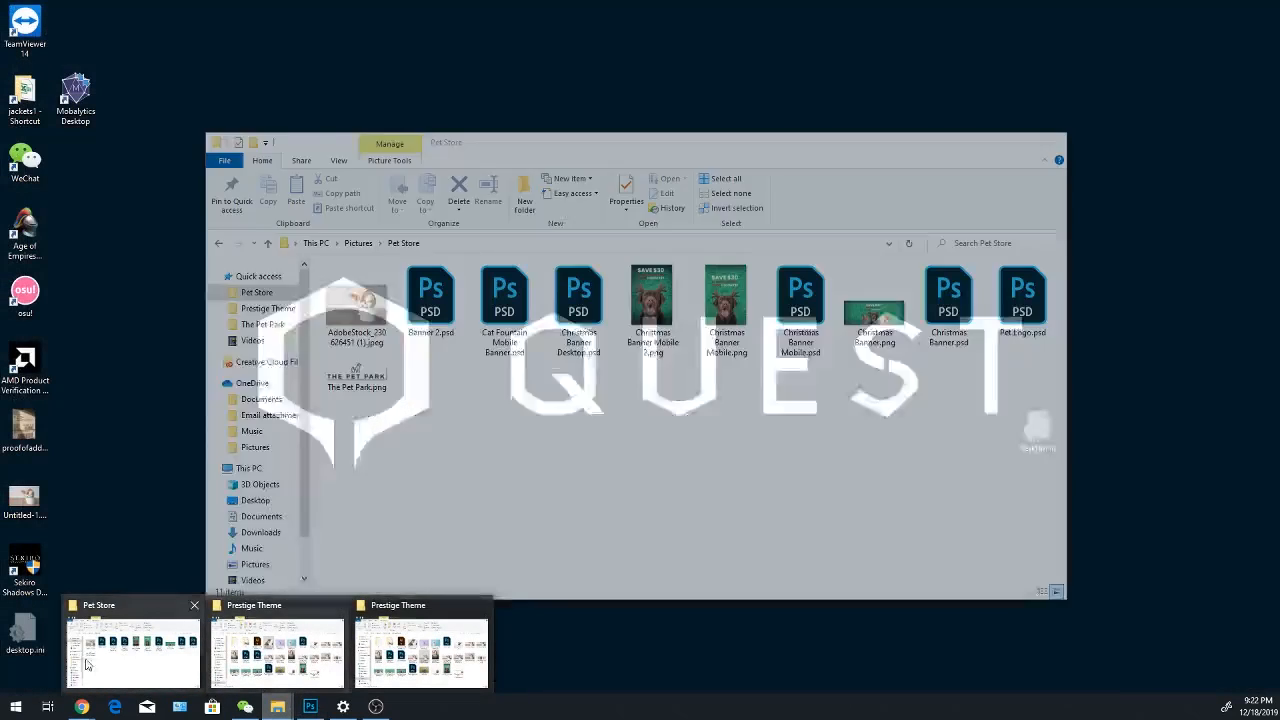
left_click(133, 650)
left_click_drag(585, 154, 974, 130)
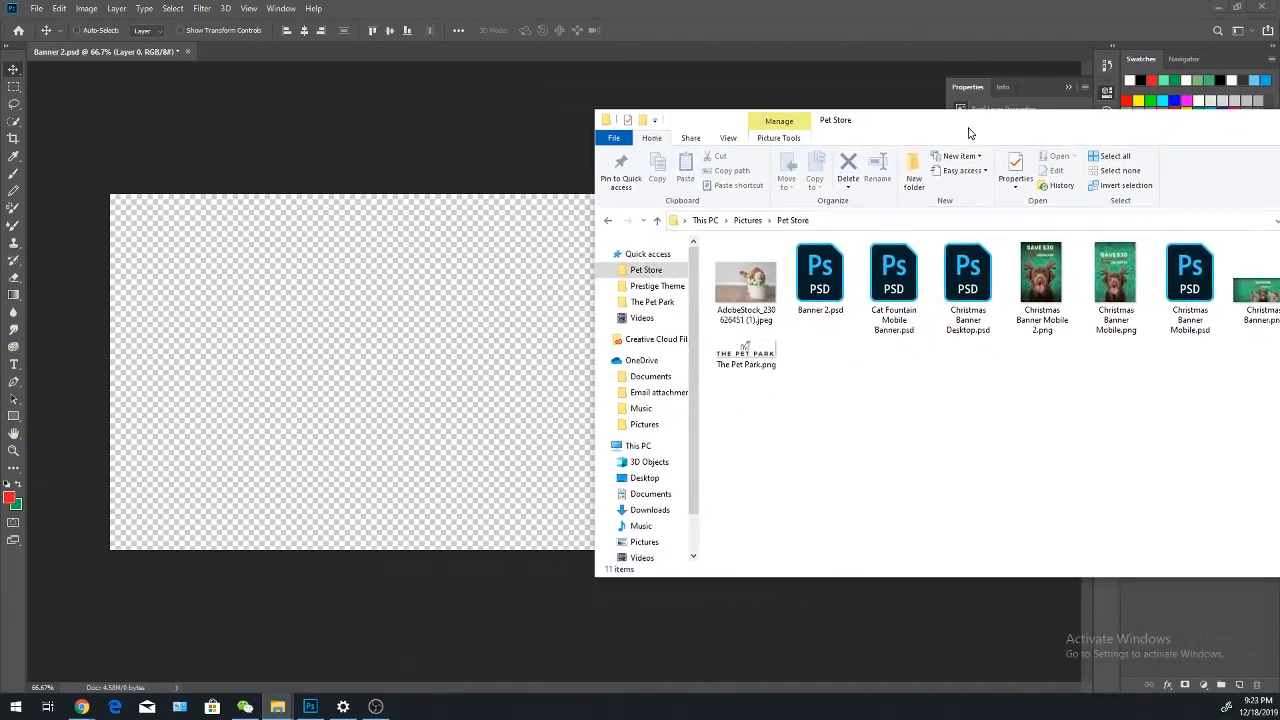
left_click_drag(745, 280, 287, 350)
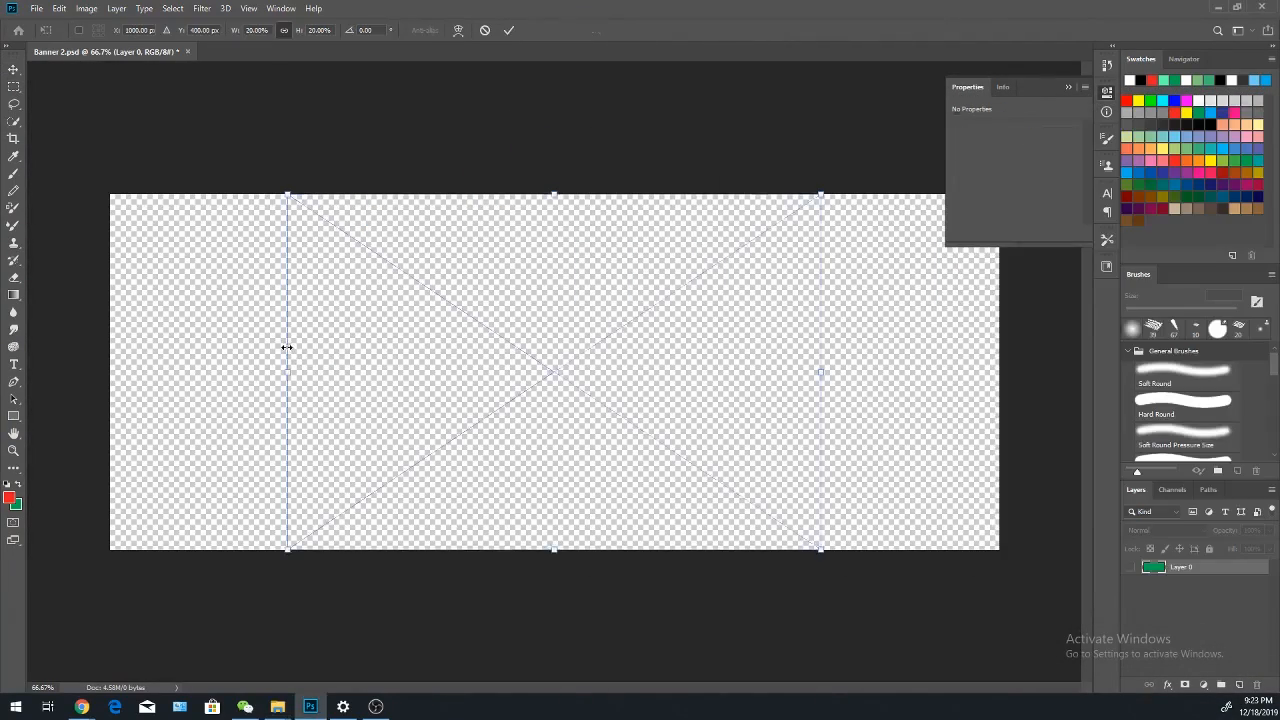
left_click_drag(471, 361, 669, 391)
key("Return")
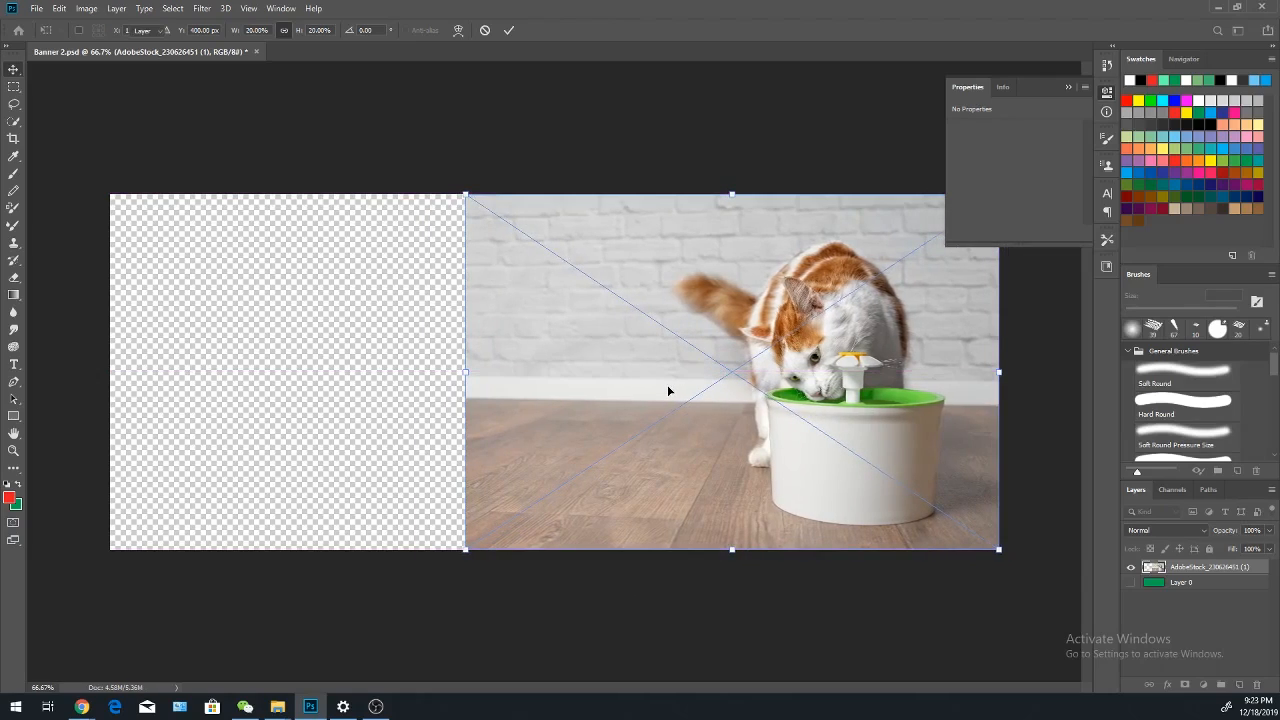
- Scale the cat photo up to about 34% and shift it so that it covers the whole banner canvas
key("ctrl+t")
left_click_drag(466, 551, 30, 532)
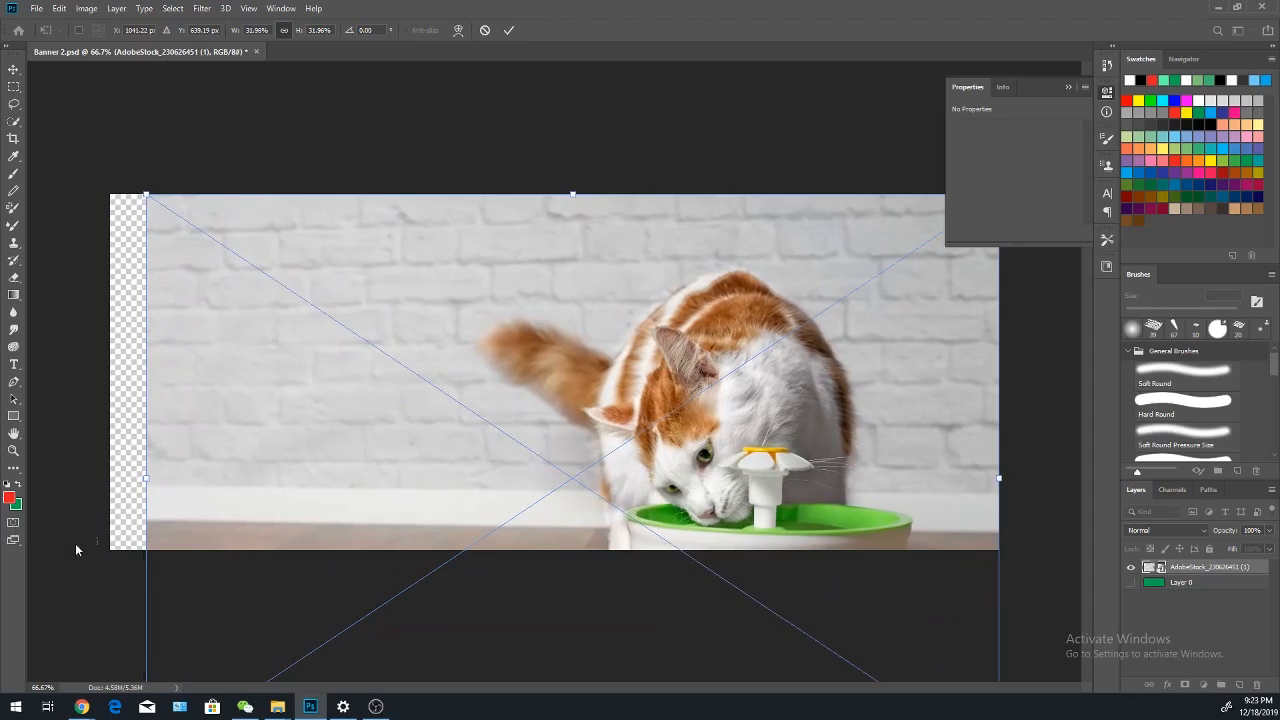
left_click_drag(219, 520, 237, 395)
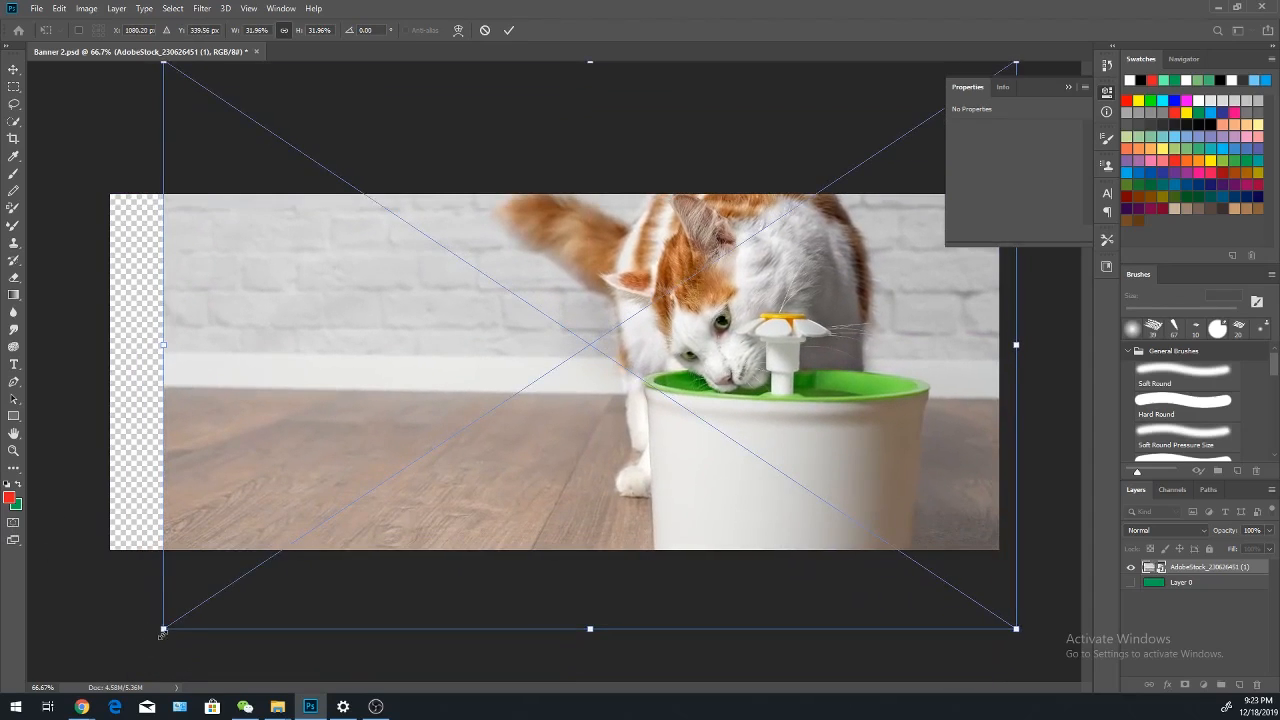
left_click_drag(163, 632, 93, 644)
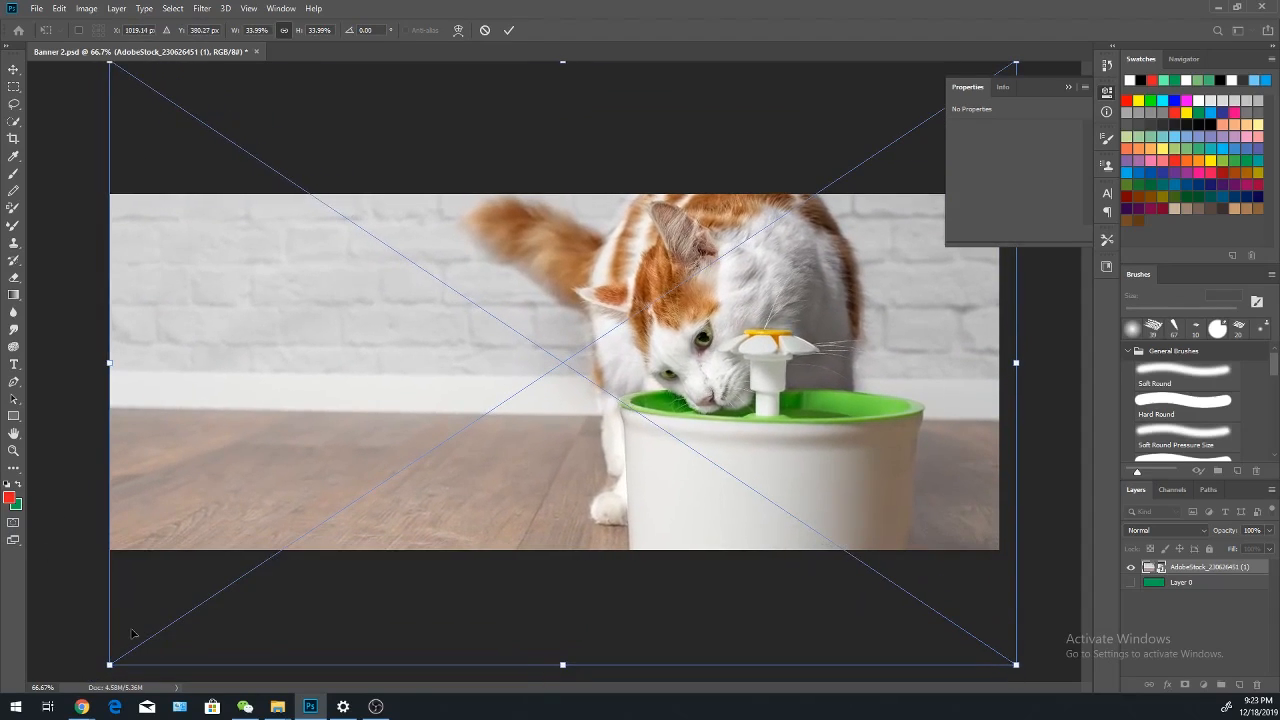
key("Return")
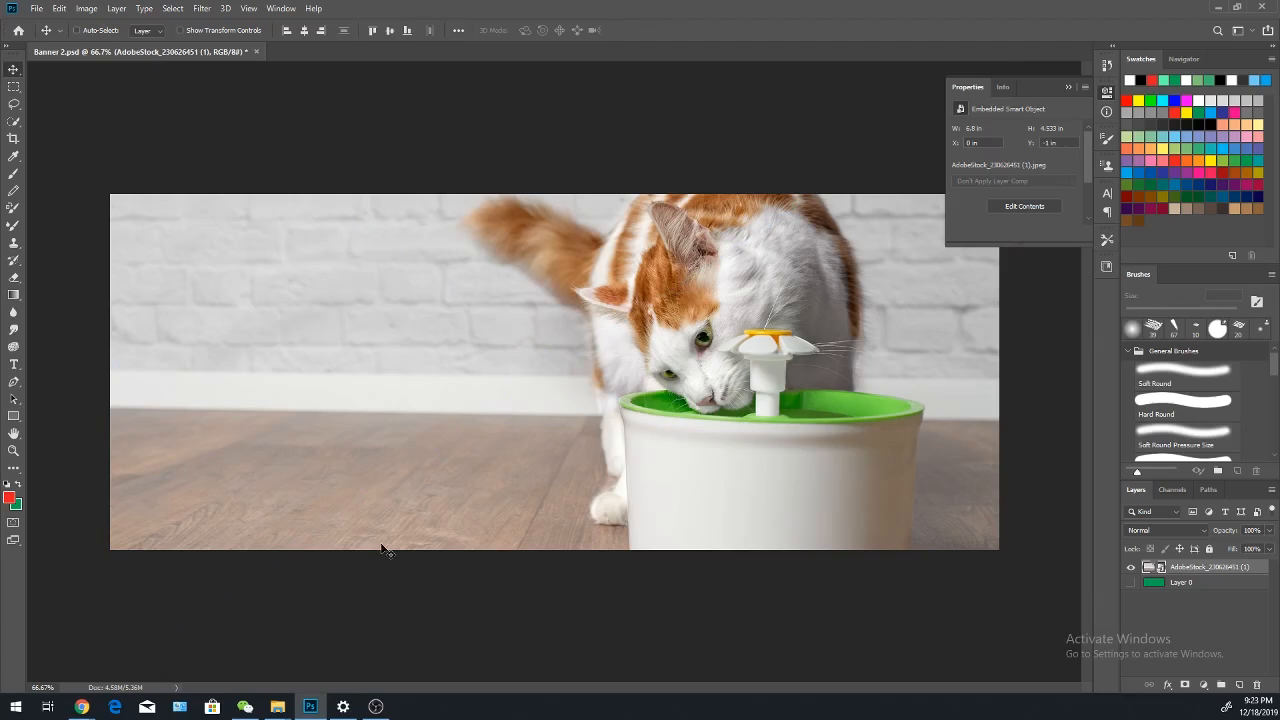
- Reposition the cat photo vertically so the cat's head and the fountain are framed within the banner
left_click_drag(408, 516, 400, 571)
left_click_drag(415, 525, 419, 406)
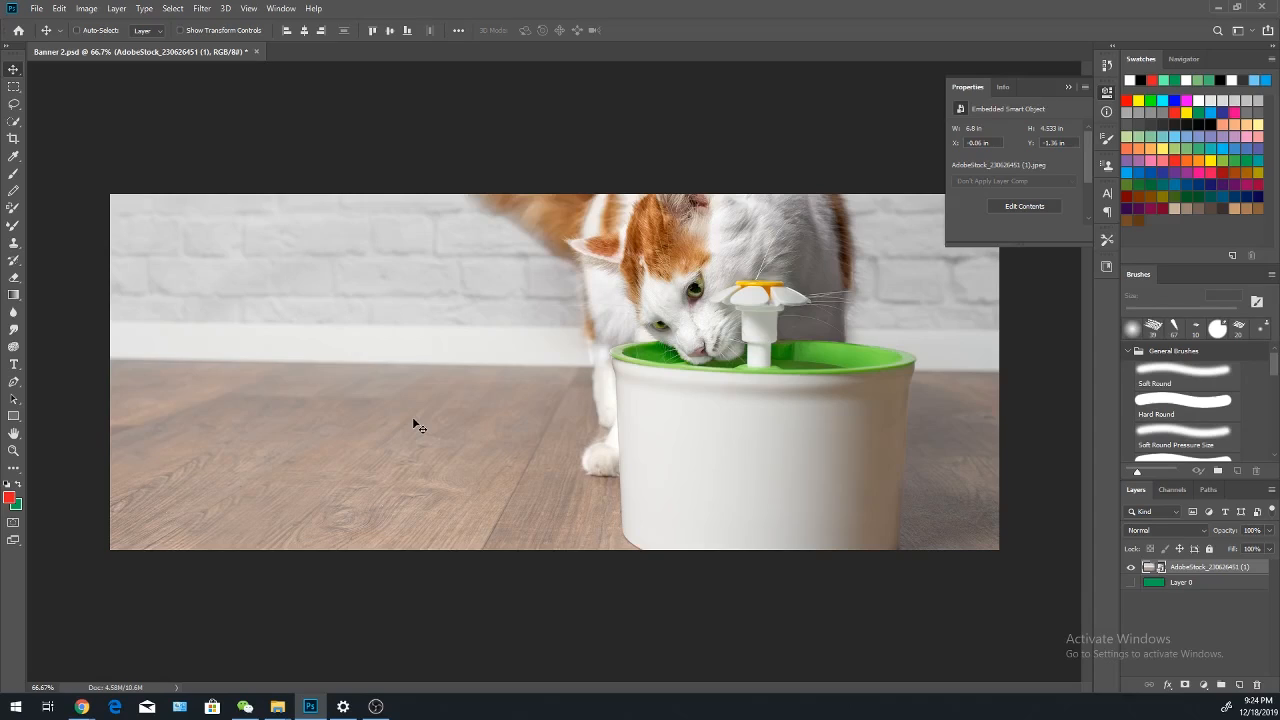
left_click_drag(414, 424, 390, 468)
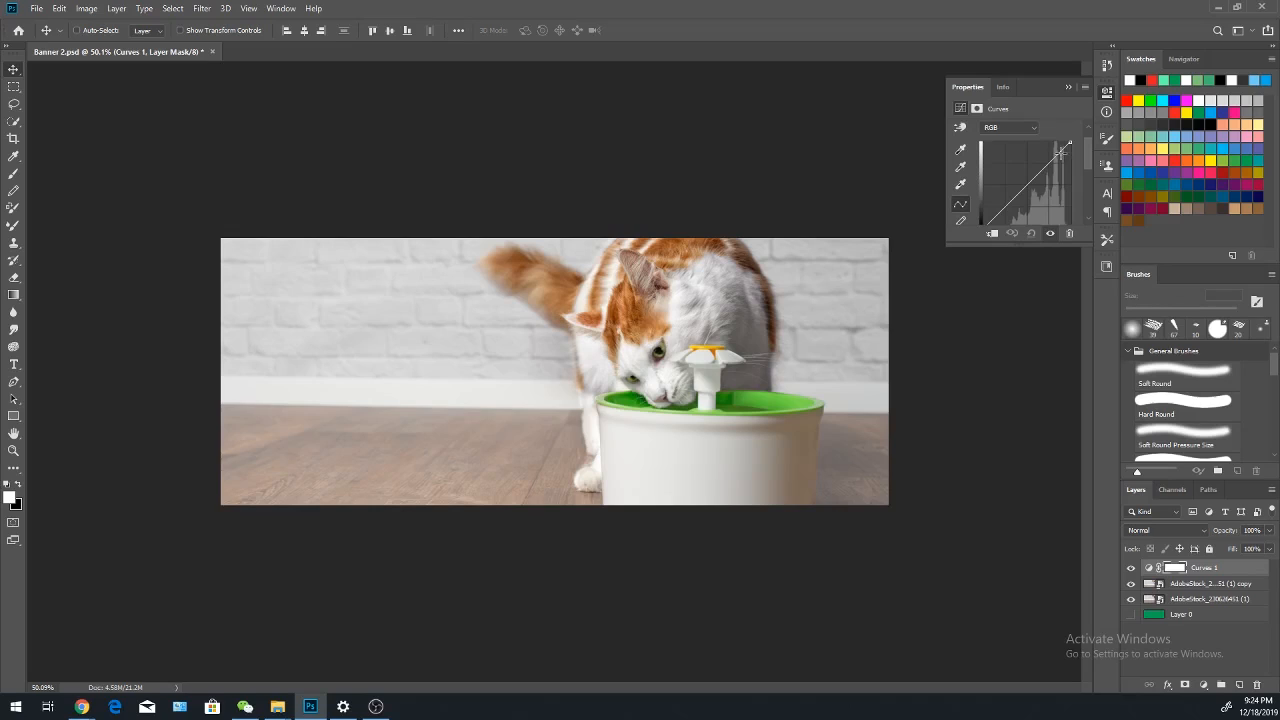
- Shape the RGB curve of the Curves adjustment into a gentle S, lowering a shadow point and raising a highlight point
left_click_drag(1061, 148, 1061, 148)
scroll(1031, 190, "down", 3)
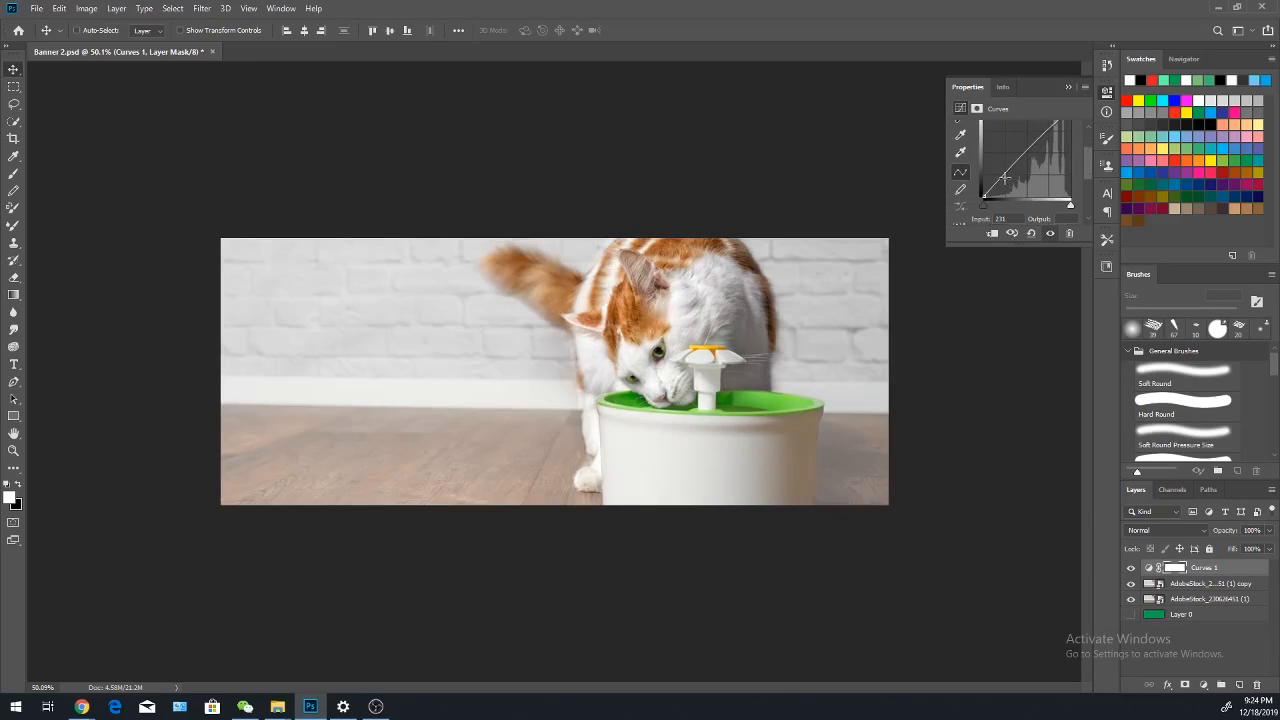
scroll(1004, 178, "down", 2)
scroll(1004, 181, "up", 3)
scroll(1001, 191, "up", 3)
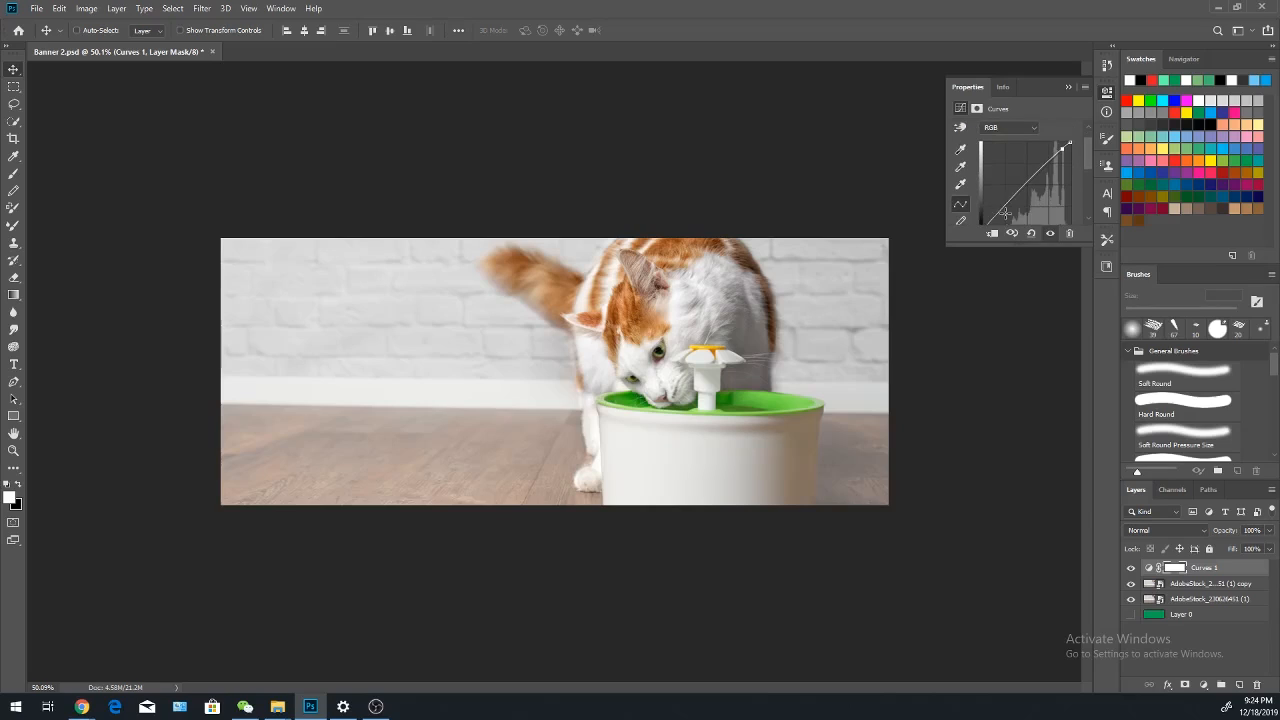
left_click(1000, 209)
left_click_drag(1000, 209, 1007, 209)
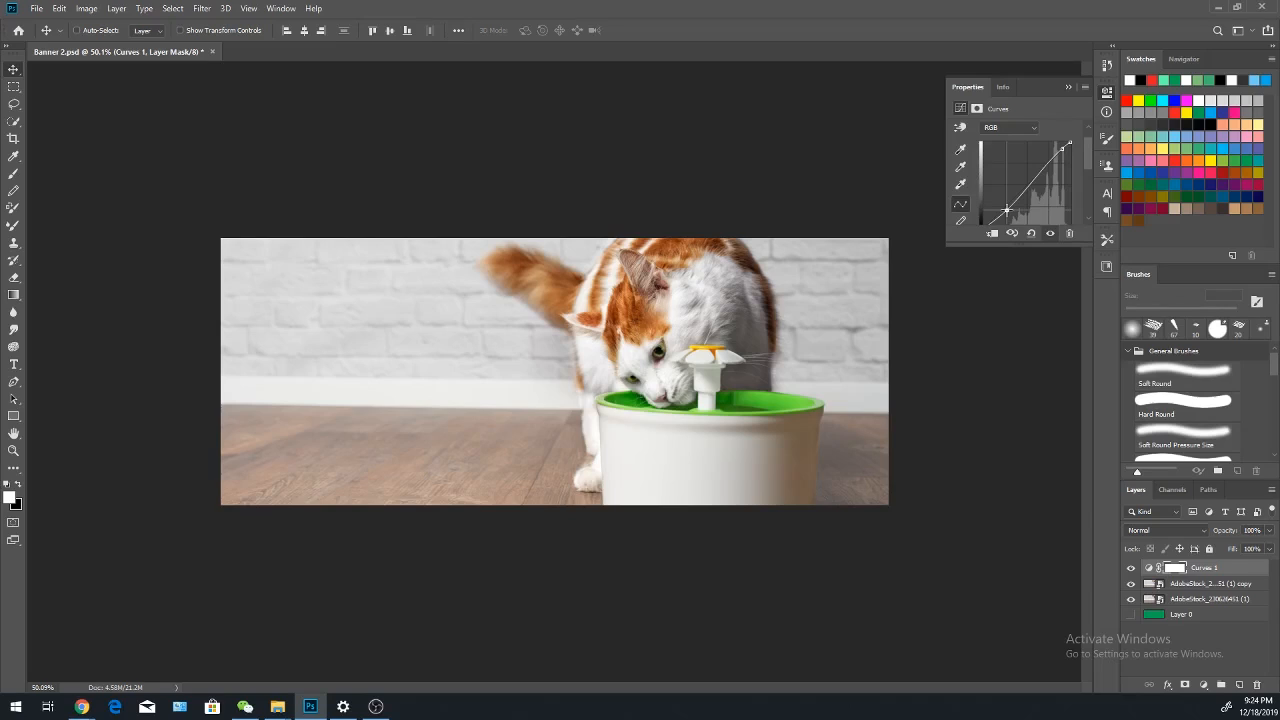
left_click_drag(1068, 145, 1057, 152)
- Toggle the Curves adjustment's visibility repeatedly to compare the photo with and without it
left_click(1131, 568)
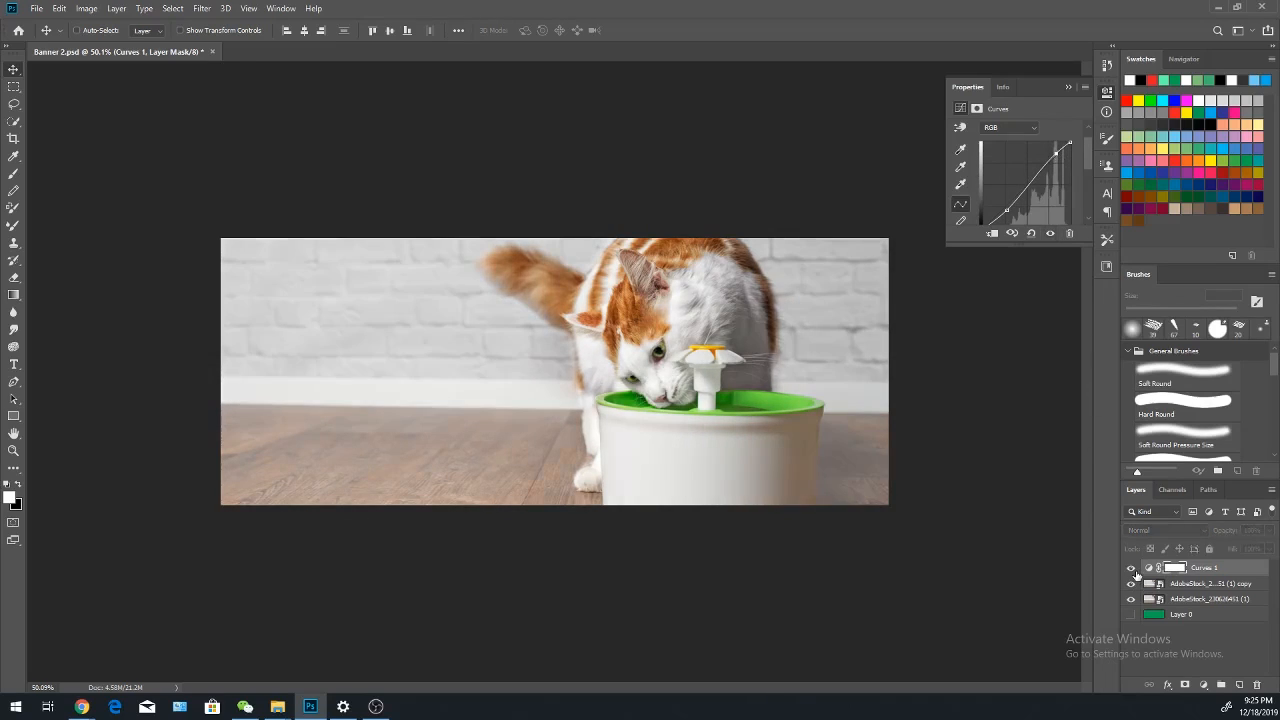
left_click(1134, 571)
left_click(1134, 571)
left_click(1134, 571)
left_click(1134, 571)
left_click(1133, 570)
left_click(1133, 570)
left_click(1133, 570)
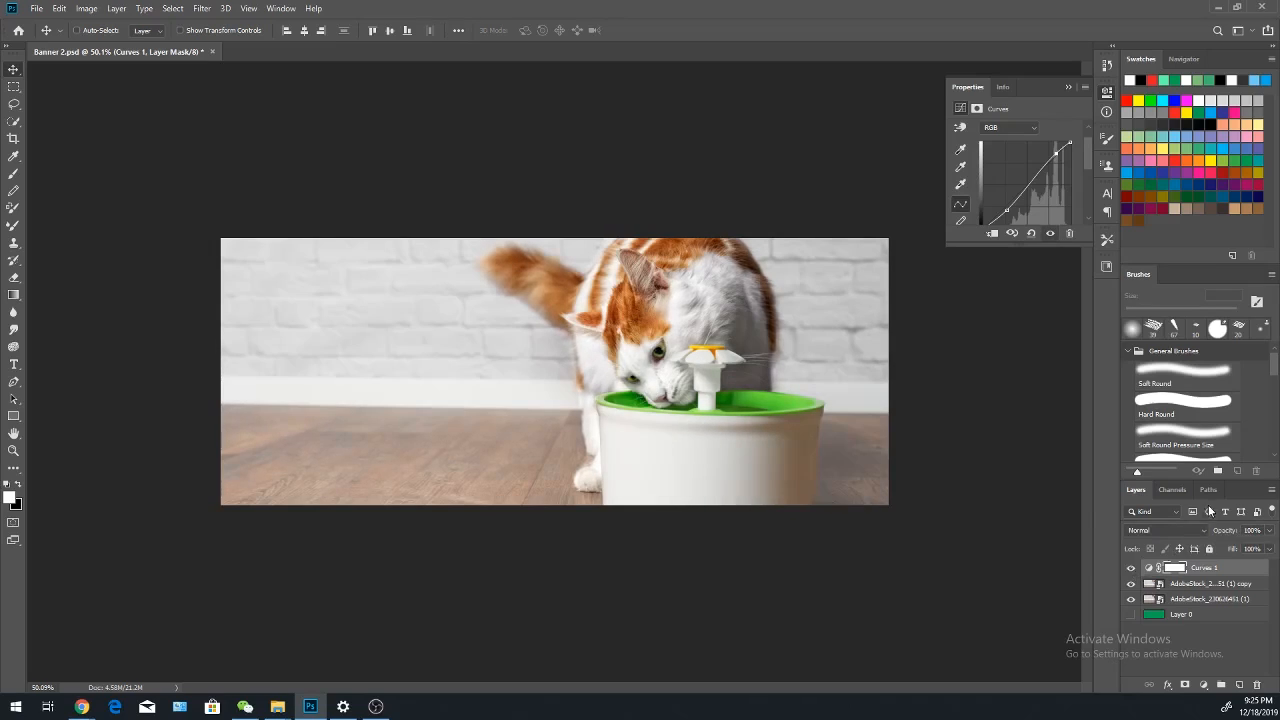
- Clip the Curves adjustment to the photo copy beneath it and switch the curve to the Red channel
left_click(992, 234)
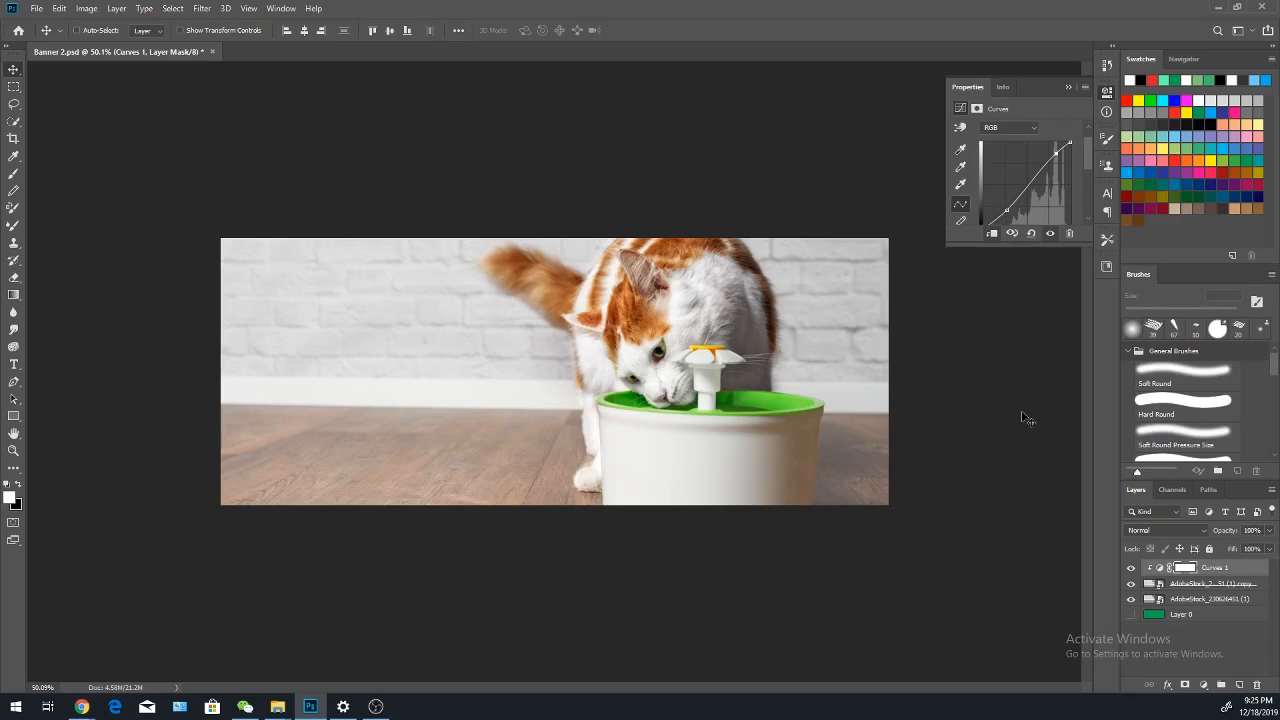
left_click(995, 133)
left_click(995, 133)
left_click(1012, 127)
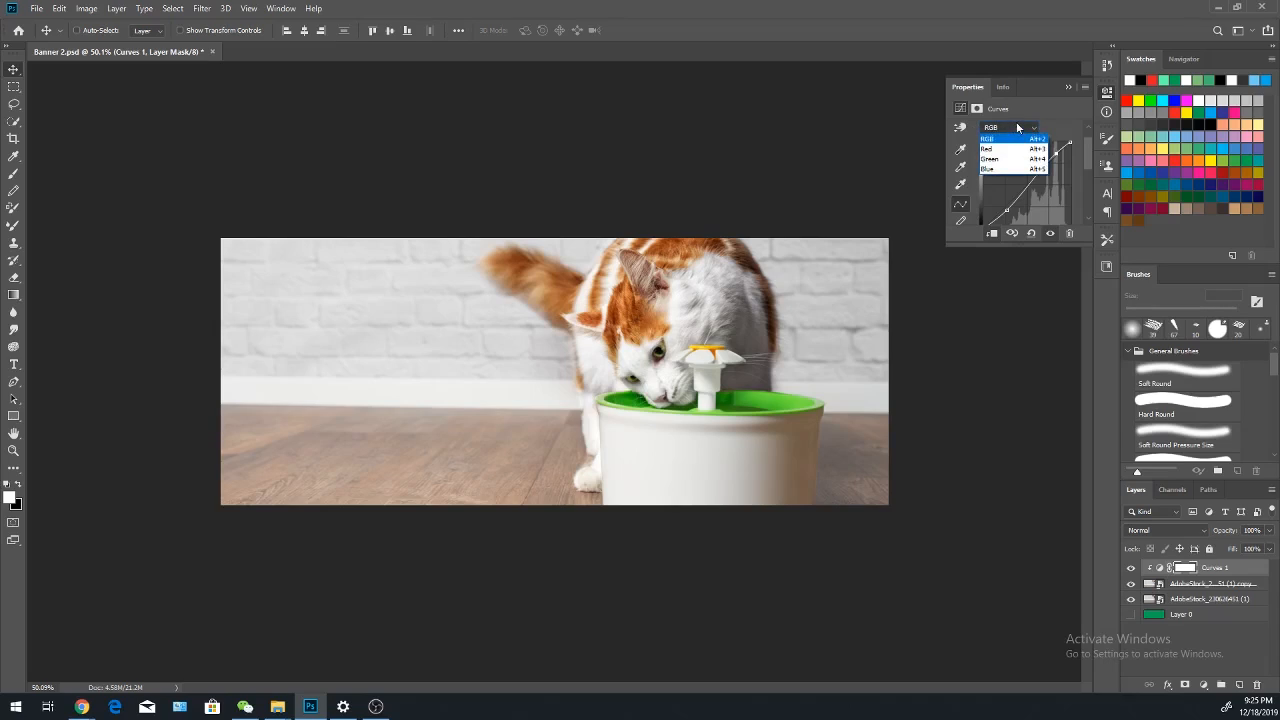
left_click(1006, 152)
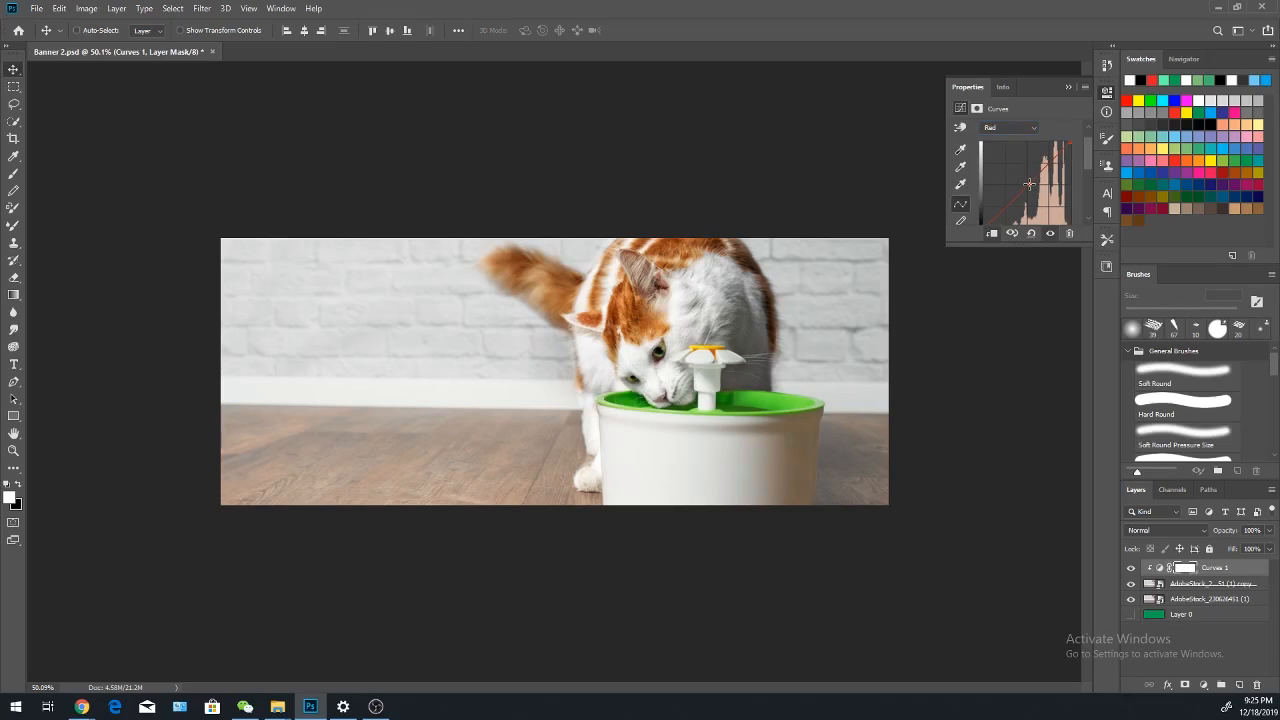
- Shape the Red channel curve of the Curves adjustment by raising its midpoint and adding a highlight point and a shadow point
left_click_drag(1029, 184, 1027, 179)
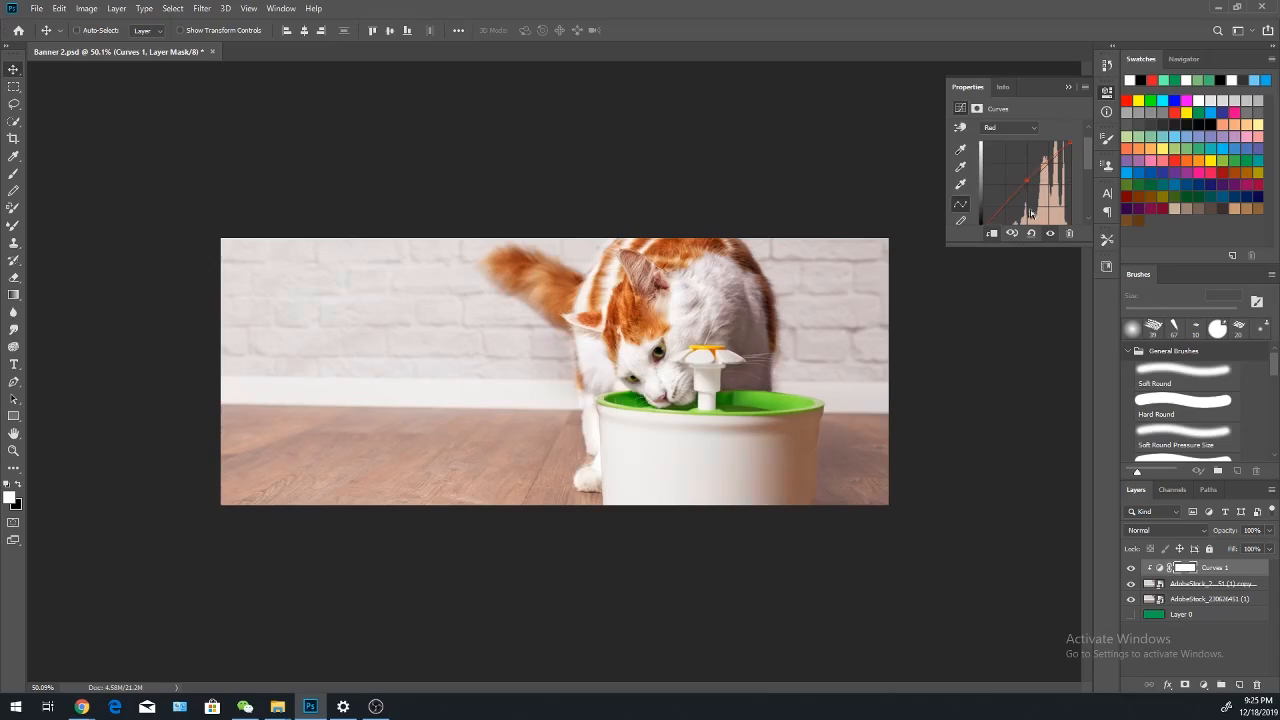
left_click(1131, 567)
left_click(1130, 568)
scroll(1064, 166, "up", 2)
scroll(1060, 190, "down", 1)
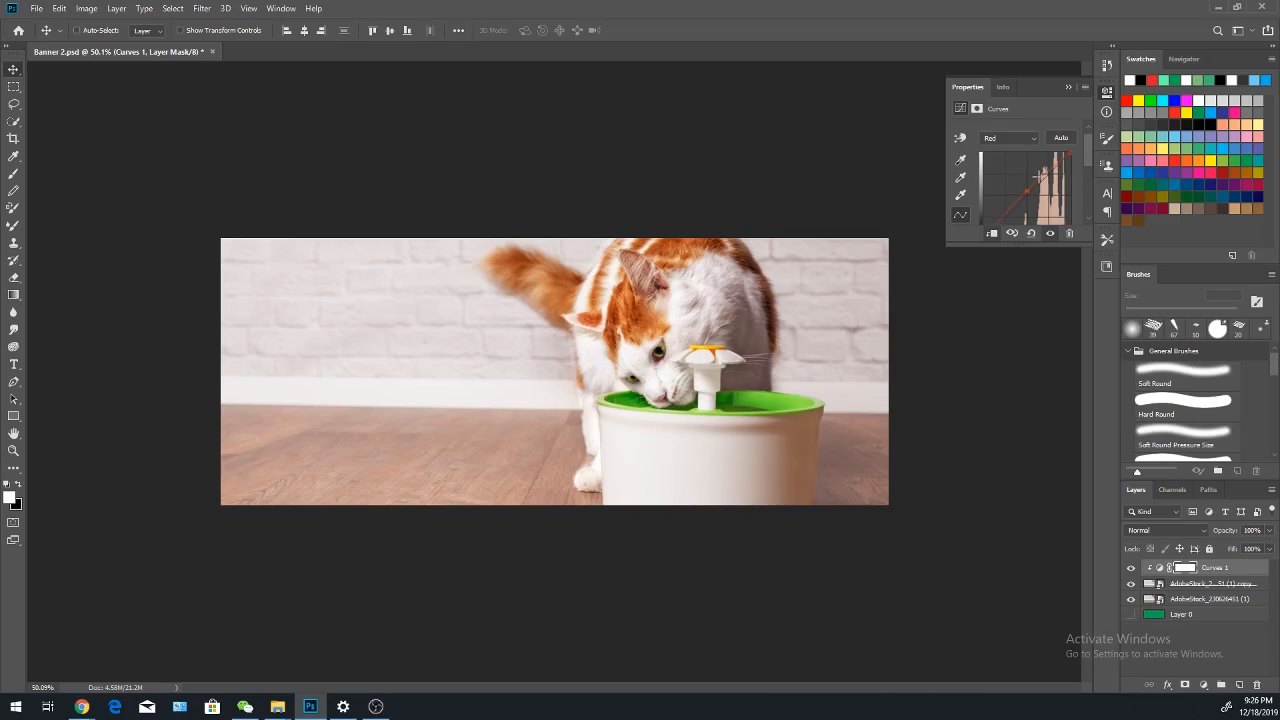
left_click_drag(1041, 177, 1045, 178)
scroll(1043, 178, "down", 2)
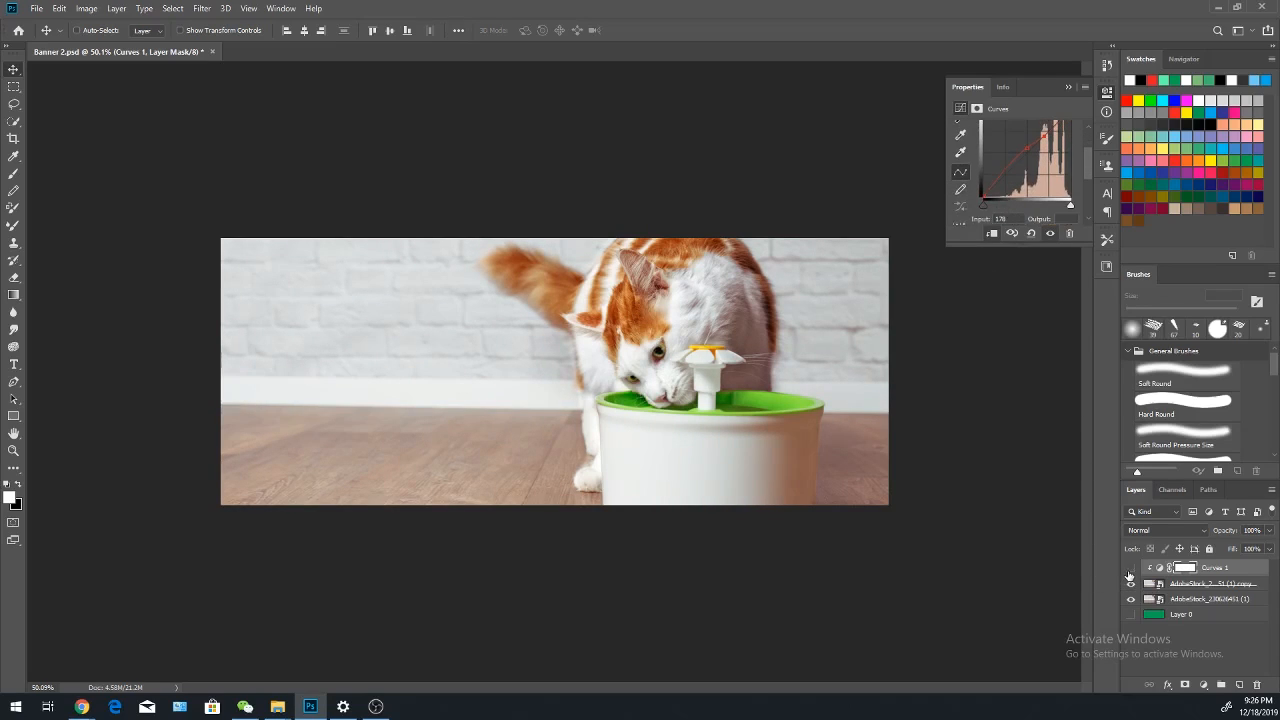
left_click(1130, 569)
left_click(1009, 174)
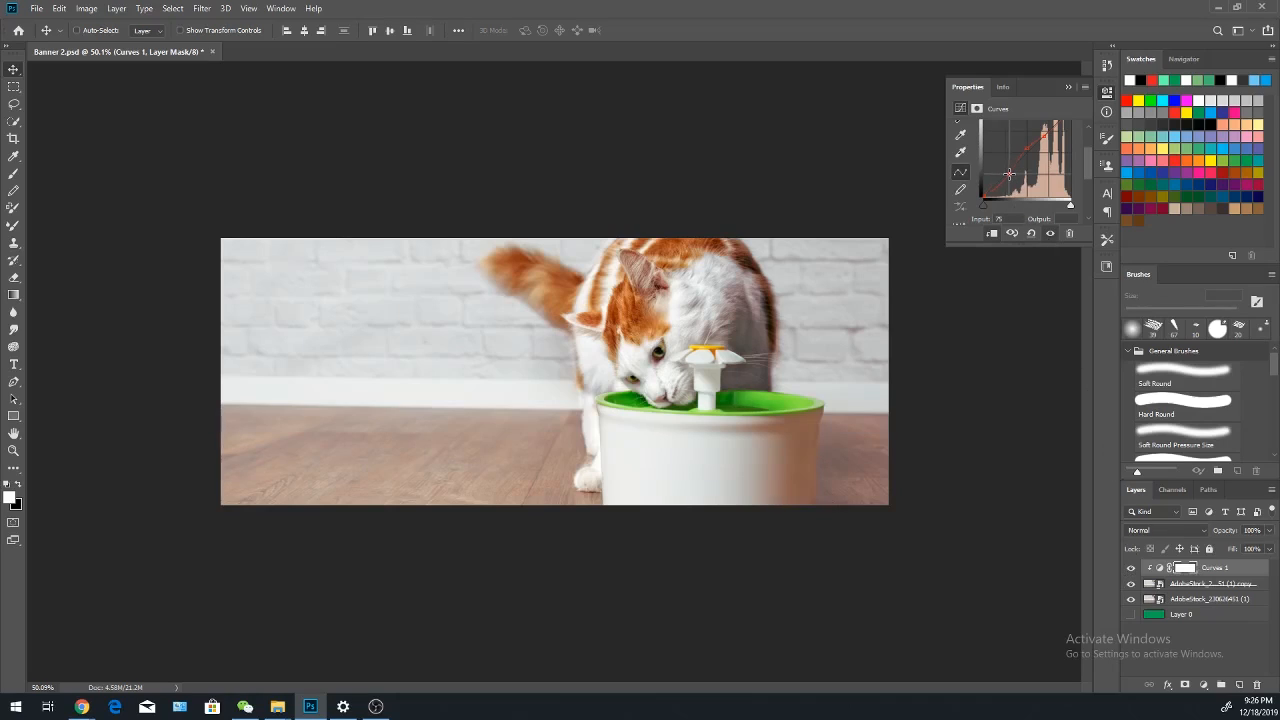
left_click_drag(1009, 174, 1006, 174)
- Toggle the Curves adjustment's visibility repeatedly to compare the photo with and without the Red channel correction
left_click(1132, 570)
left_click(1132, 570)
left_click(1132, 570)
left_click(1132, 570)
left_click(1132, 570)
left_click(1132, 570)
left_click(1132, 570)
left_click(1132, 570)
left_click(1132, 570)
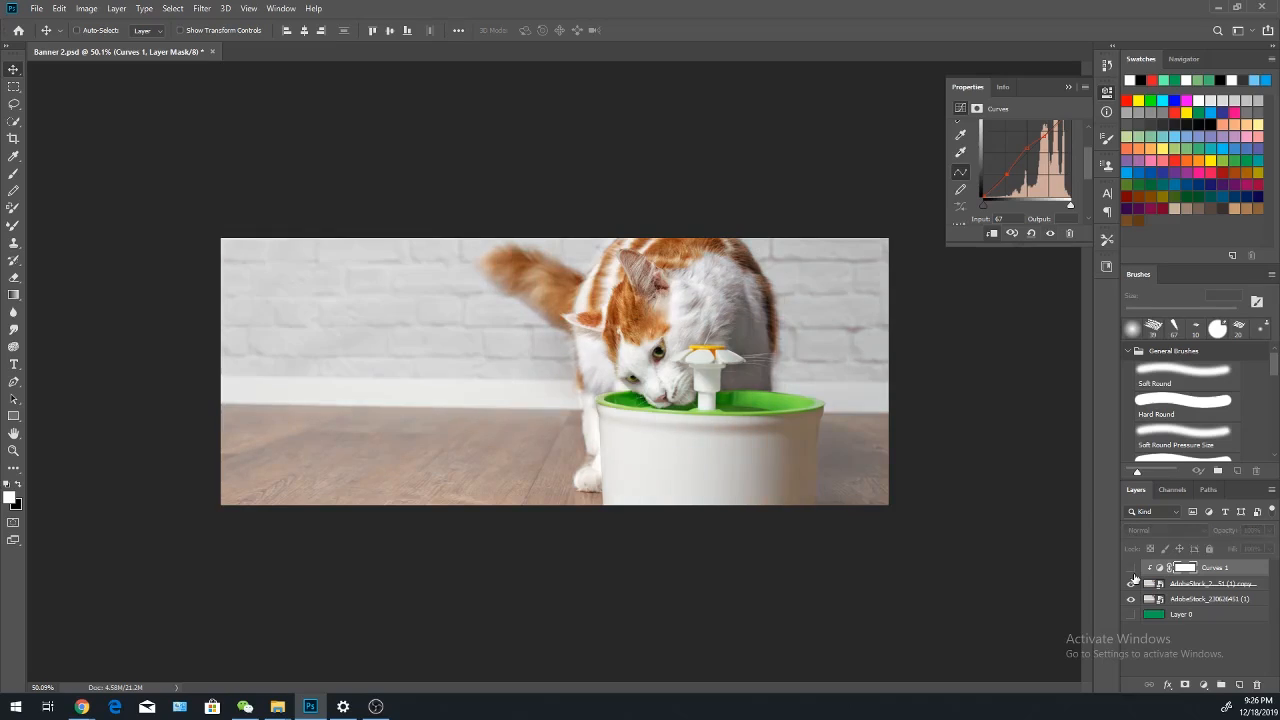
left_click(1132, 570)
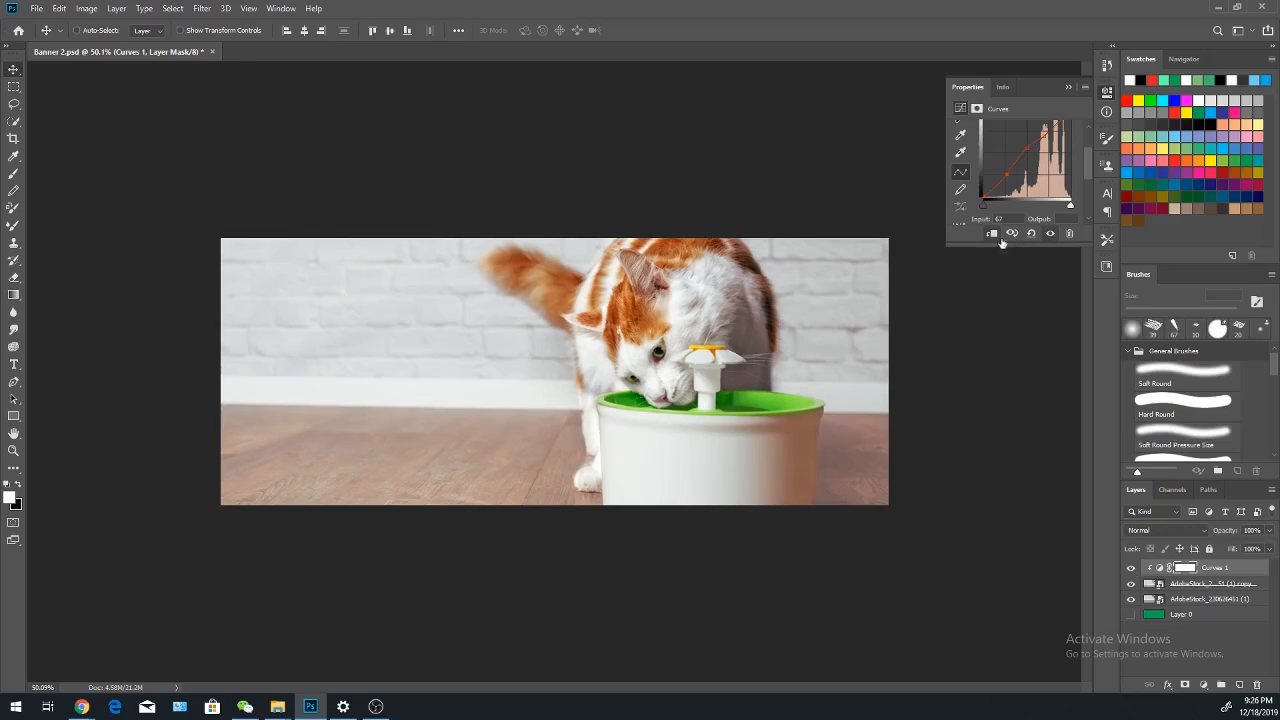
- Nudge the cat photo copy upward within the banner to a Y position of -1.07 in
scroll(776, 383, "down", 1)
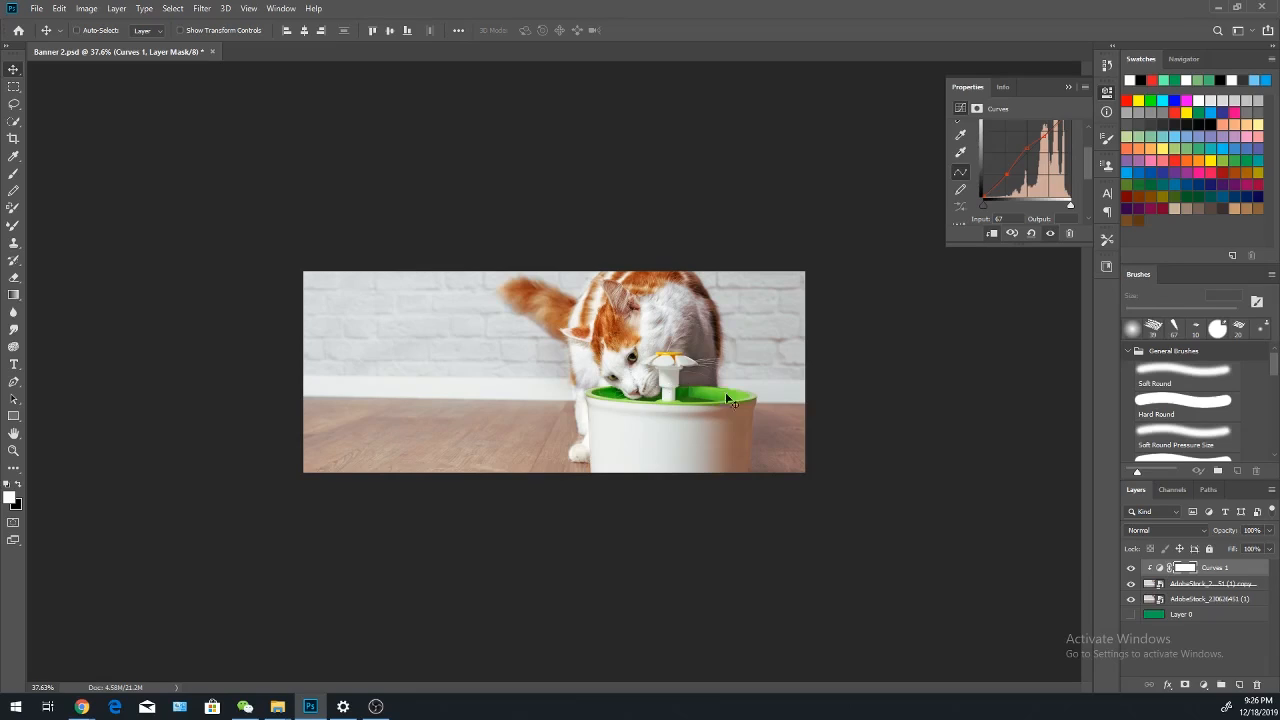
left_click(1204, 586)
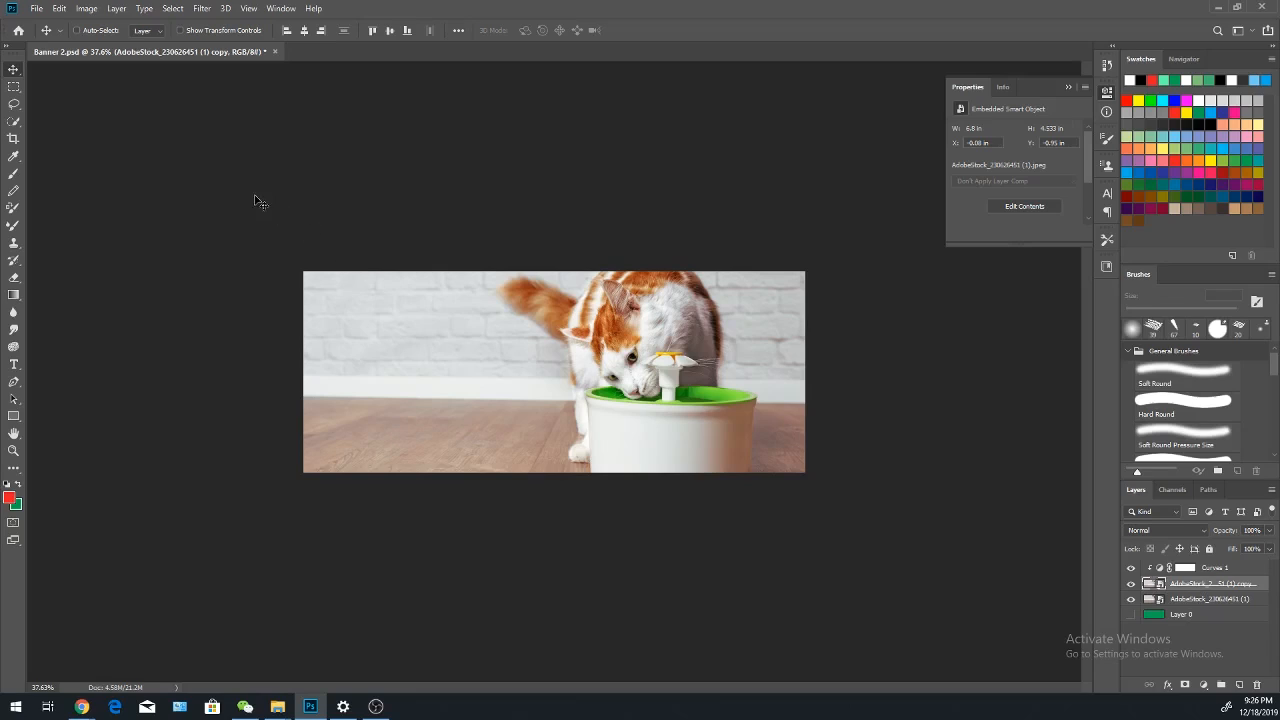
key("alt+Tab")
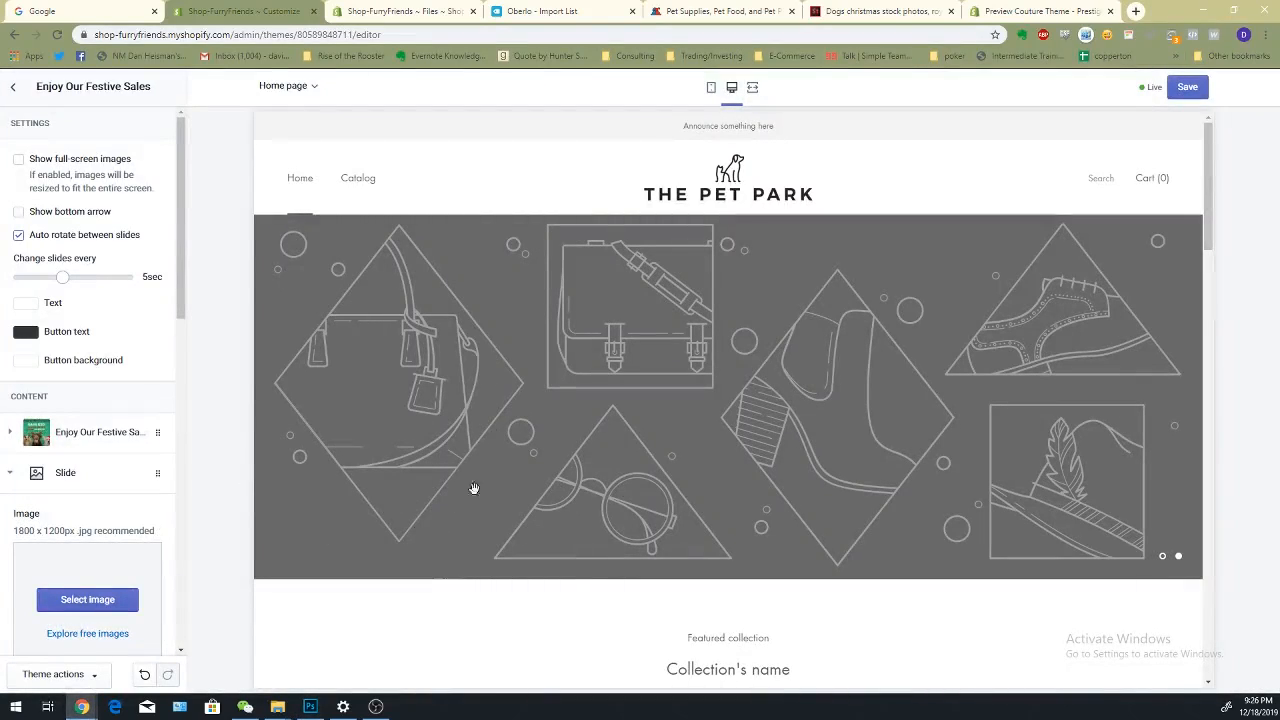
key("alt+Tab")
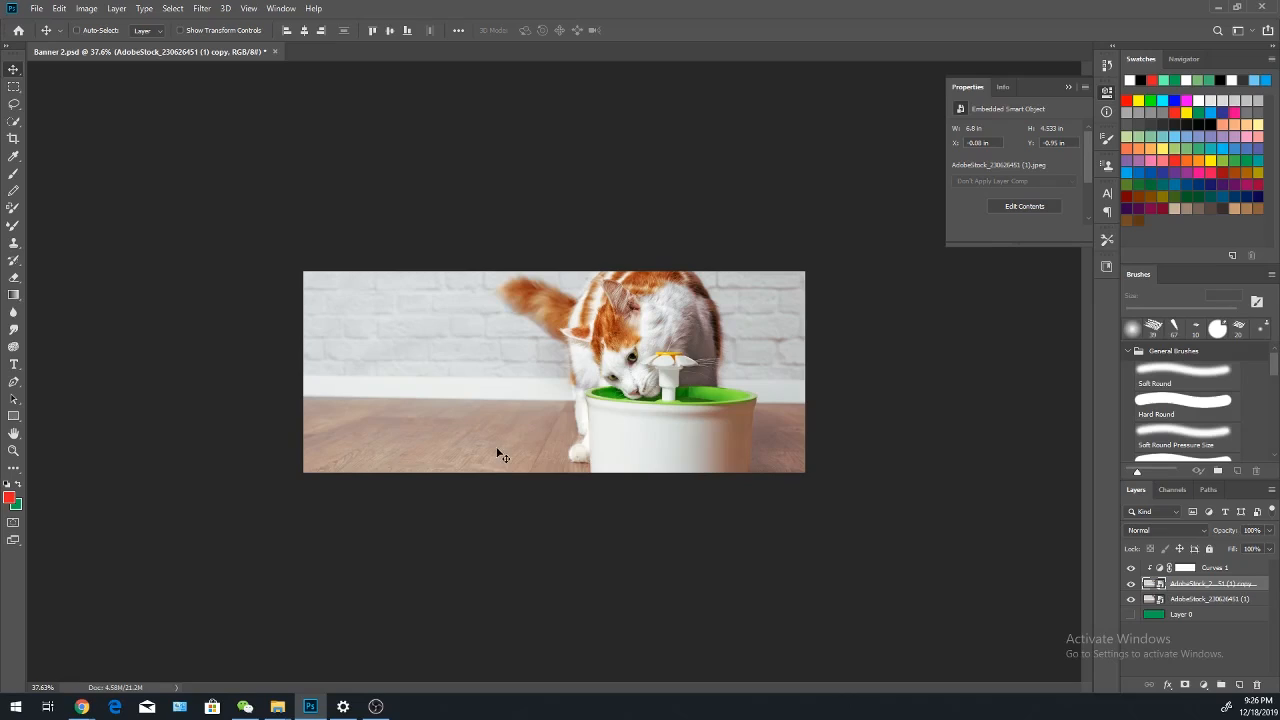
mouse_move(475, 440)
left_mouse_down()
mouse_move(478, 425)
mouse_move(478, 437)
left_mouse_up()
key("Up")
key("Up")
key("Up")
key("Up")
key("Up")
key("Up")
key("Up")
key("Up")
key("Up")
key("Up")
key("Up")
key("Up")
key("Up")
key("Up")
key("Up")
key("Up")
key("Up")
key("Up")
key("Up")
key("Up")
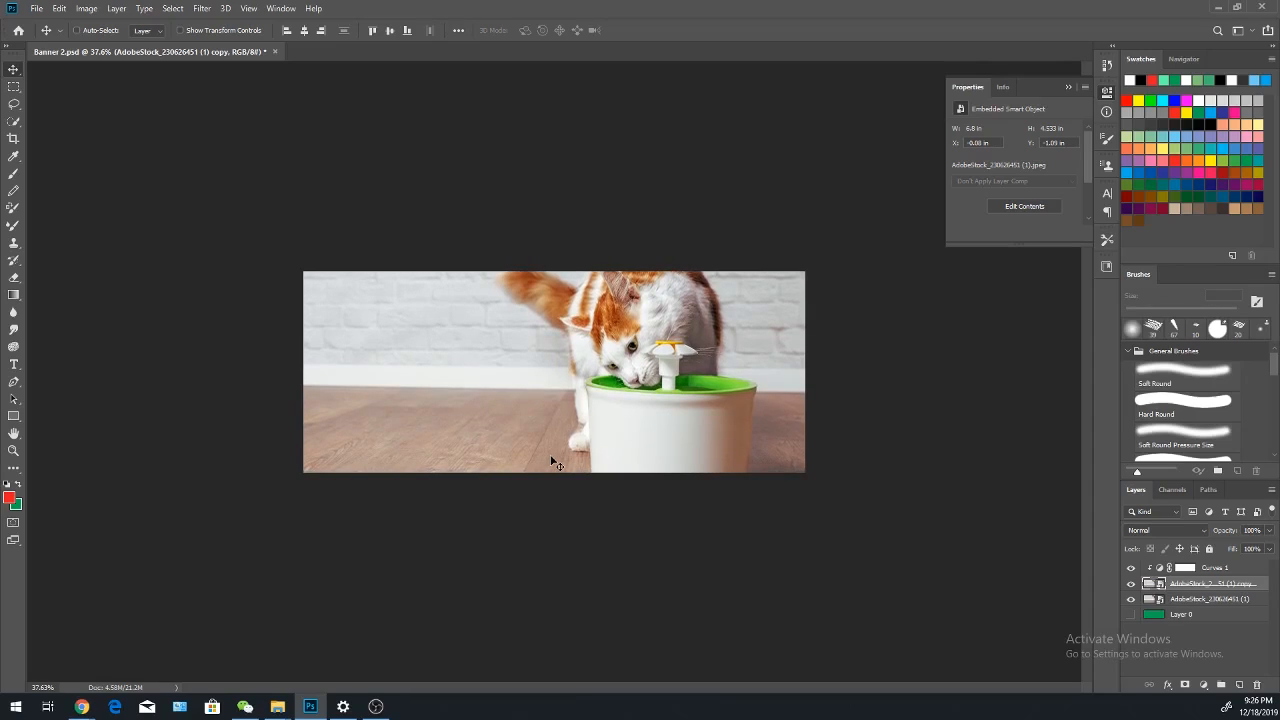
key("Up")
key("Up")
key("Up")
key("Up")
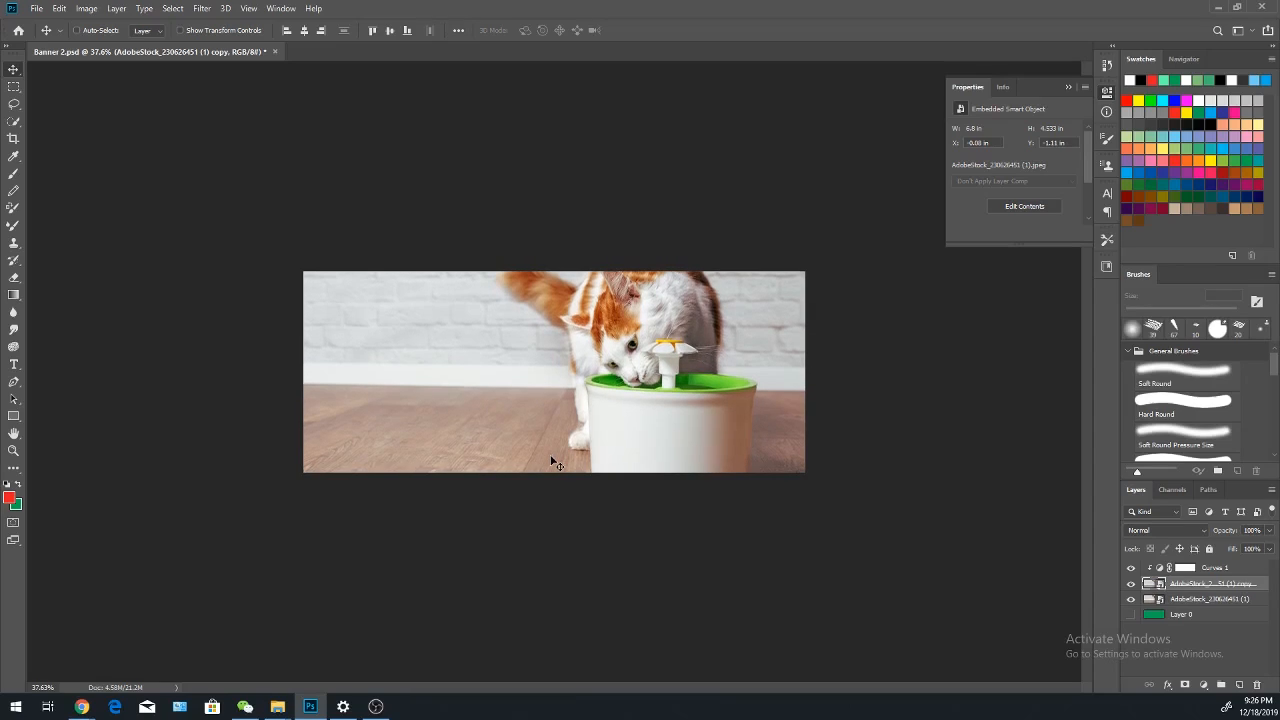
key("Down")
key("Down")
key("Down")
key("Down")
key("Down")
key("Down")
key("Down")
key("Down")
key("Down")
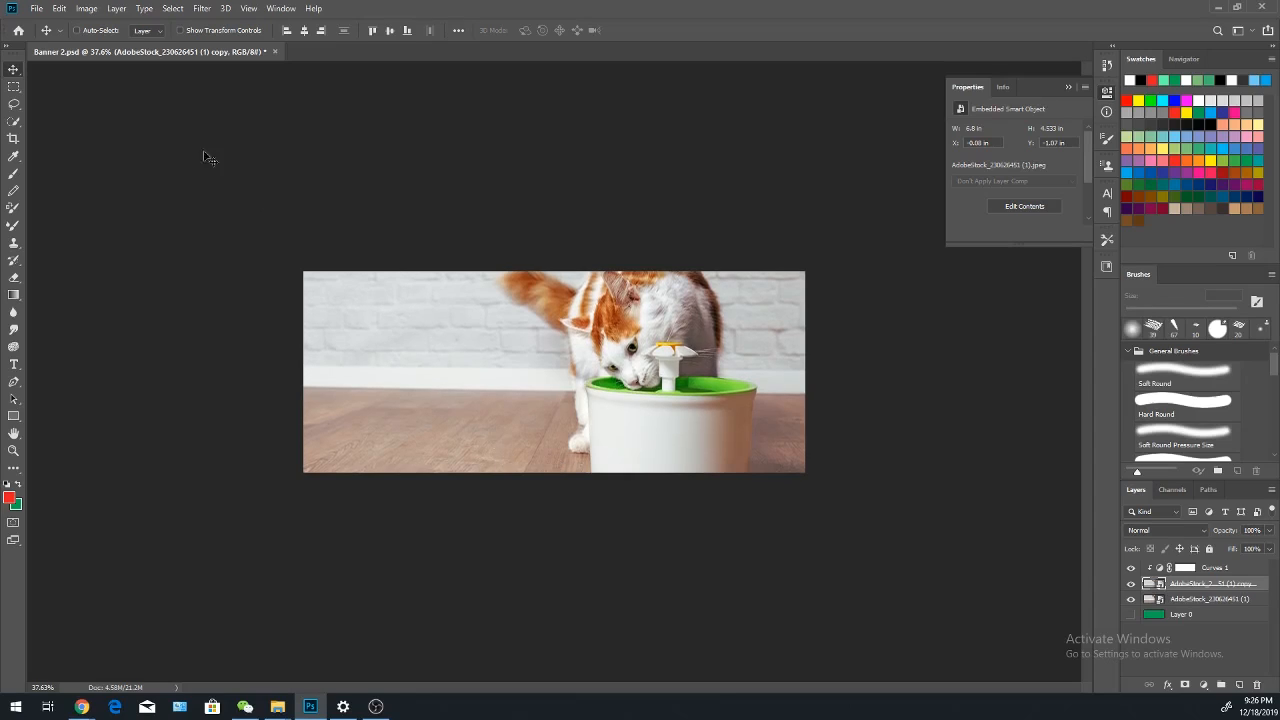
- Export the banner as a 2000 x 800 px PNG named "Cat Fountain Banner" in the Pet Store folder
left_click(52, 8)
mouse_move(36, 8)
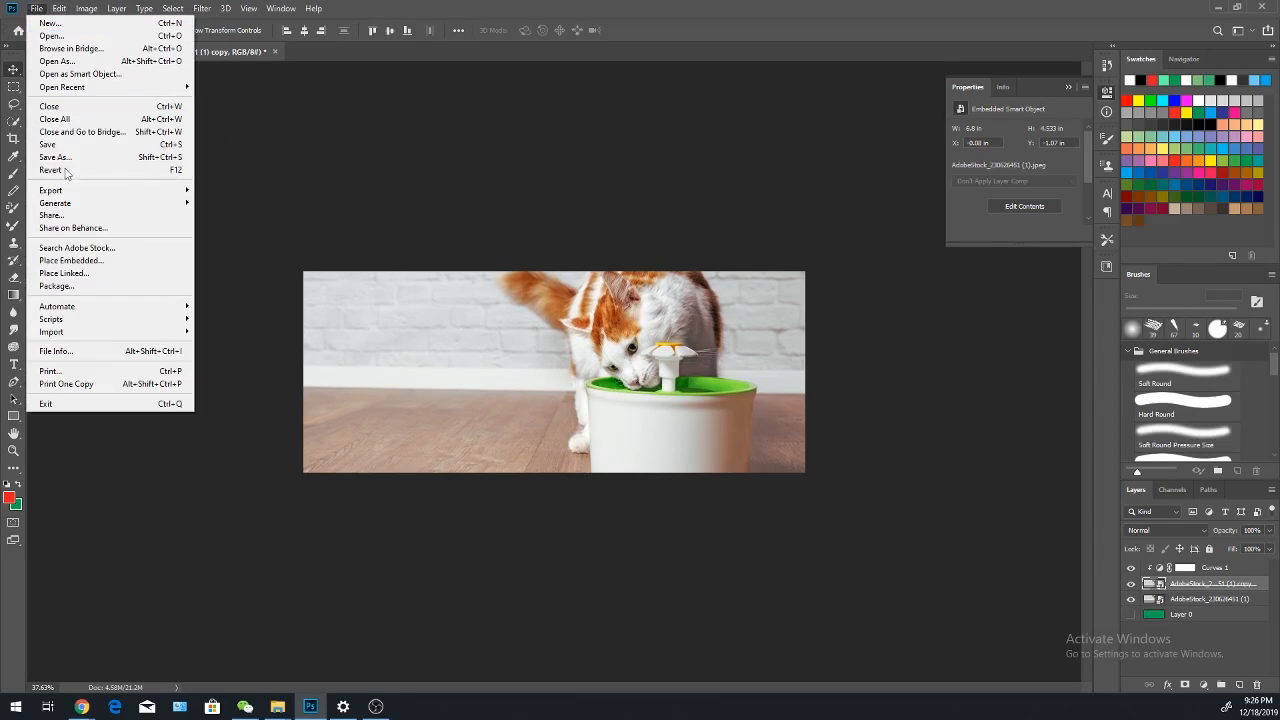
mouse_move(150, 190)
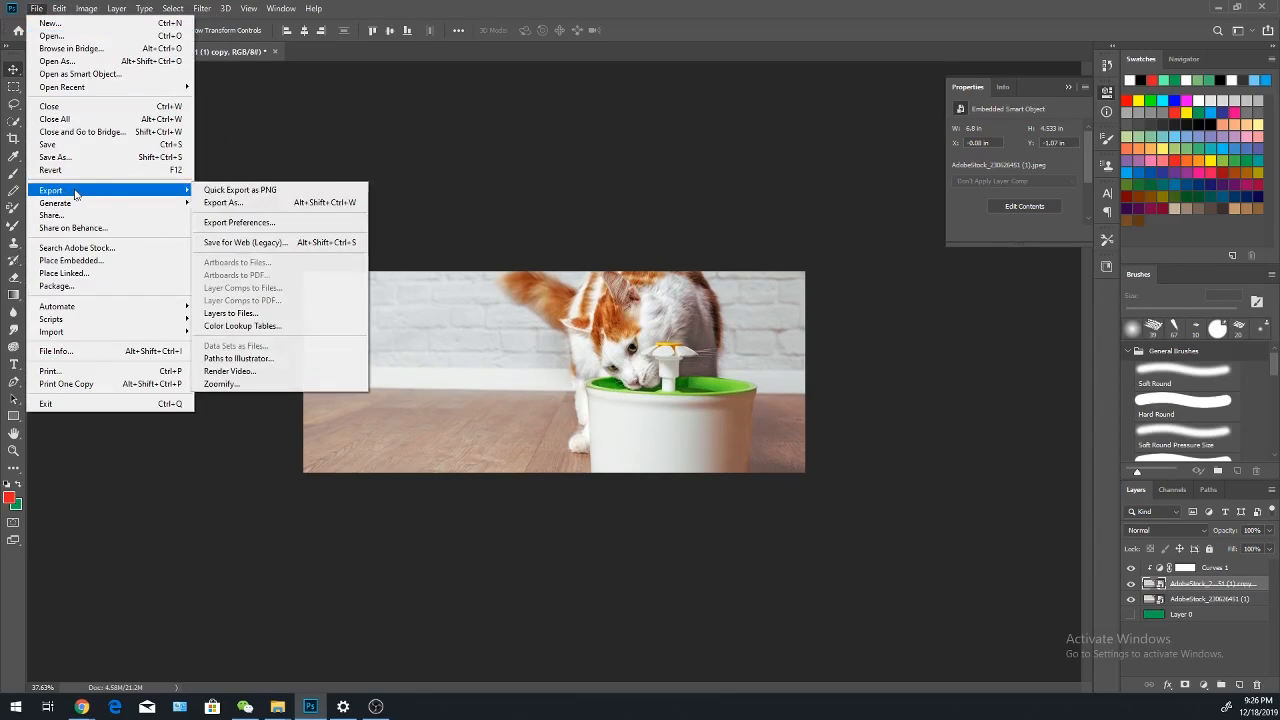
left_click(241, 204)
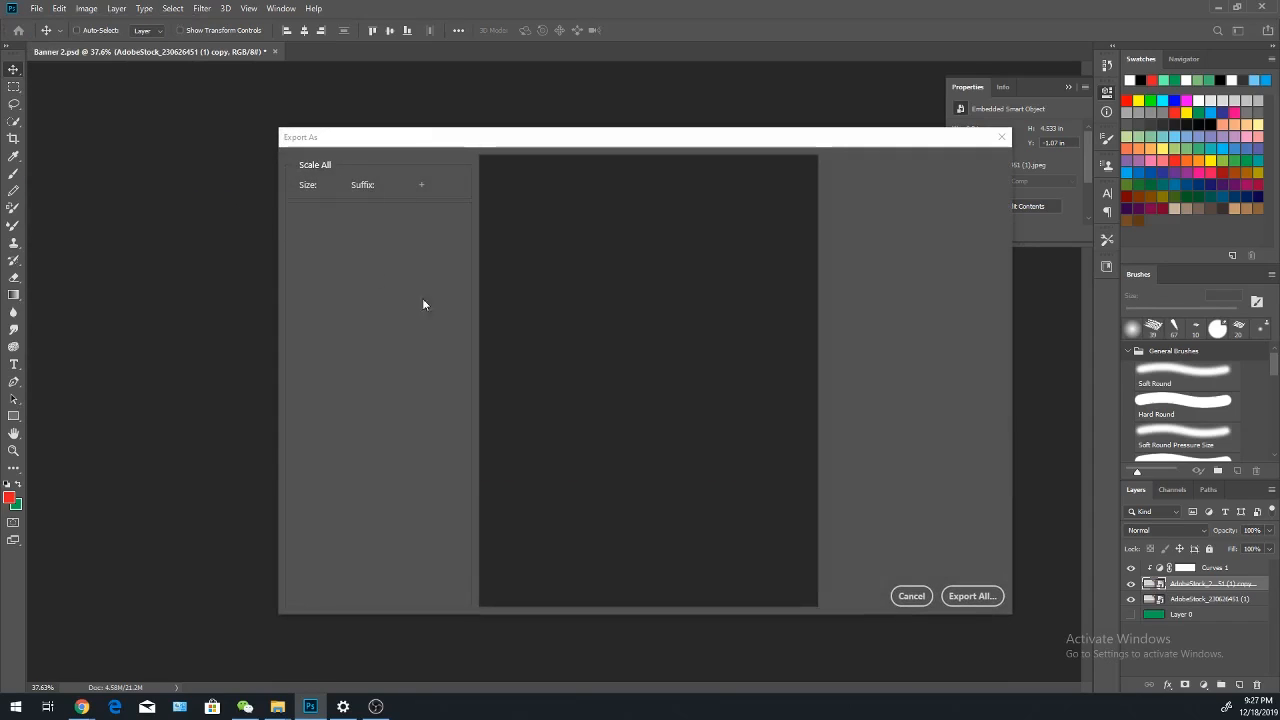
left_click(968, 596)
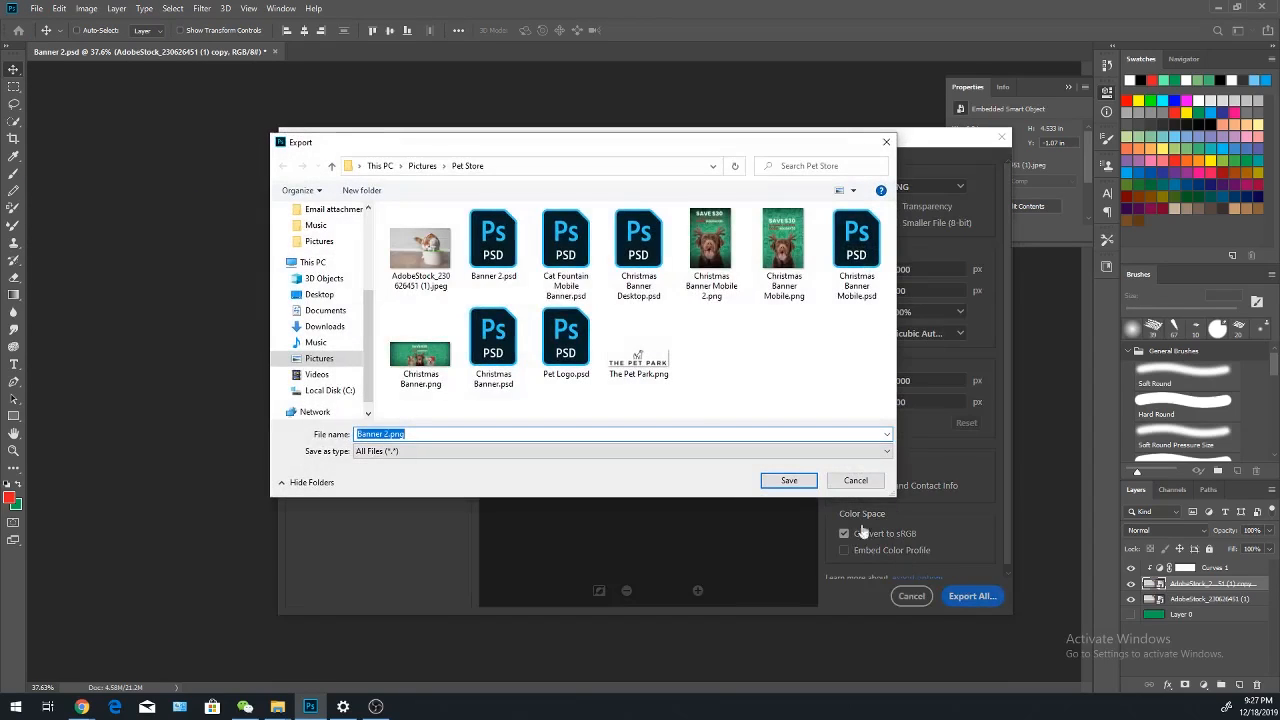
type("Cat Fountai")
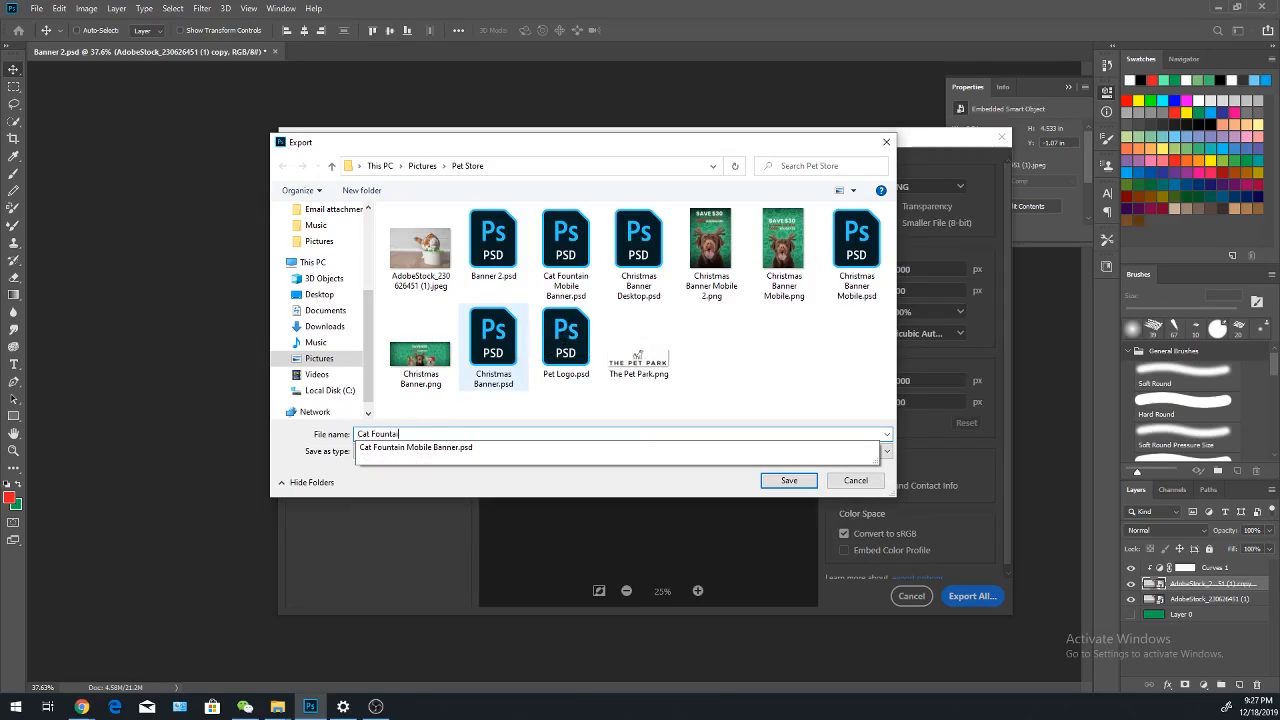
type("n Banner")
key("Return")
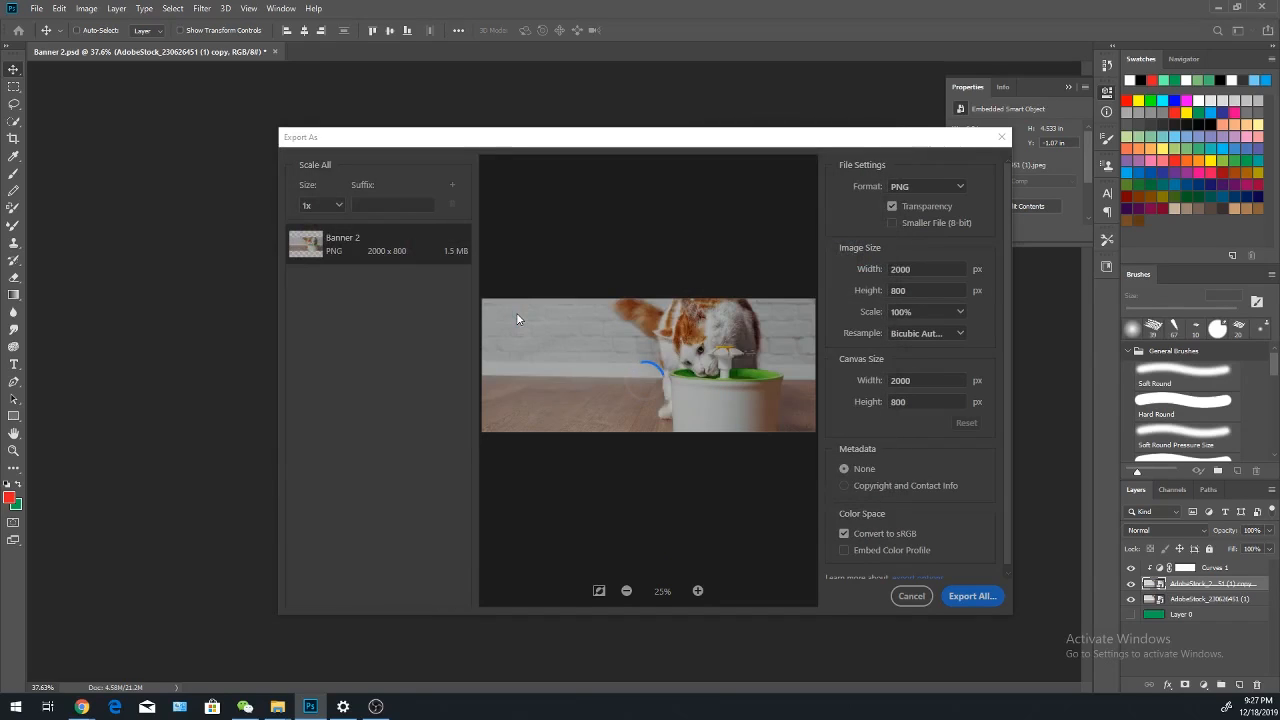
- Switch to the Shopify theme editor in Chrome and upload "Cat Fountain Banner.png" as the second slide's desktop image
key("alt+Tab")
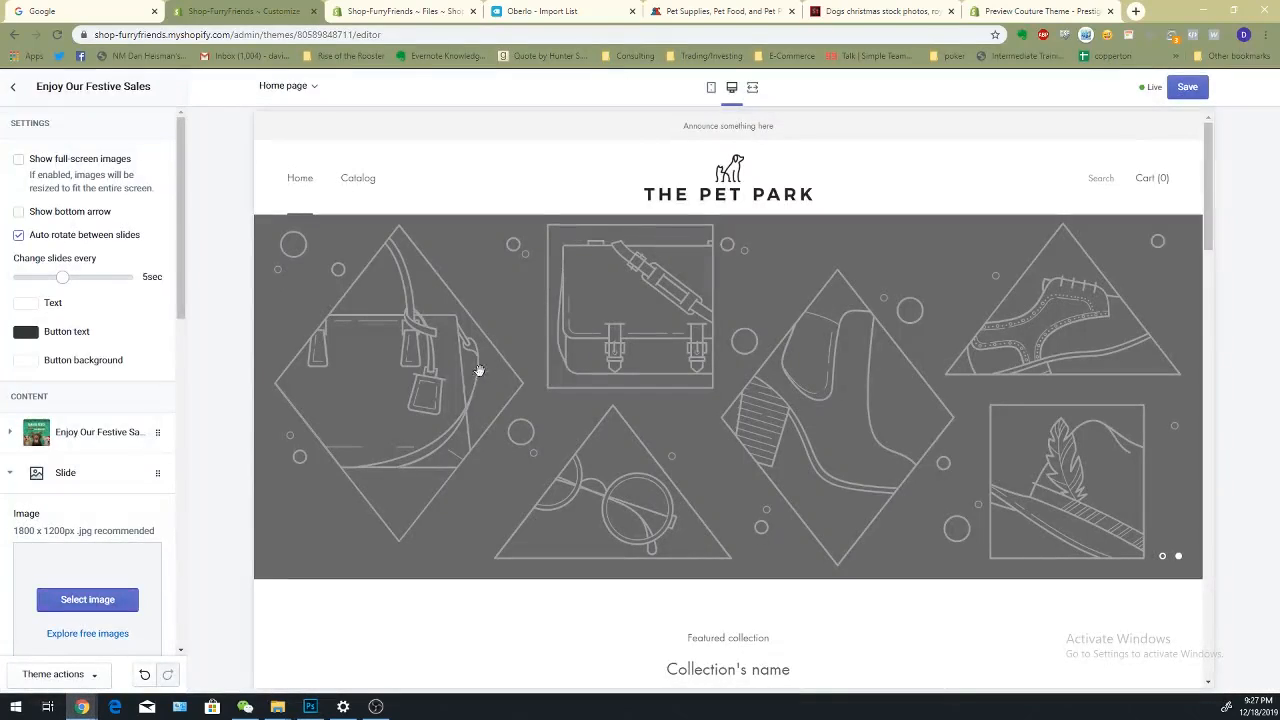
scroll(95, 488, "down", 2)
left_click(92, 463)
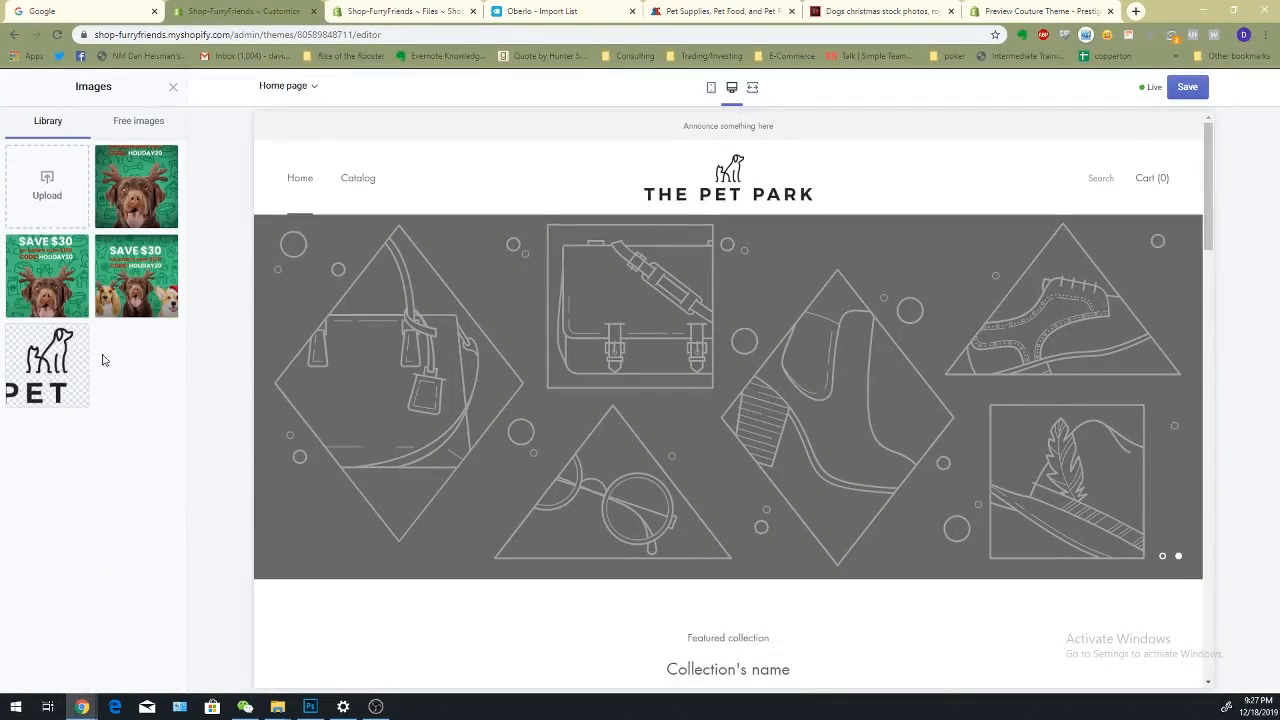
left_click(60, 195)
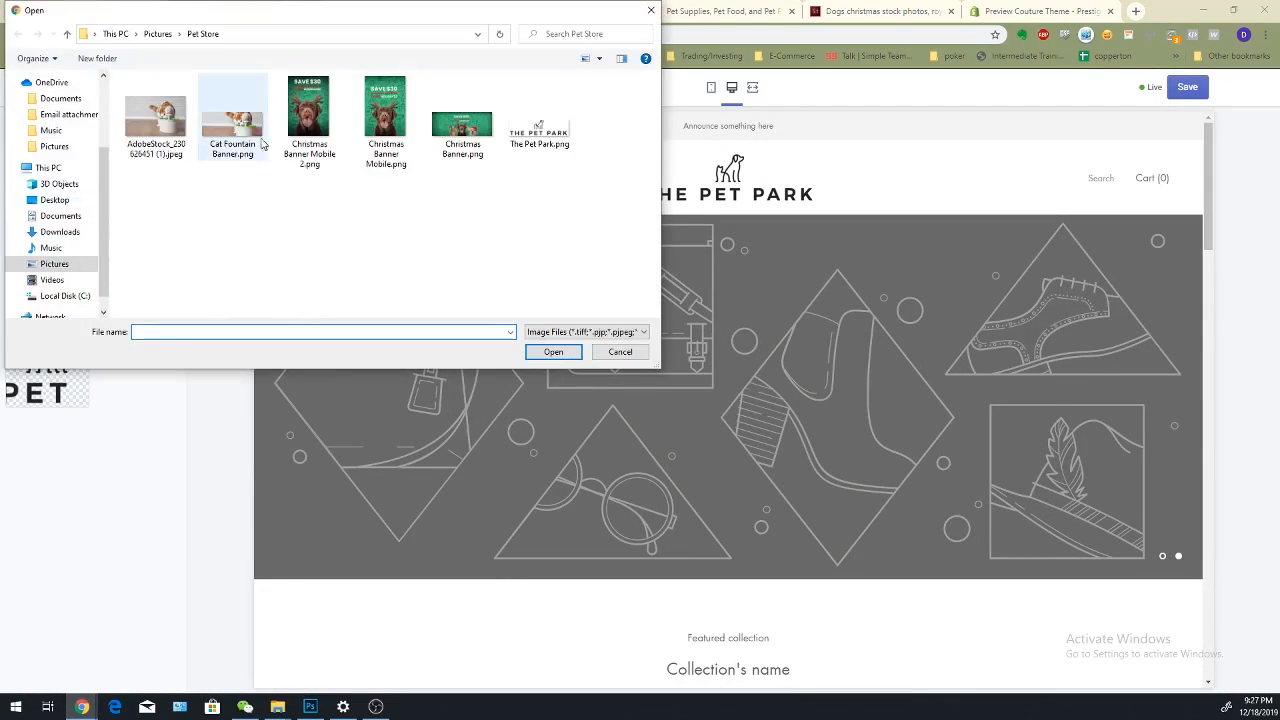
double_click(262, 141)
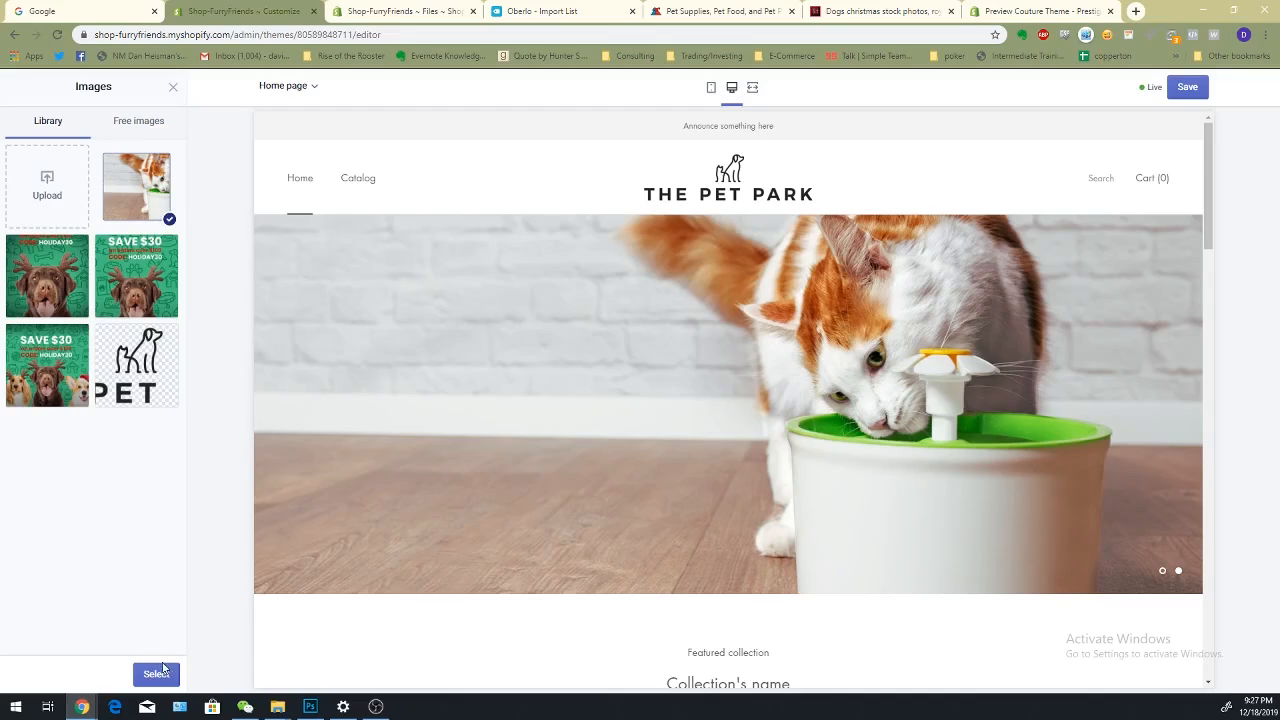
left_click(156, 674)
- Give the cat fountain slide the sub-heading "Keep your pets hydrated" and the heading "The Cat Fountain"
scroll(140, 580, "down", 5)
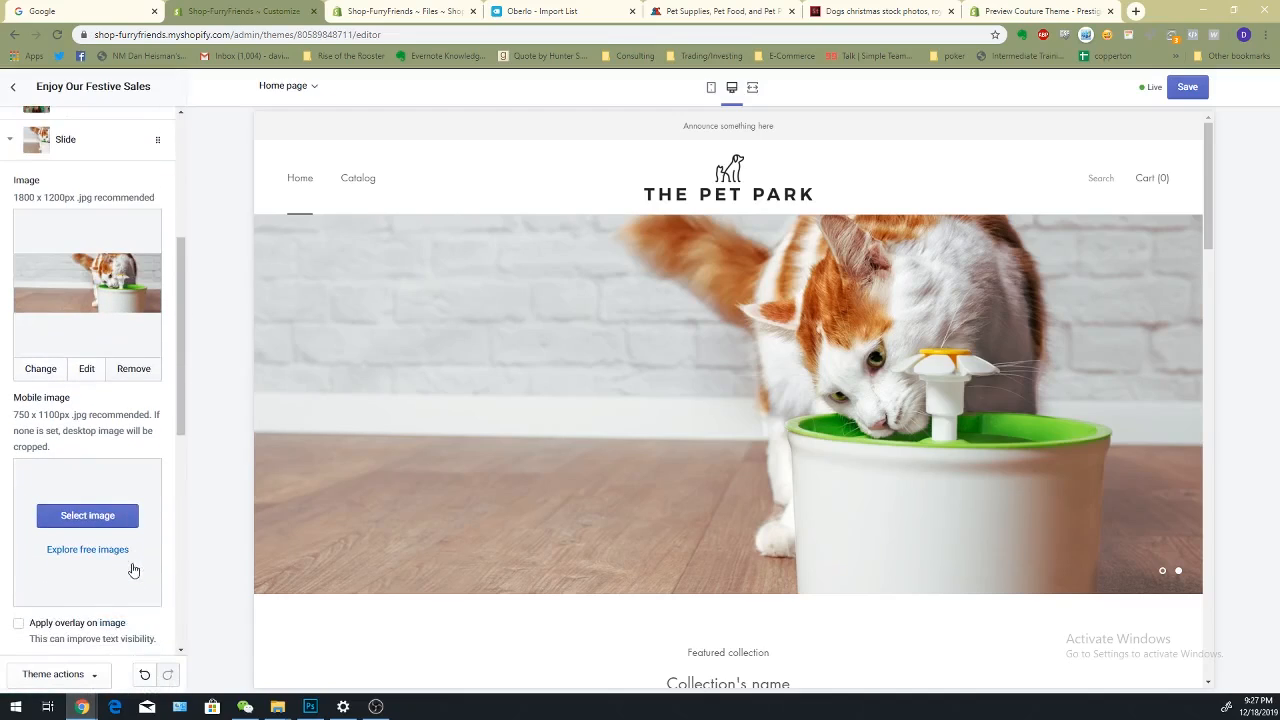
left_click(114, 467)
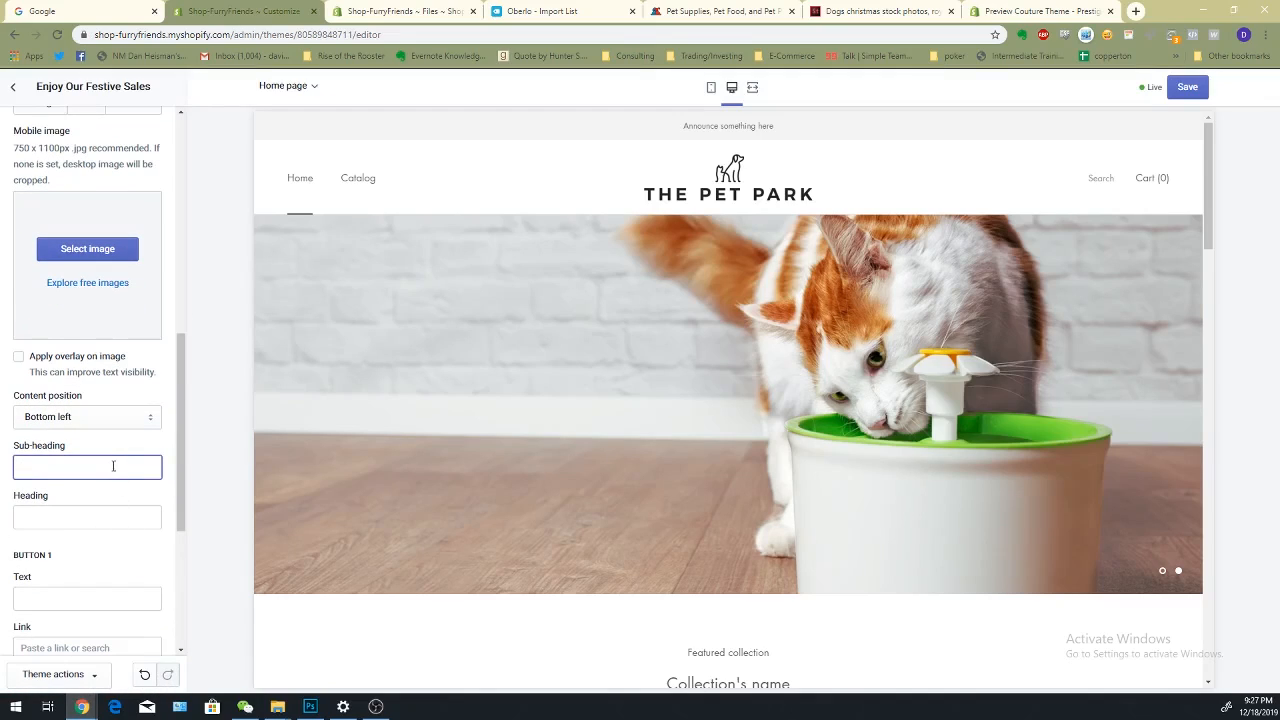
type("Keep your pets hydrated")
left_click(126, 517)
type("Cat")
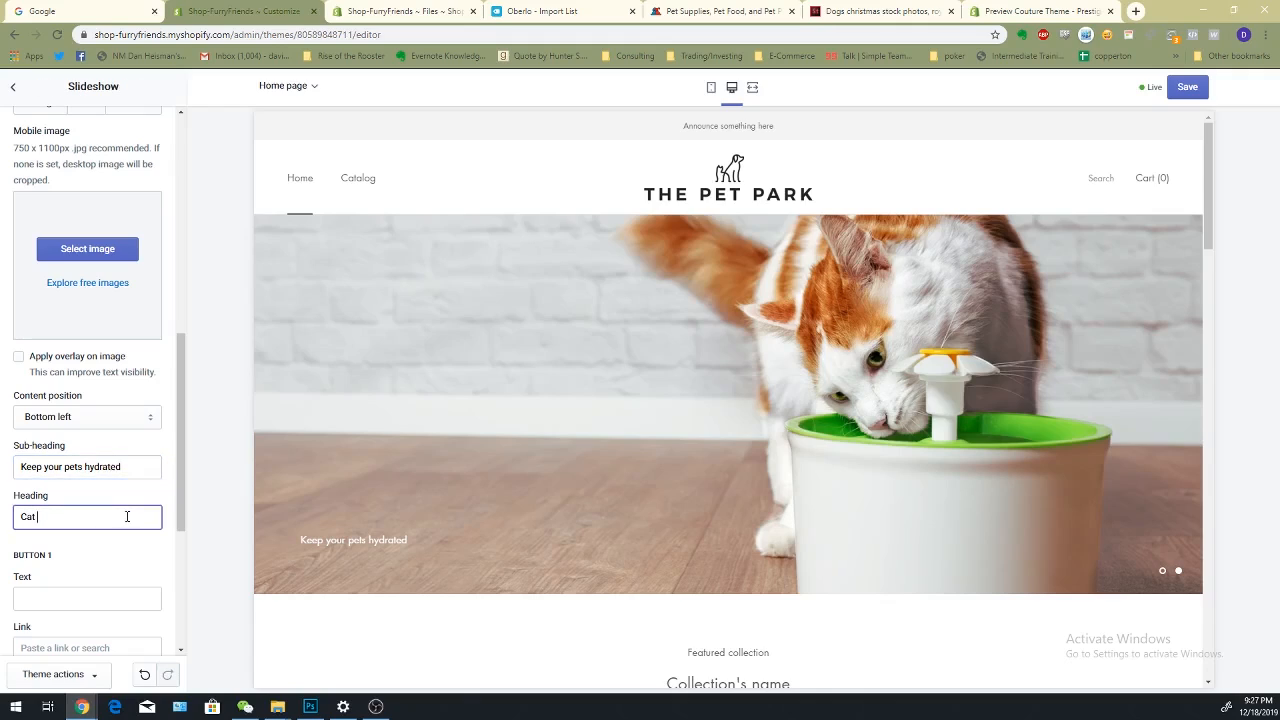
type(" F")
key("BackSpace")
key("BackSpace")
key("BackSpace")
key("BackSpace")
type("The Cat Fountain")
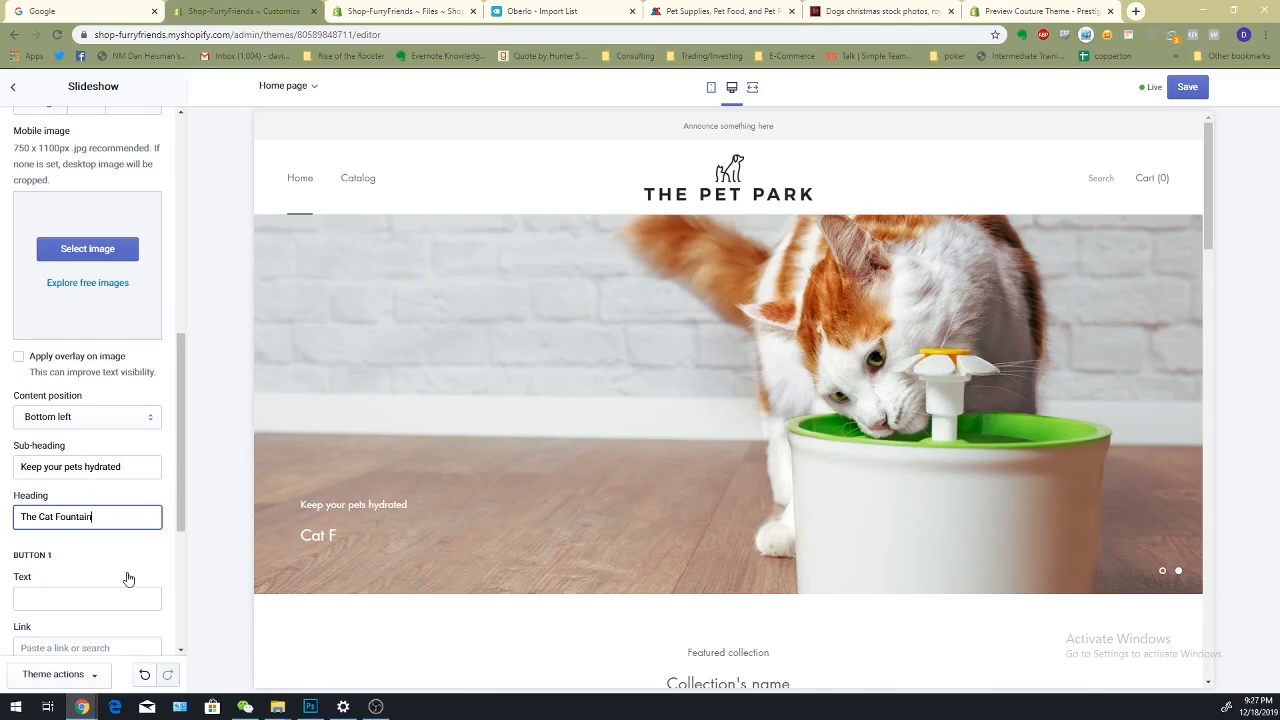
- Label the slide's first button "Learn More" and change the slide heading to "The Pet Fountain"
left_click(107, 602)
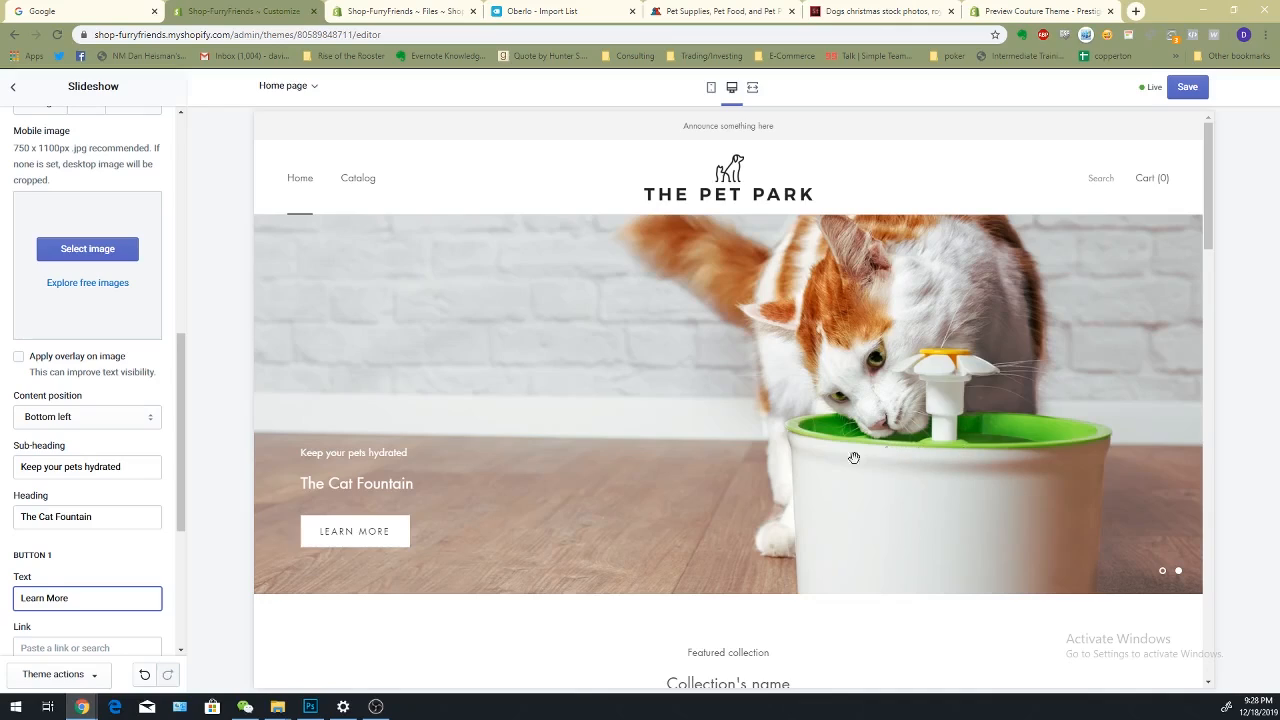
left_click_drag(56, 515, 32, 516)
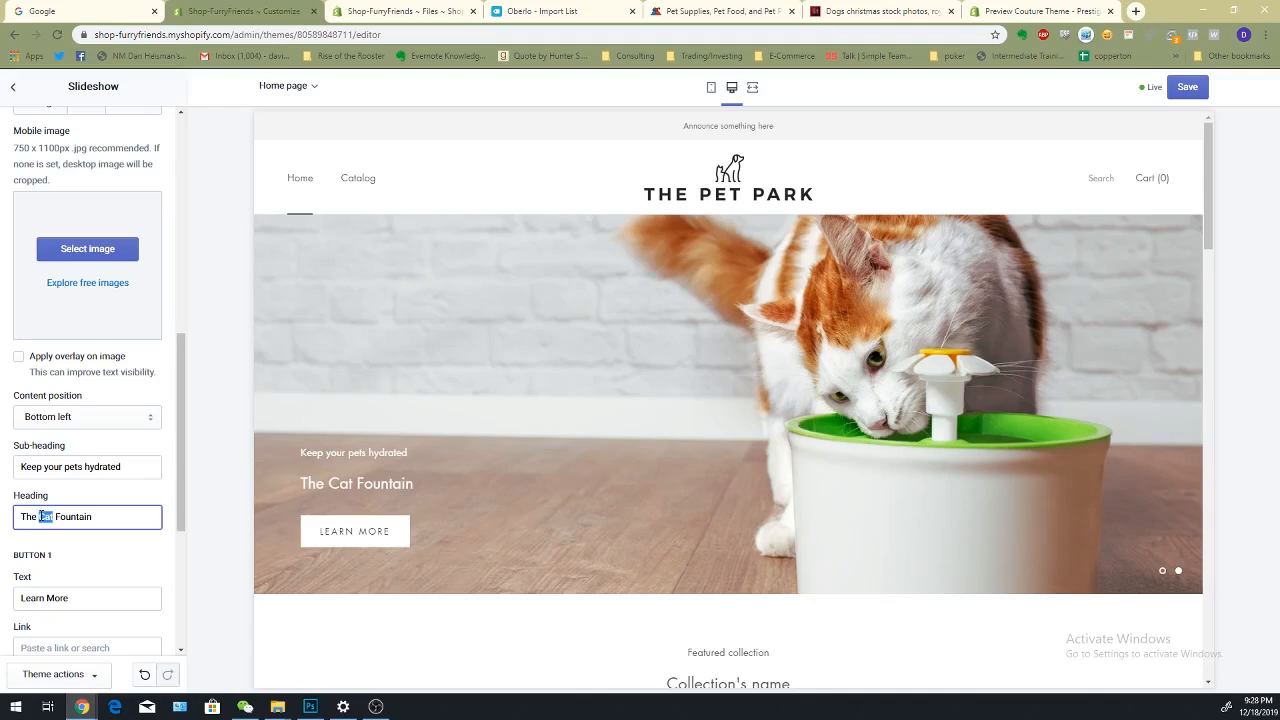
type("Pet")
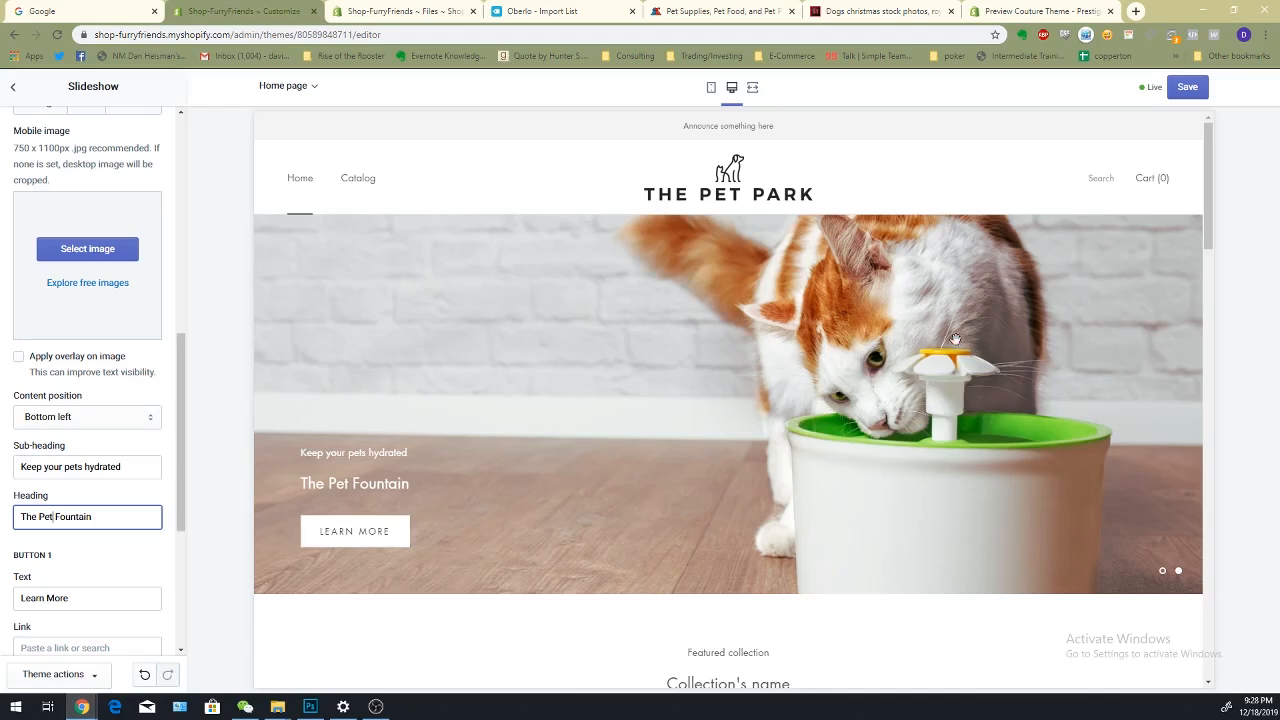
- Link the Learn More button to the "4pcs/Set Pet Dogs" product and open the button's link in a new tab
scroll(158, 490, "down", 2)
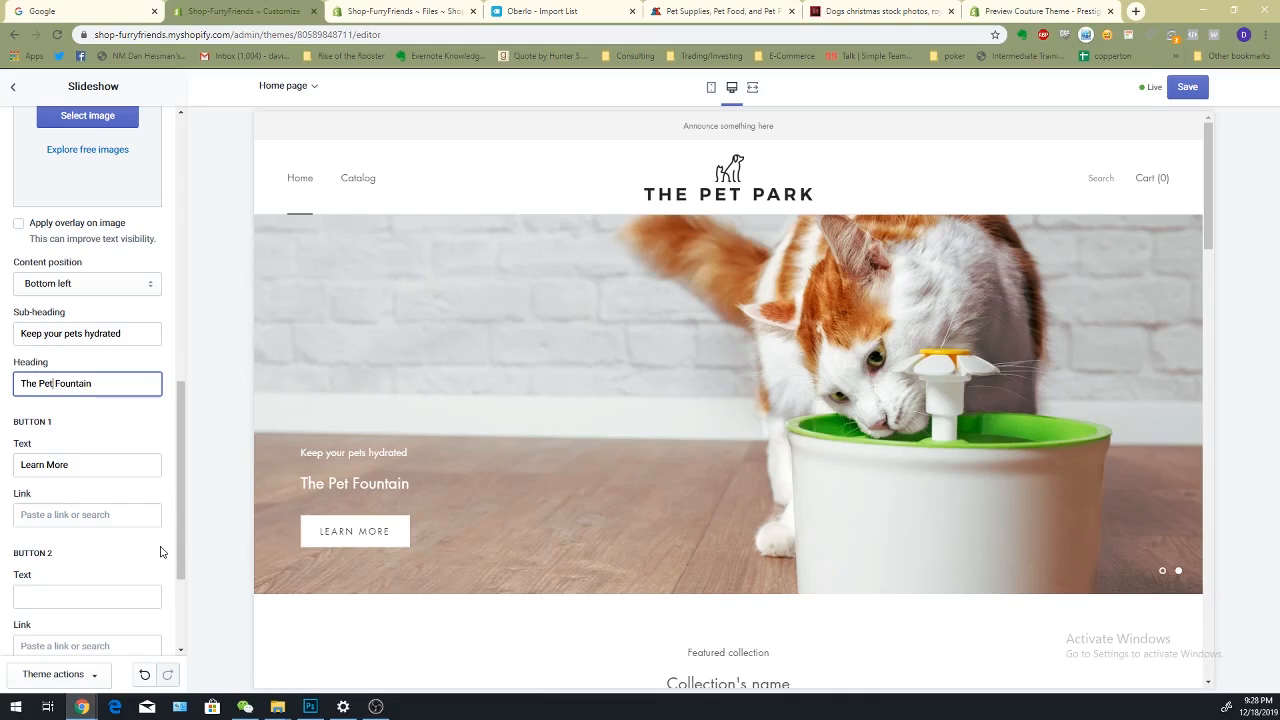
left_click(126, 464)
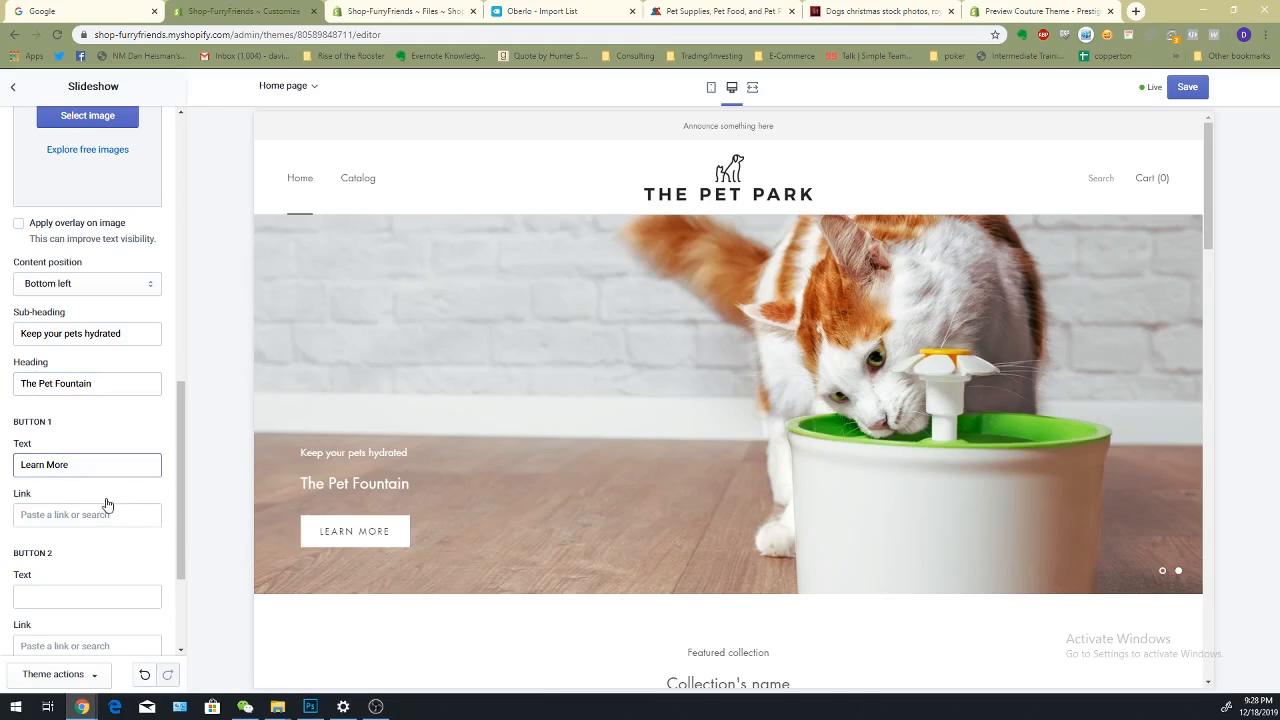
left_click(117, 508)
left_click(136, 373)
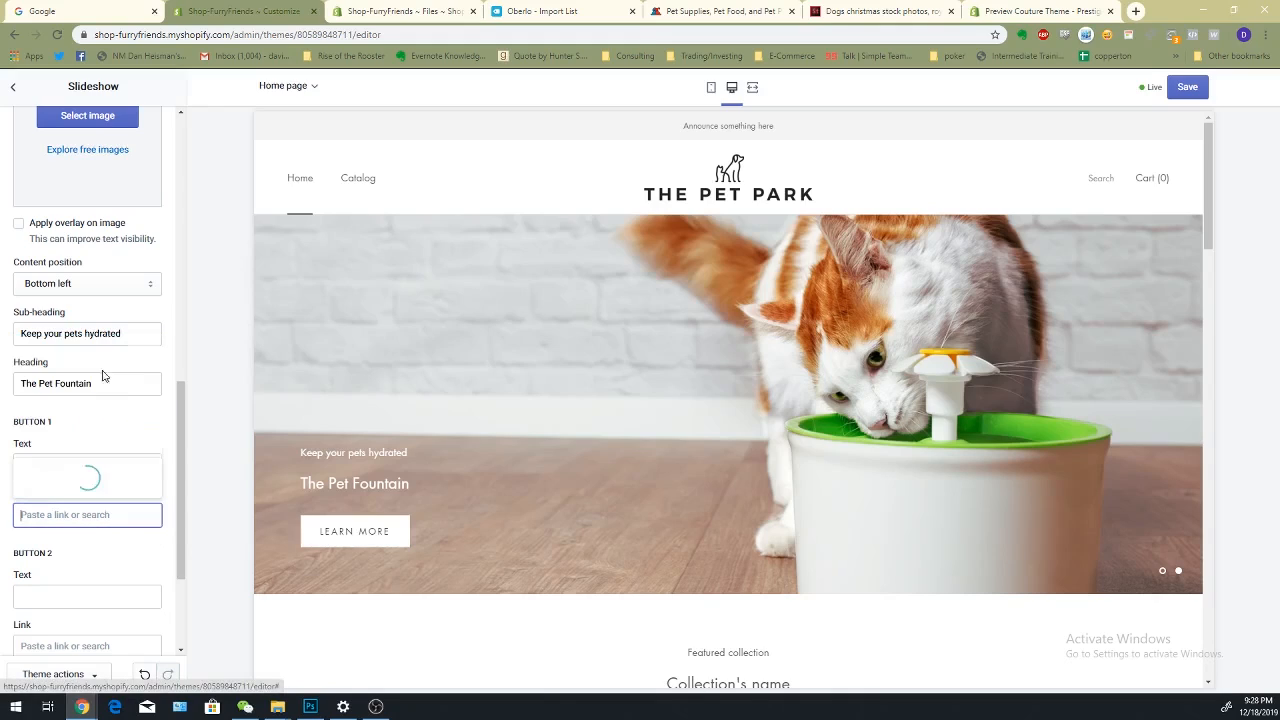
left_click(92, 443)
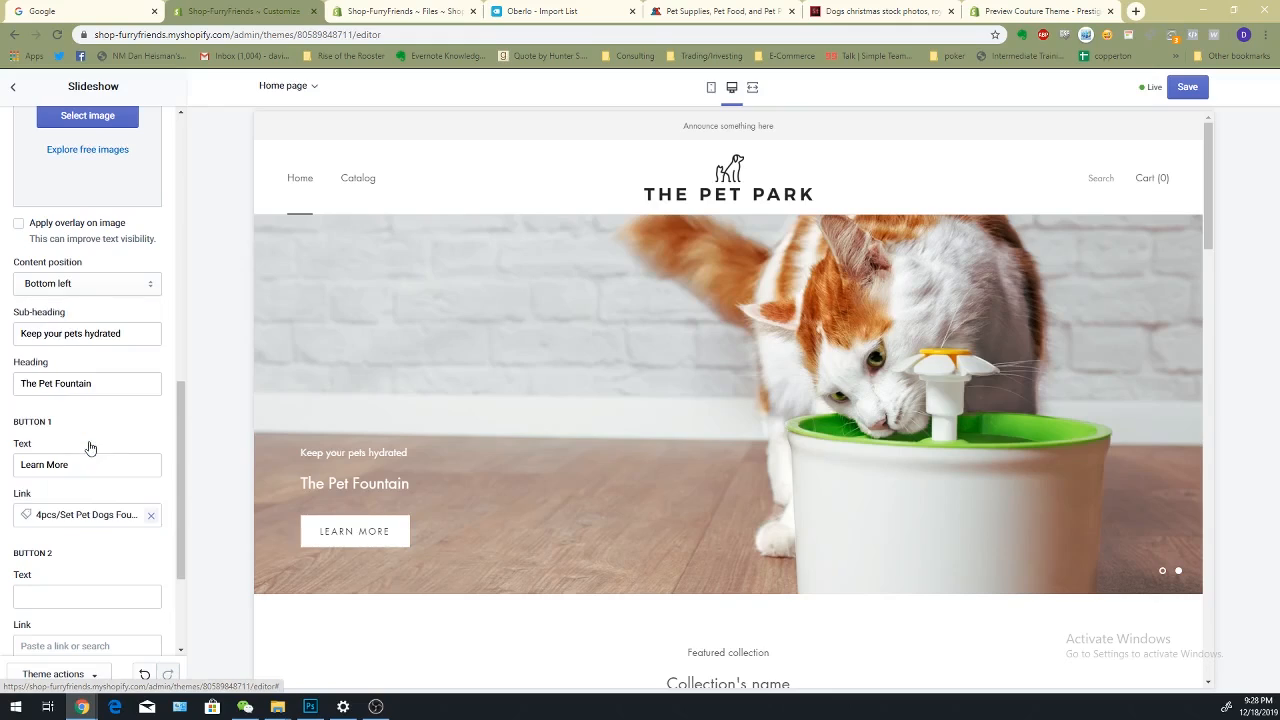
right_click(371, 541)
left_click(420, 546)
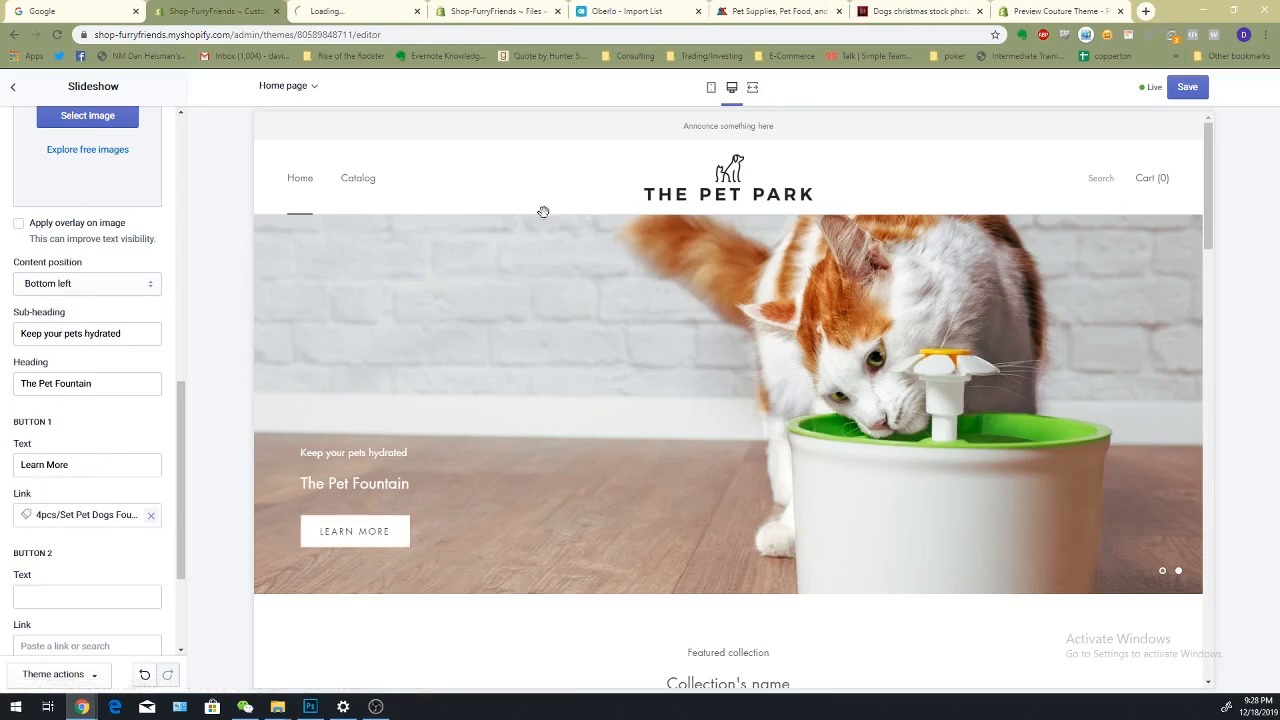
- Review the product page opened from the slide's Learn More button
left_click(346, 6)
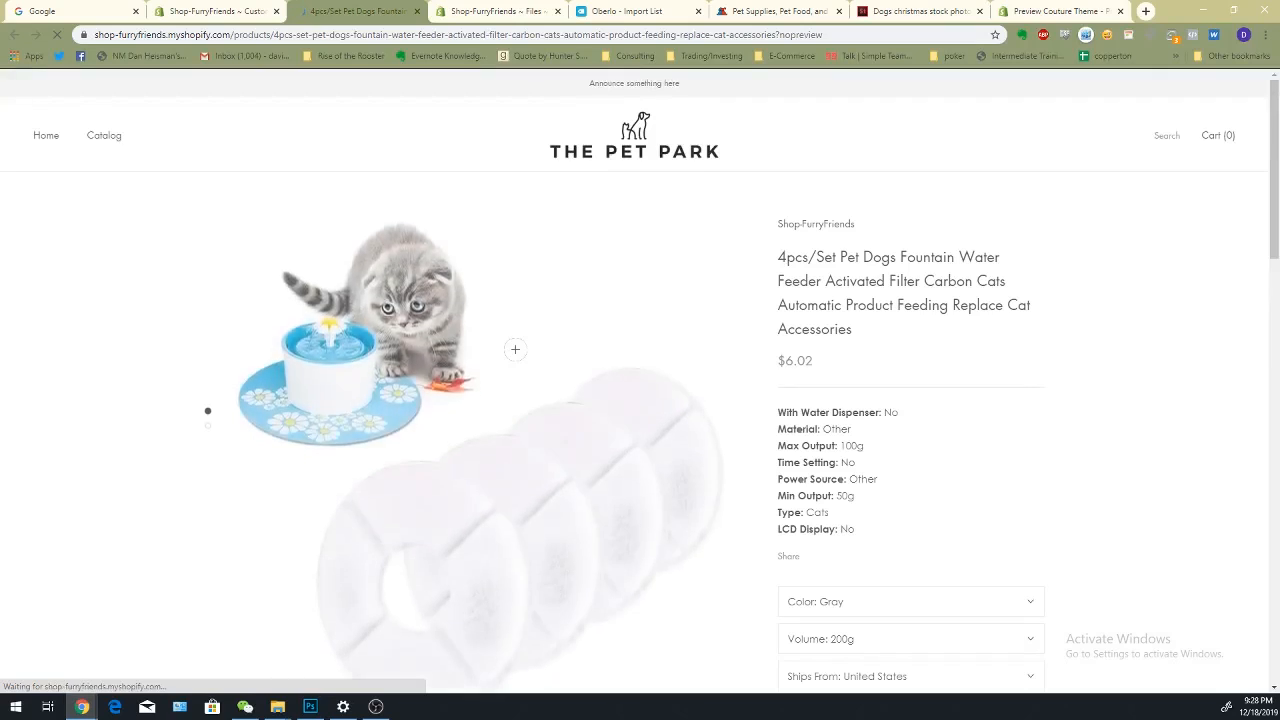
scroll(510, 345, "down", 1)
scroll(515, 348, "up", 3)
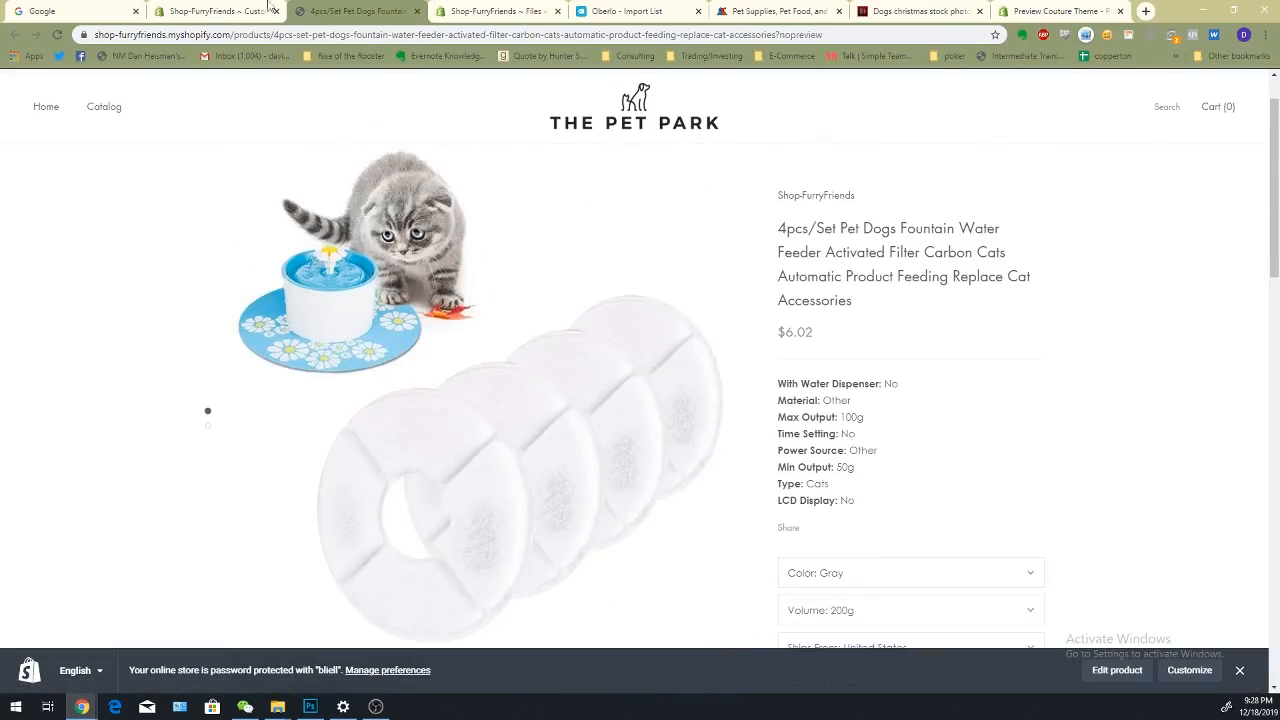
- Return to the theme editor, review the cat fountain slide, and switch the store preview to mobile view
left_click(200, 11)
scroll(593, 424, "down", 2)
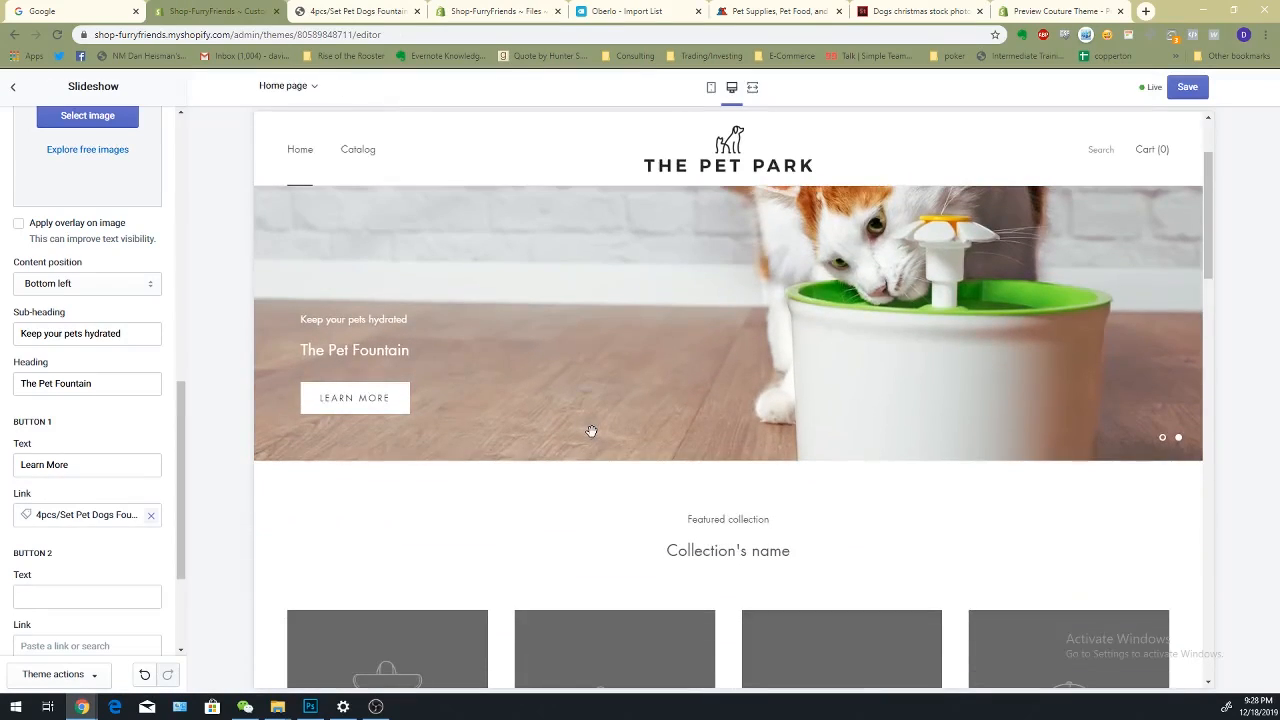
scroll(592, 430, "up", 2)
left_click(711, 87)
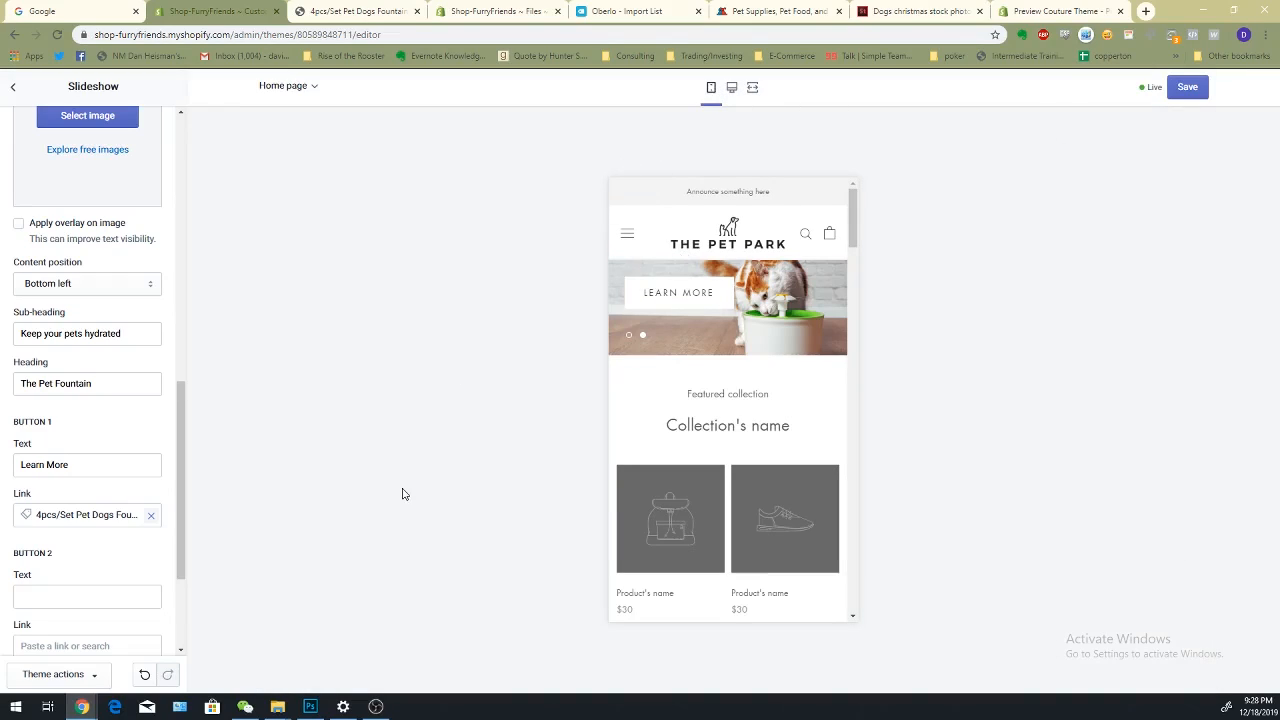
- Switch to Photoshop and open "Christmas Banner Mobile 2.png" from the Pet Store folder
key("alt+Tab")
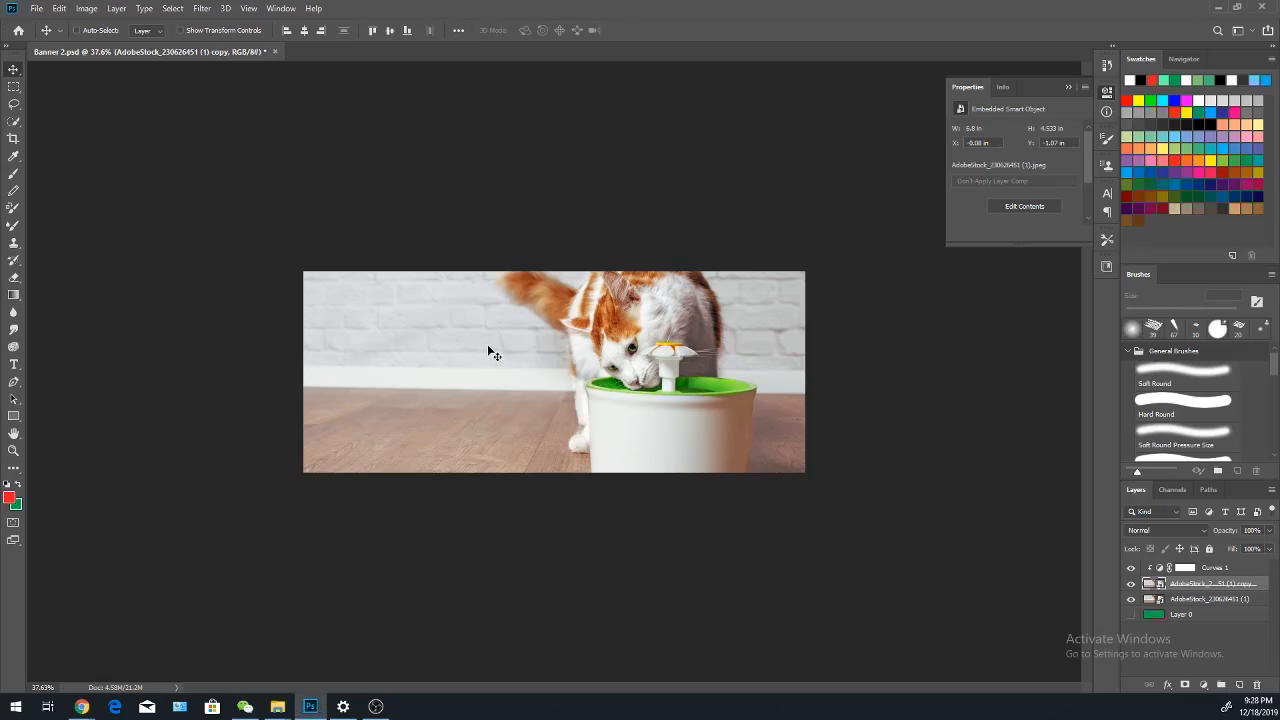
left_click(36, 8)
left_click(52, 33)
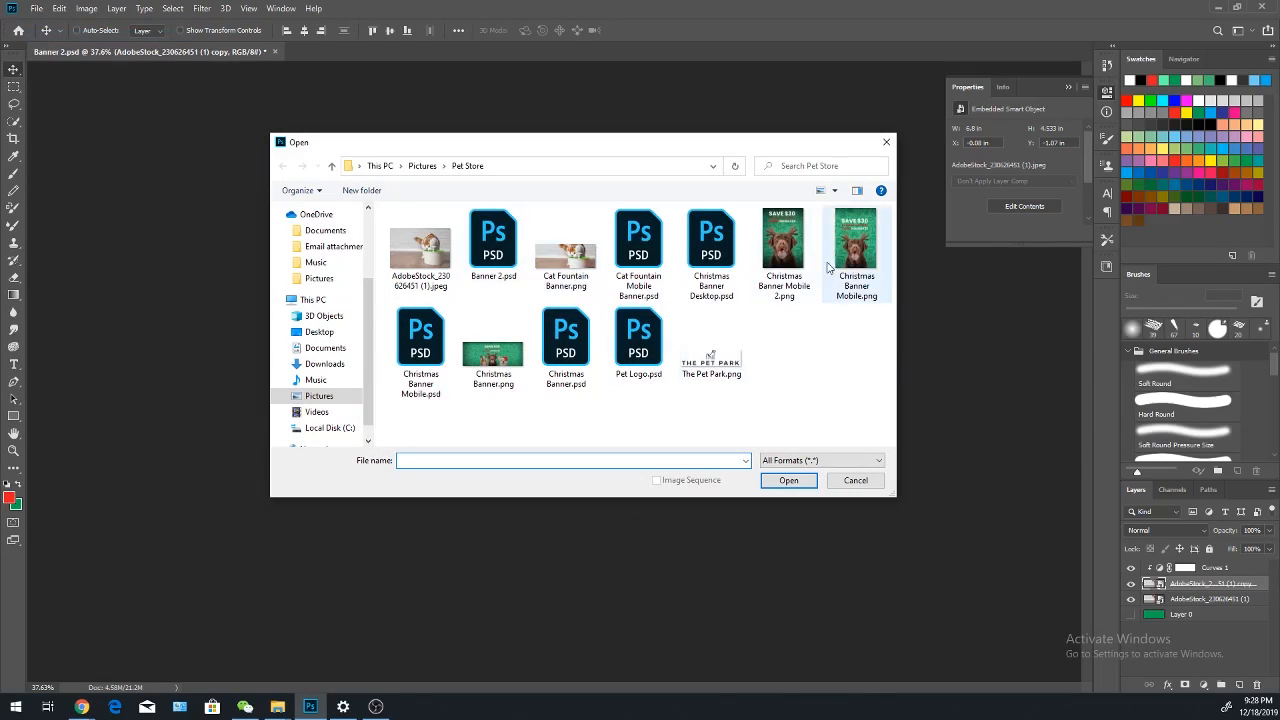
double_click(790, 262)
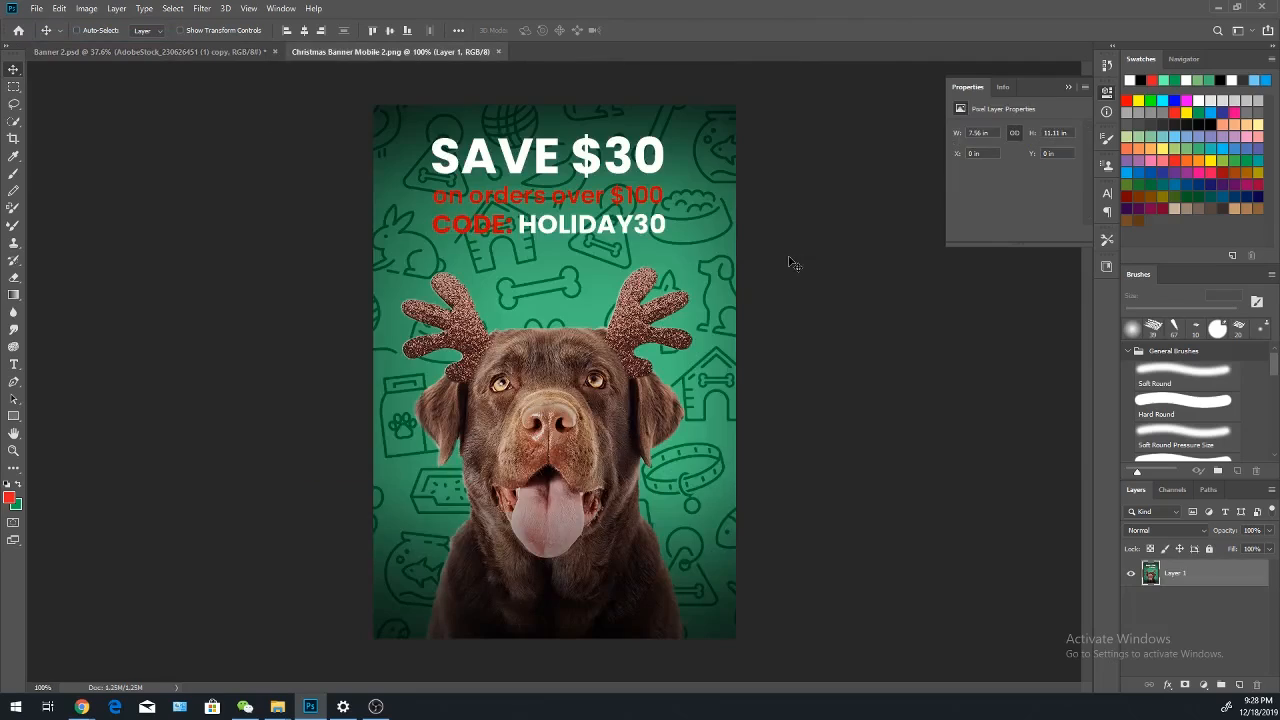
left_click(86, 8)
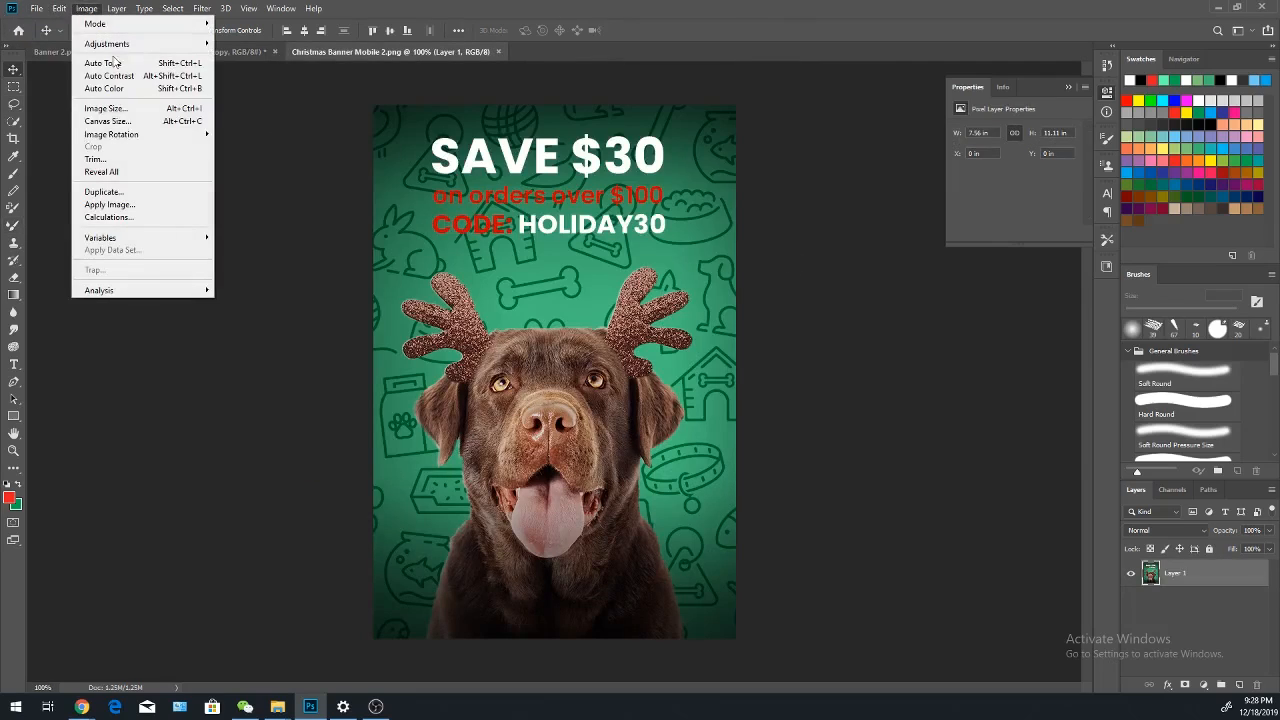
left_click(154, 121)
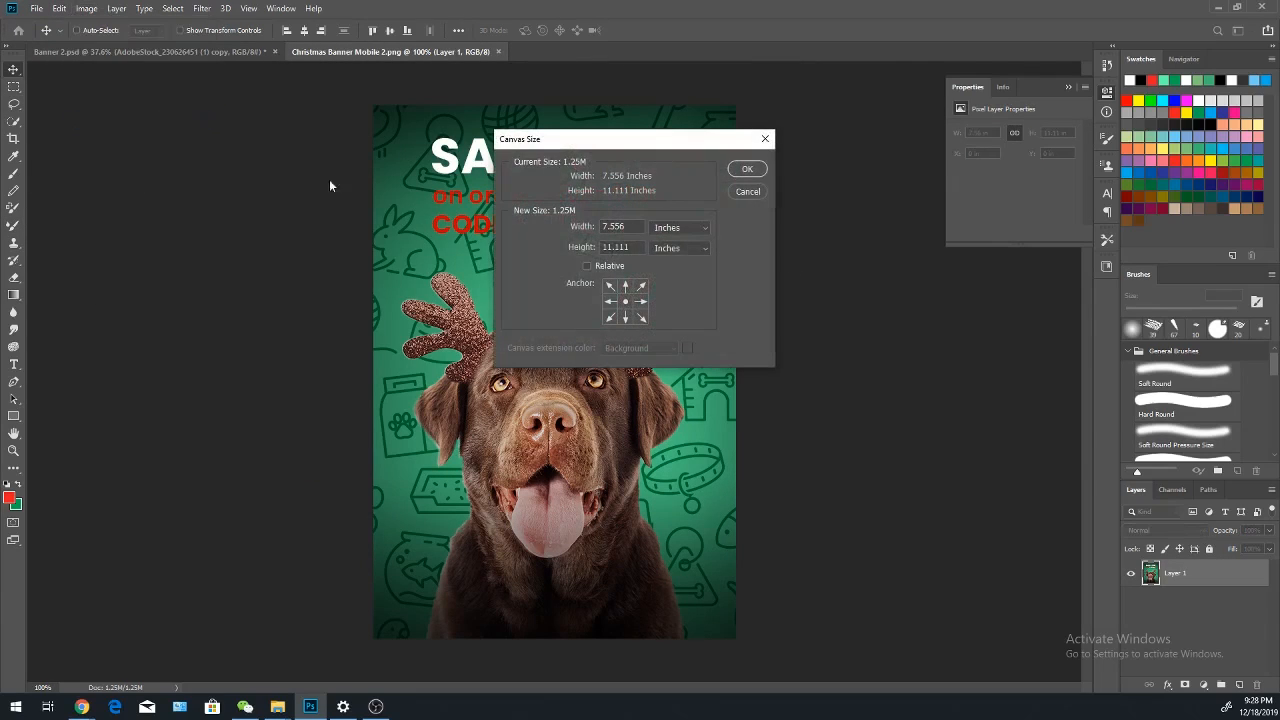
left_click(709, 226)
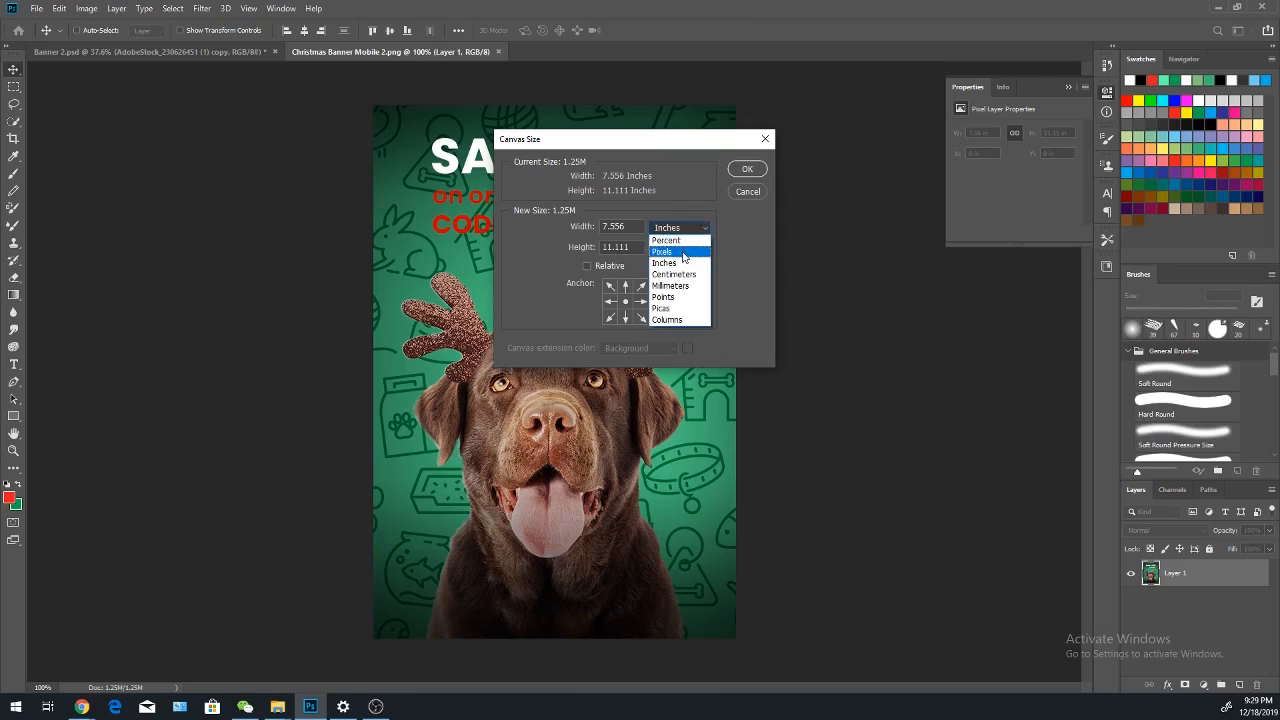
left_click(668, 233)
left_click(746, 192)
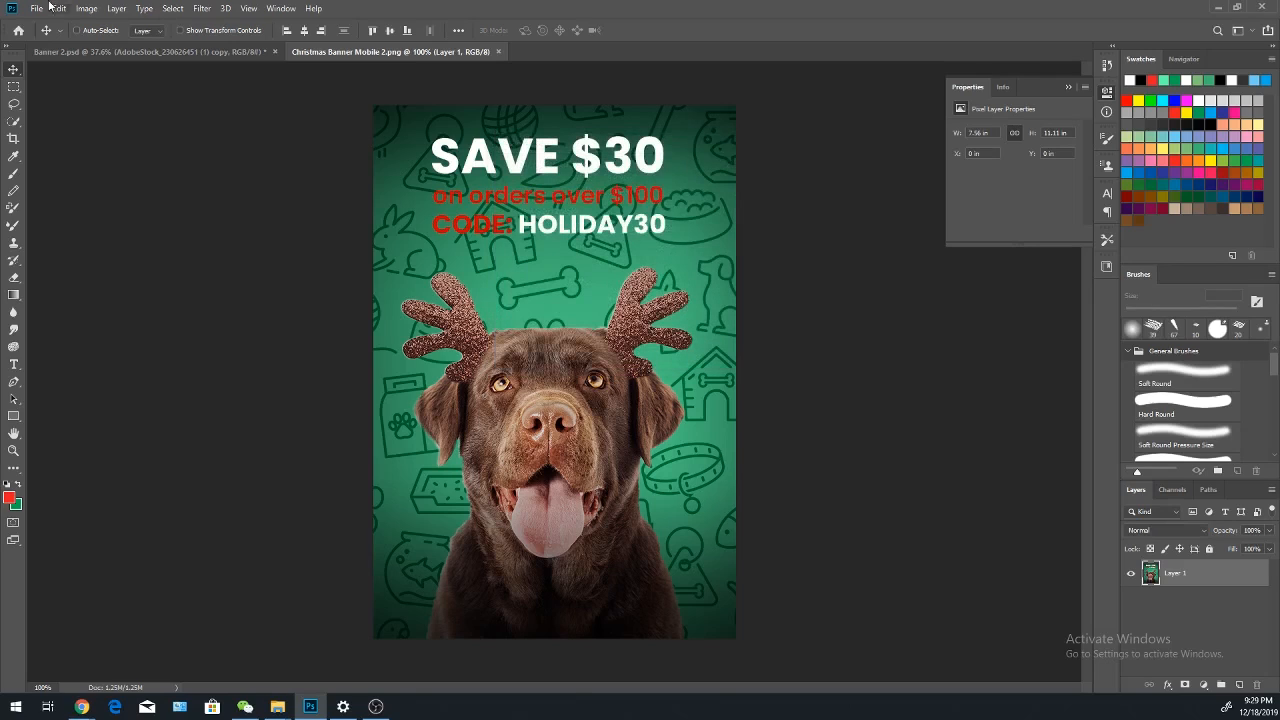
- Check the Christmas mobile banner's canvas width and height in pixels, leaving the size as it is
left_click(84, 8)
left_click(137, 121)
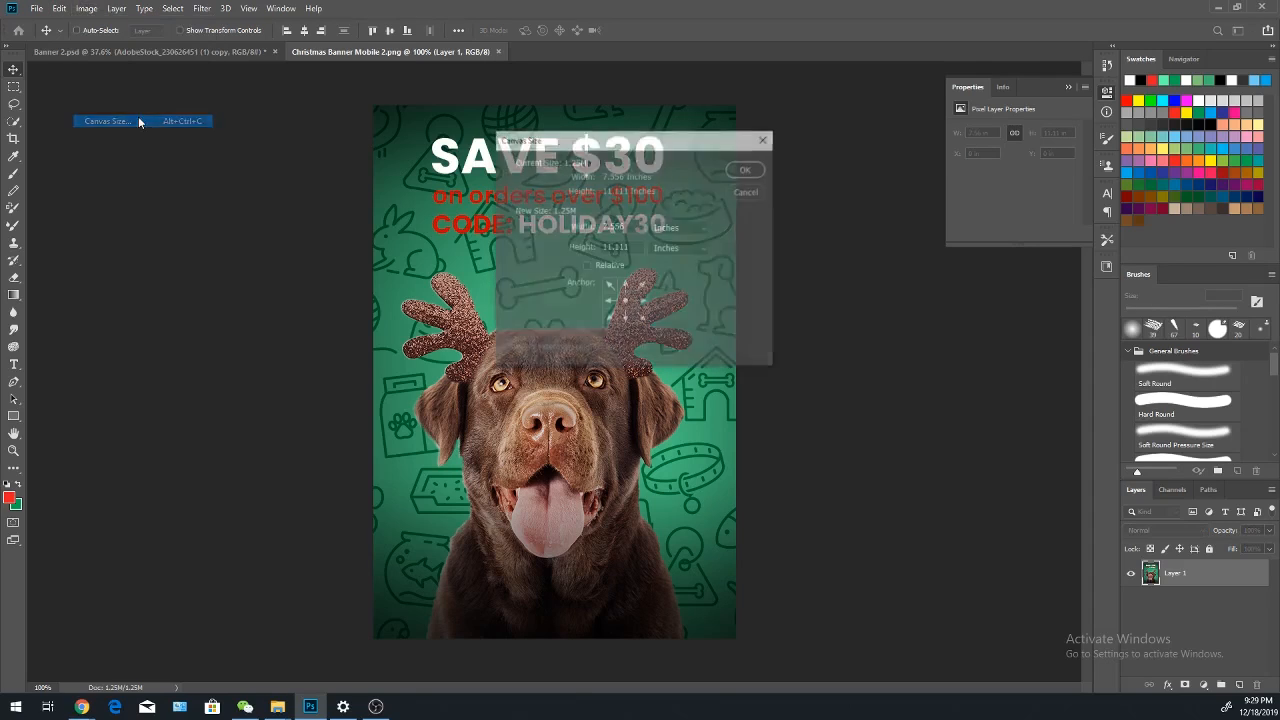
left_click(692, 233)
left_click(686, 252)
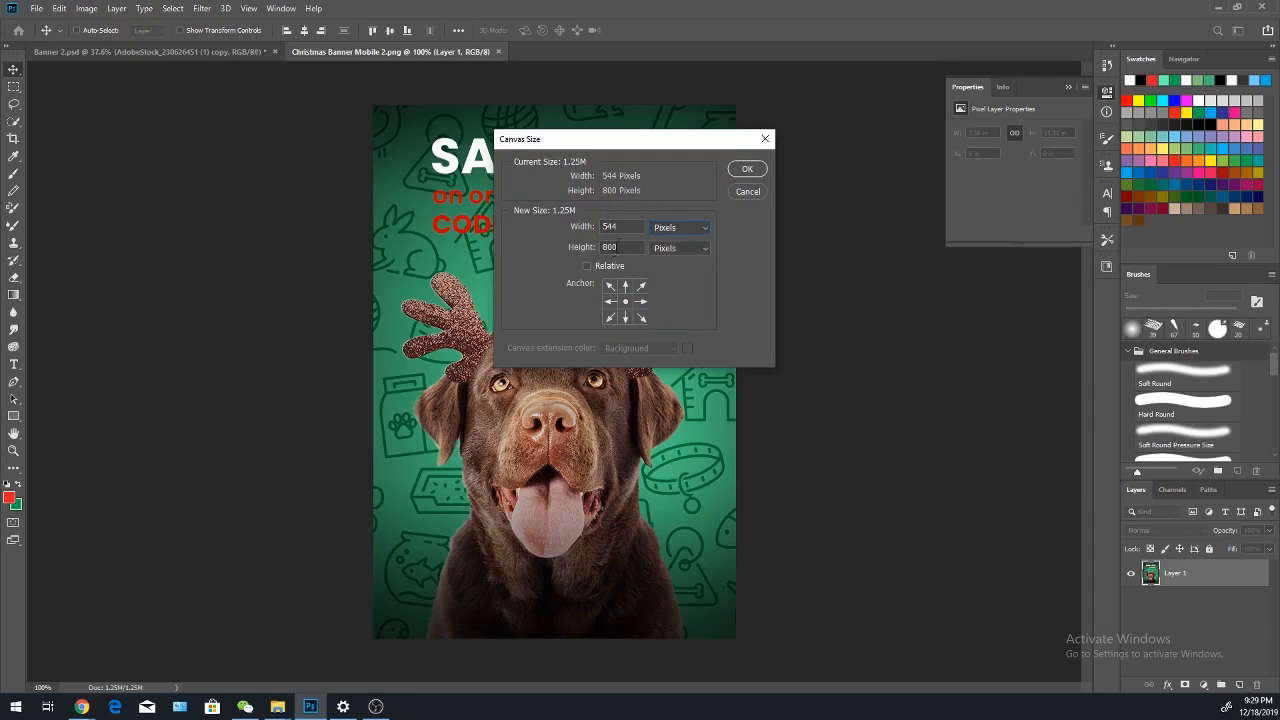
double_click(607, 227)
left_click(761, 191)
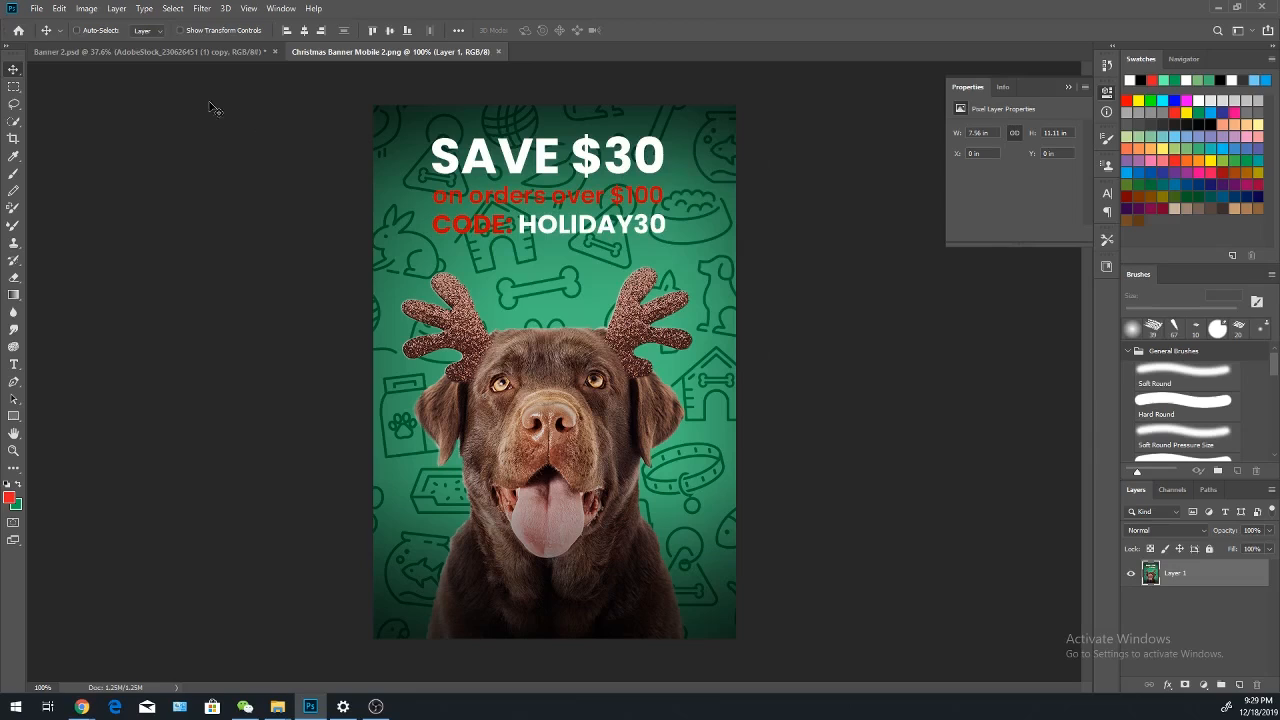
- Go back to the Banner 2.psd document and save it
left_click(88, 53)
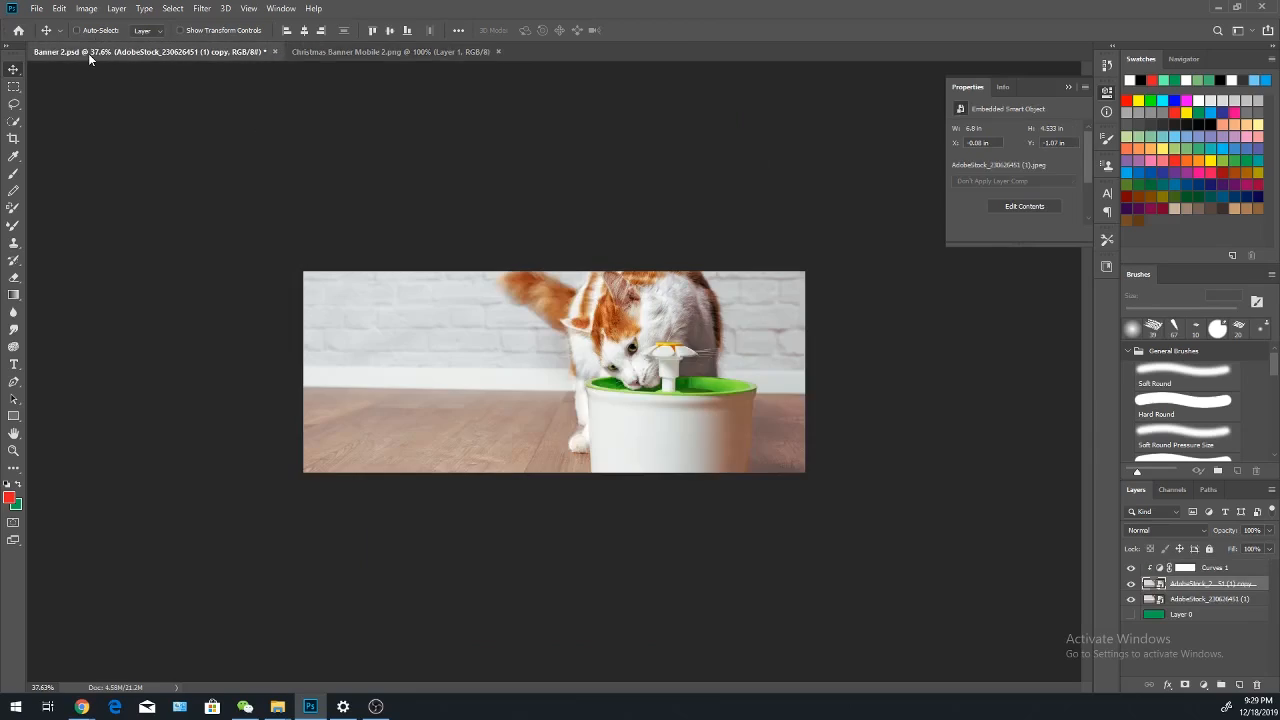
left_click(38, 8)
left_click(66, 145)
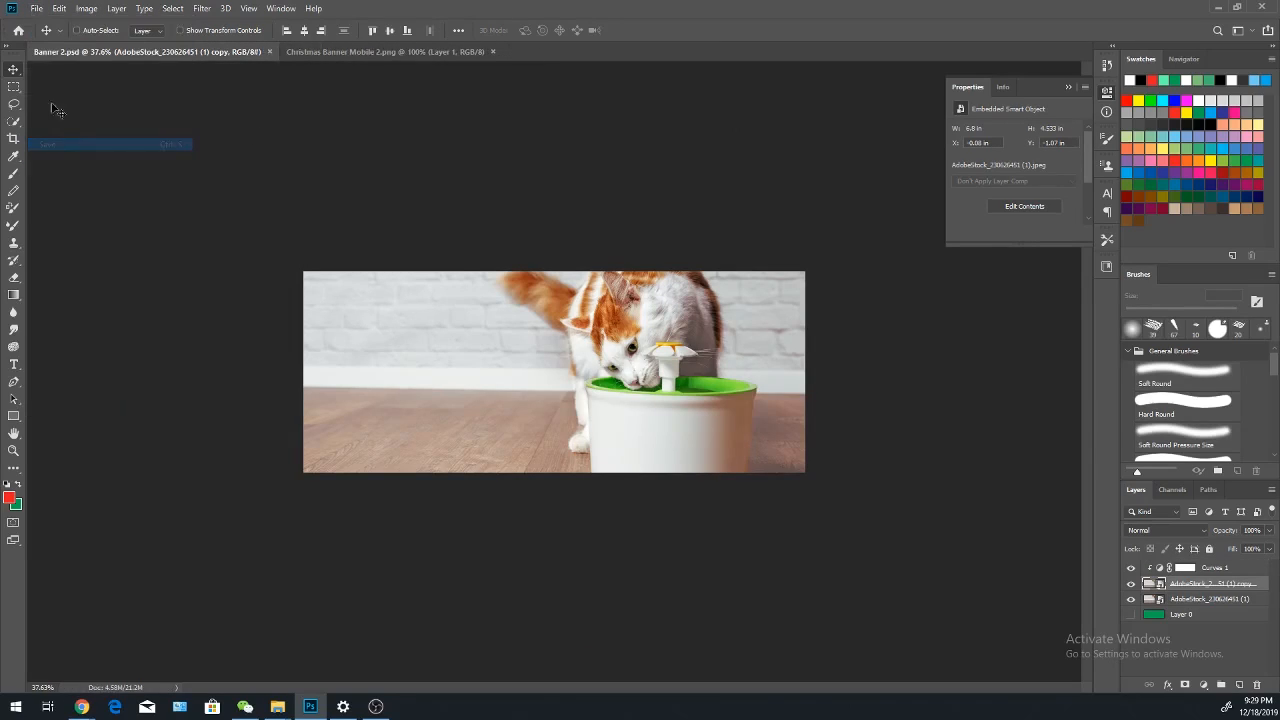
- Save the banner as a new Photoshop file named "Banner 2 Mobile" with Maximize Compatibility on
left_click(36, 8)
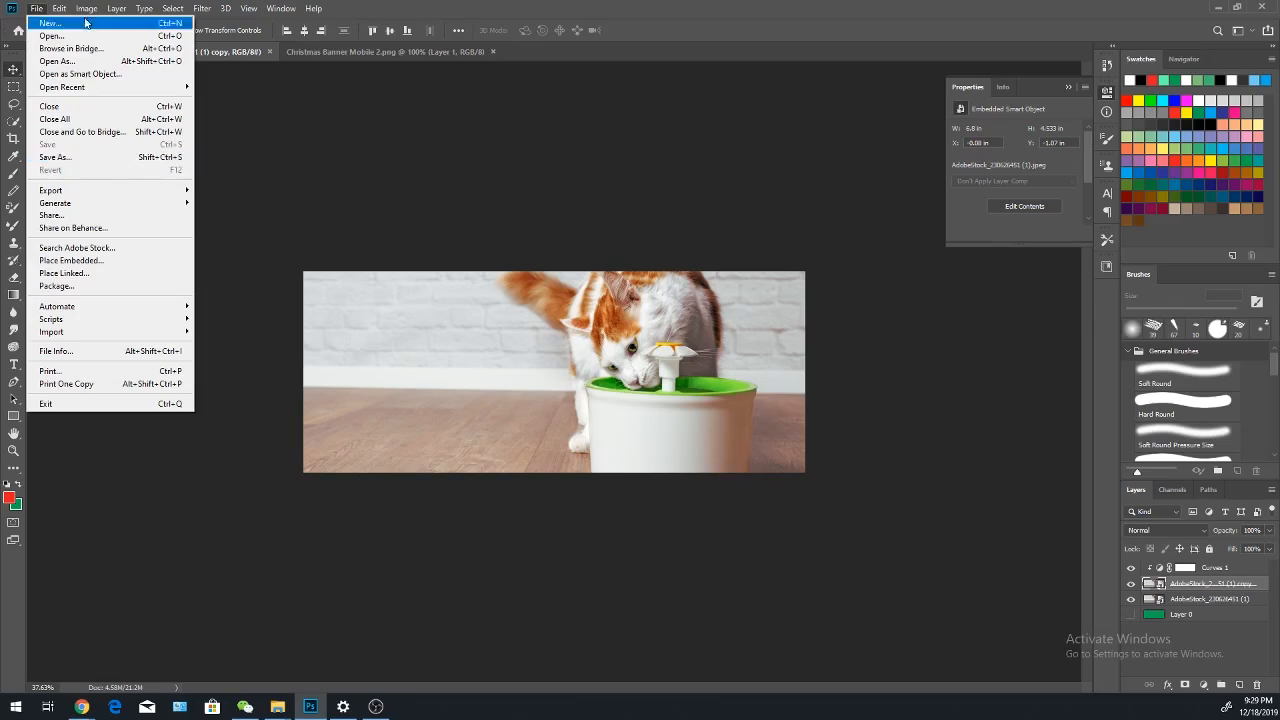
mouse_move(86, 8)
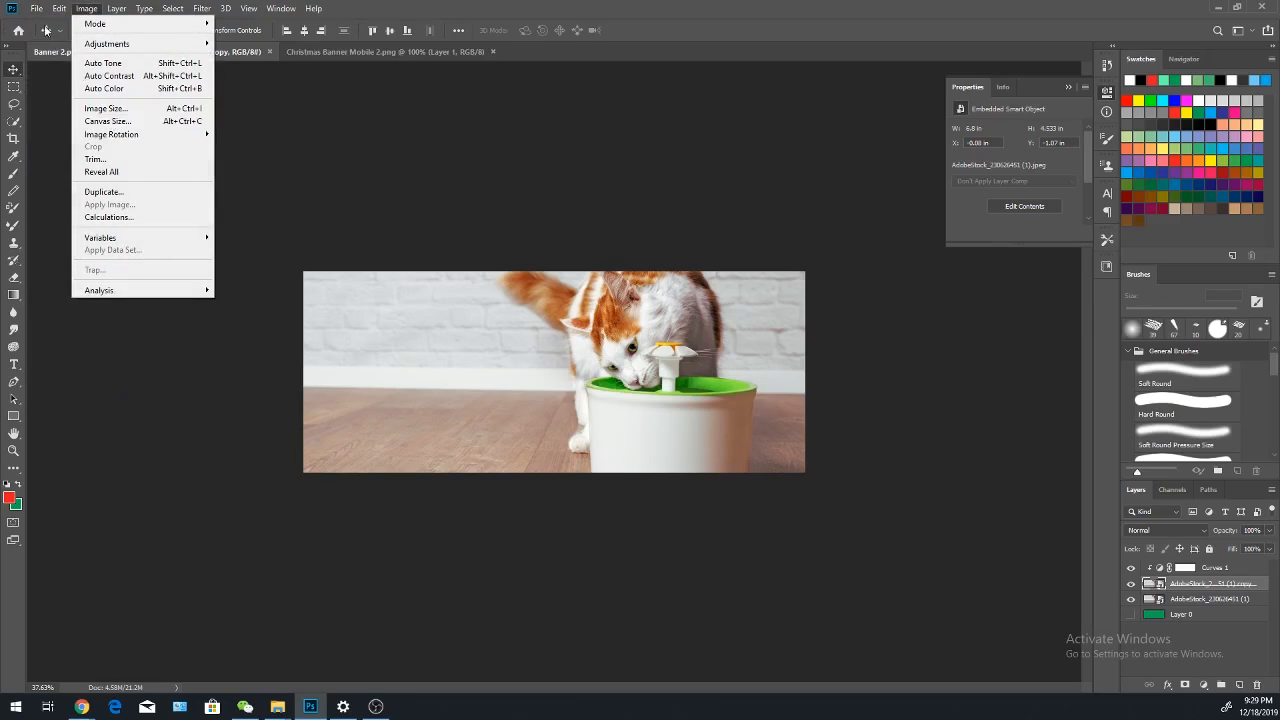
mouse_move(36, 8)
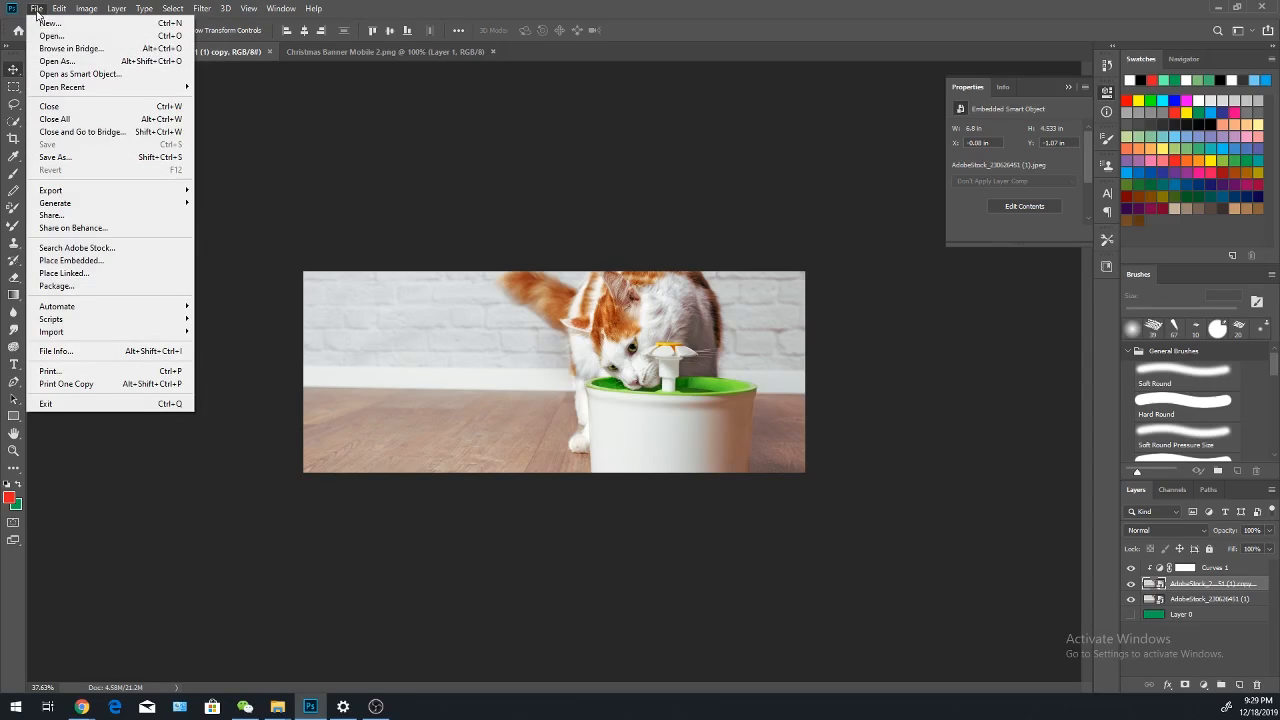
left_click(65, 158)
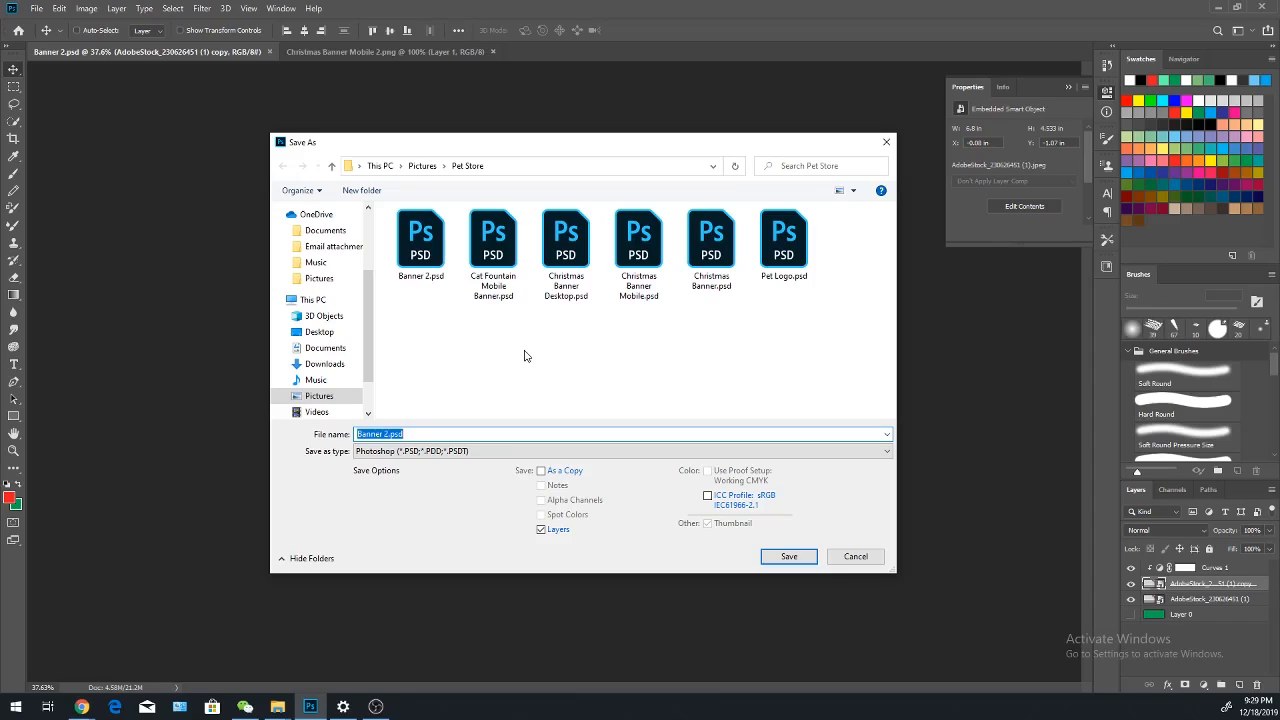
type("Banner 2 Mobile")
key("Return")
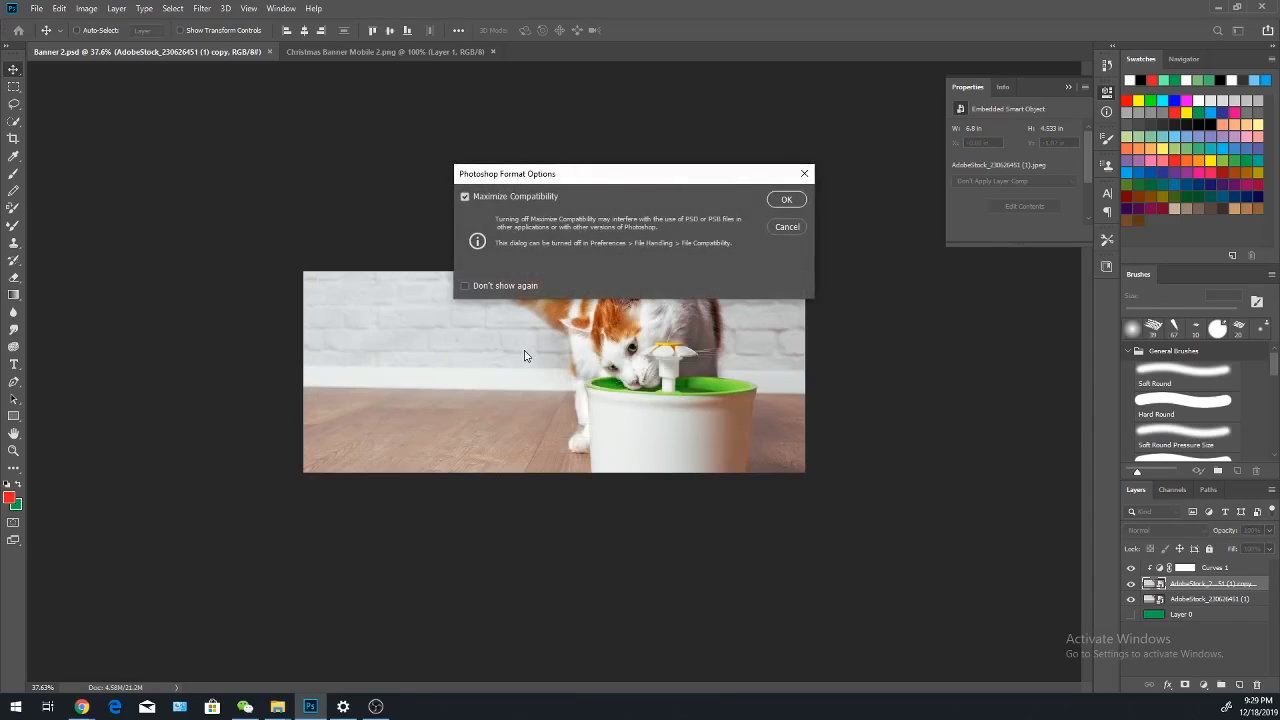
left_click(780, 198)
- Set the canvas width of Banner 2 Mobile to 544 pixels with a centered anchor, accepting the clipping
left_click(90, 10)
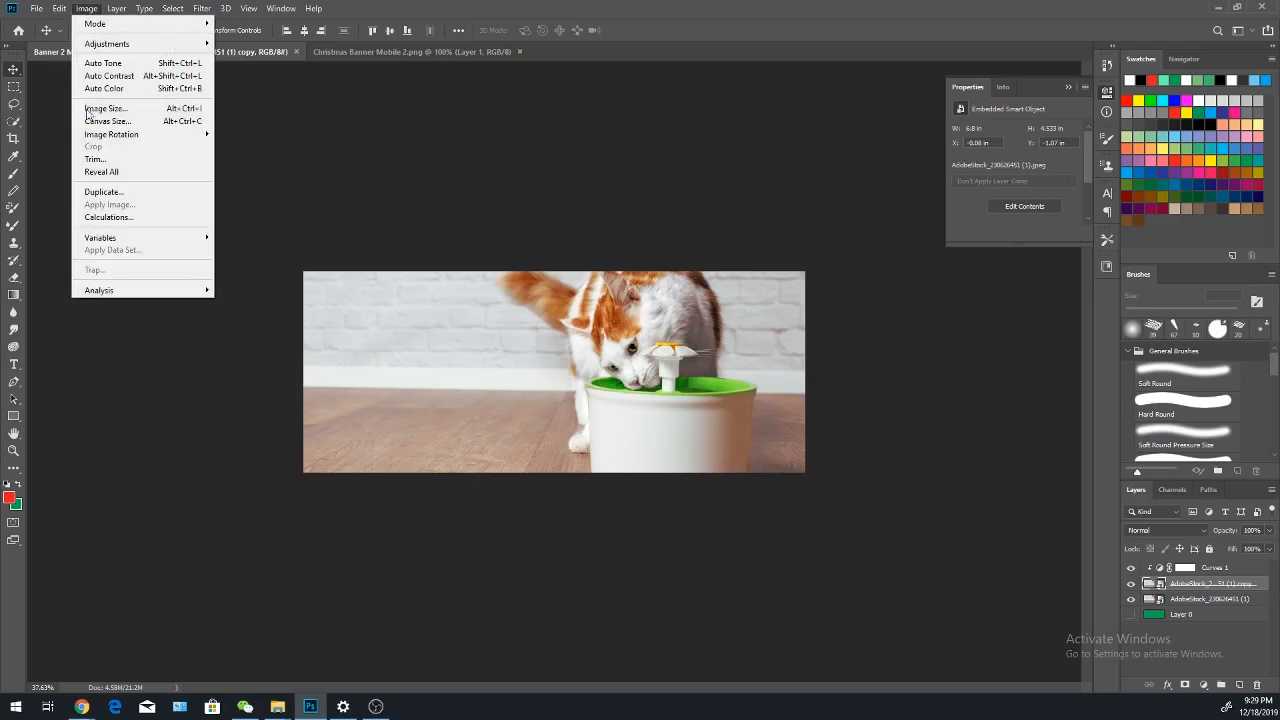
left_click(90, 122)
left_click(668, 226)
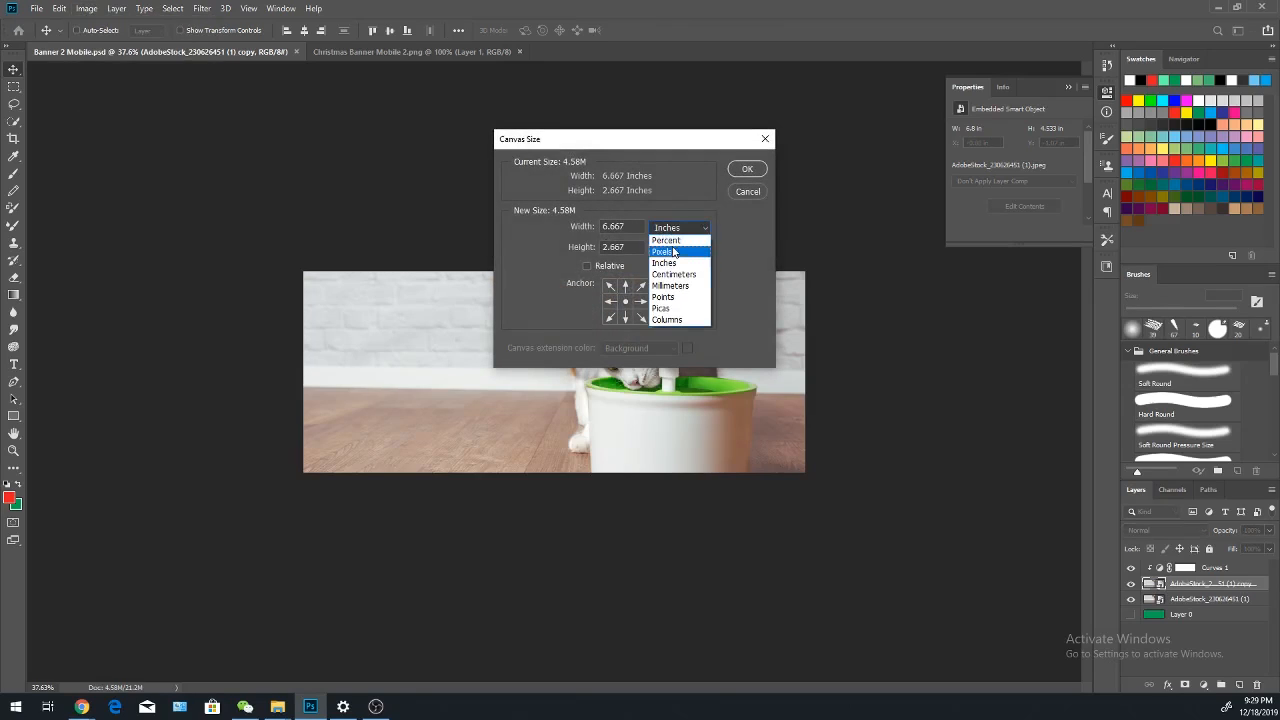
left_click(674, 250)
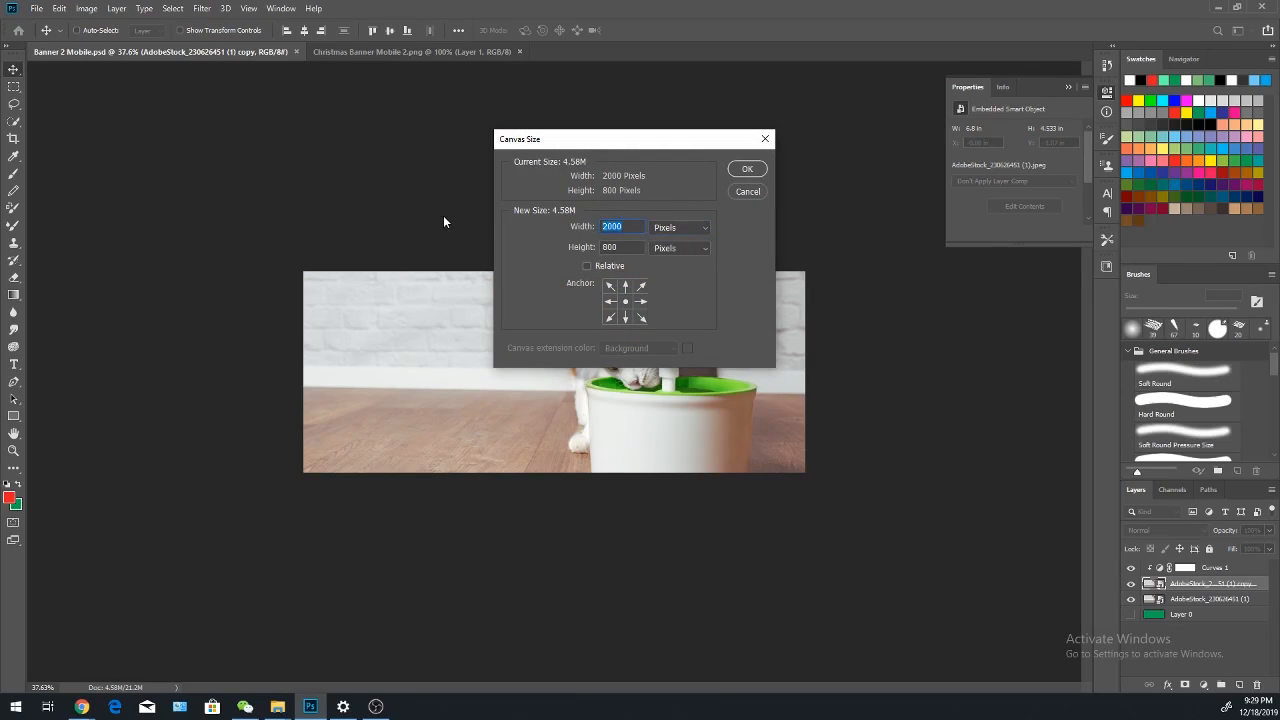
type("544")
left_click(744, 172)
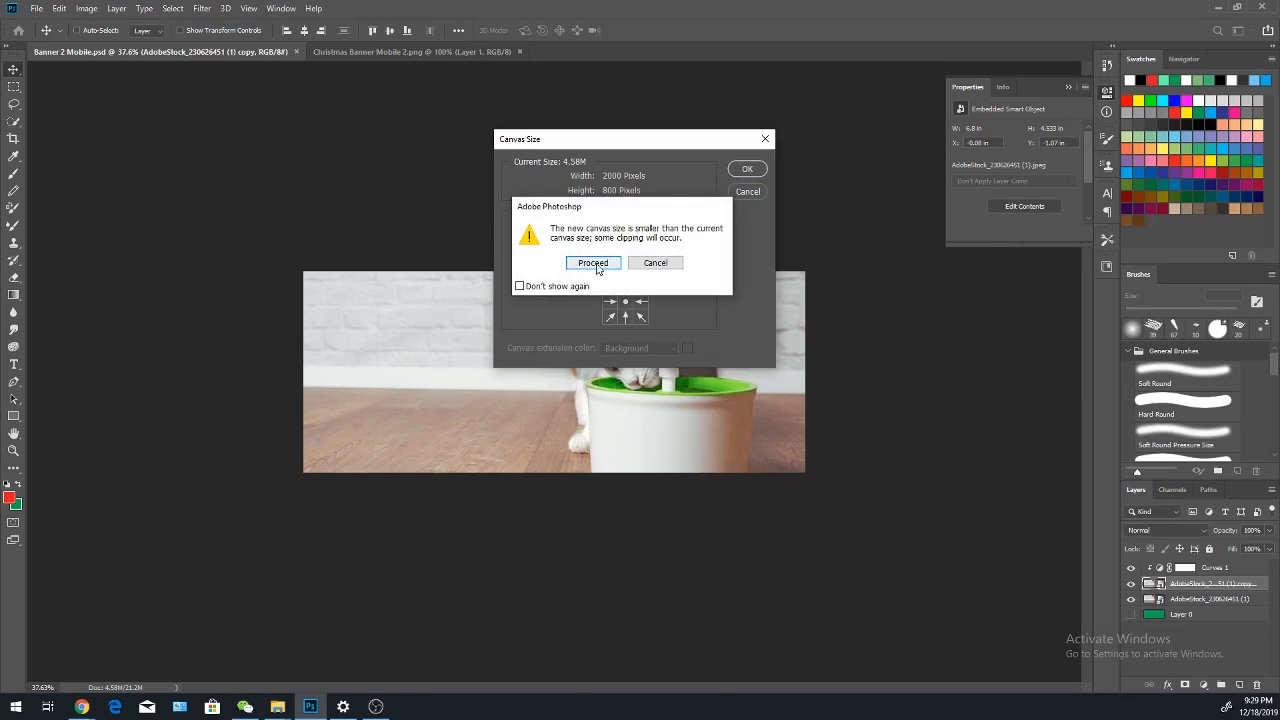
left_click(563, 261)
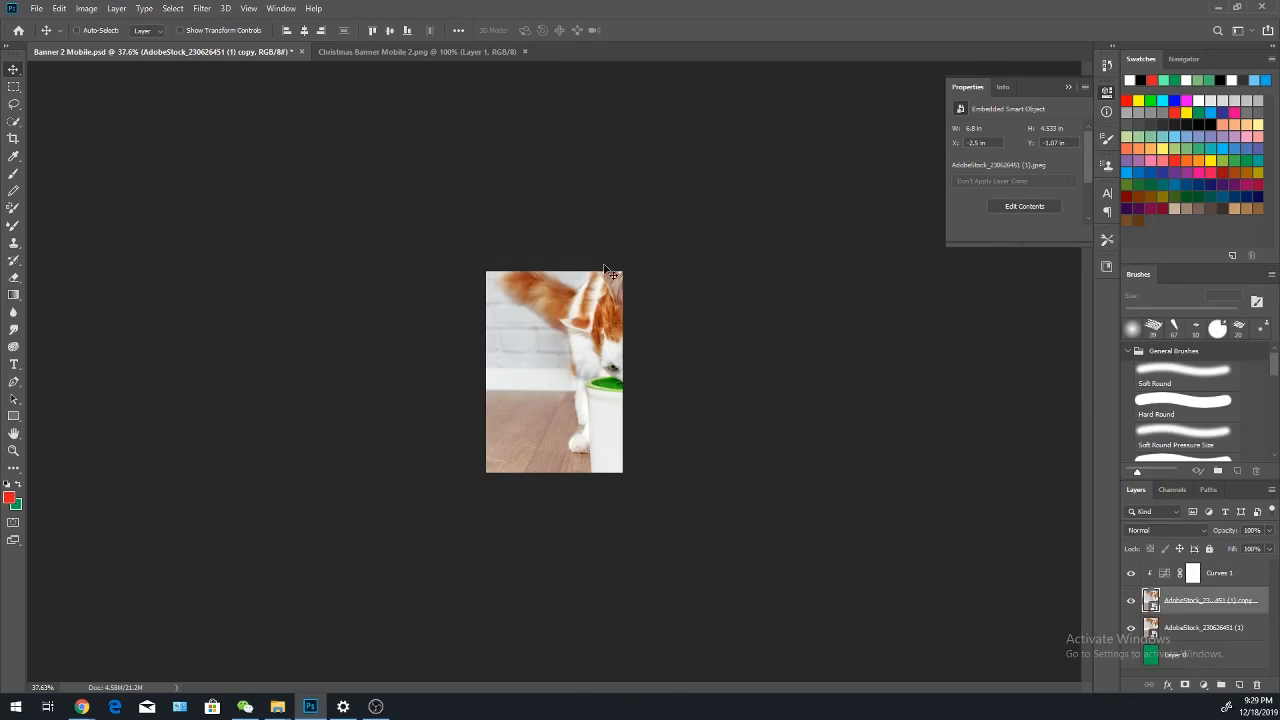
- Hide the original AdobeStock photo layer and shift the copied photo layer left to bring the cat into the canvas
left_click(1180, 632)
left_click(1131, 628)
left_click(1210, 614)
left_click_drag(567, 402, 510, 396)
- Scale the copied photo layer down to about 20% and move it so the cat and fountain sit inside the canvas
key("ctrl")
key("ctrl+t")
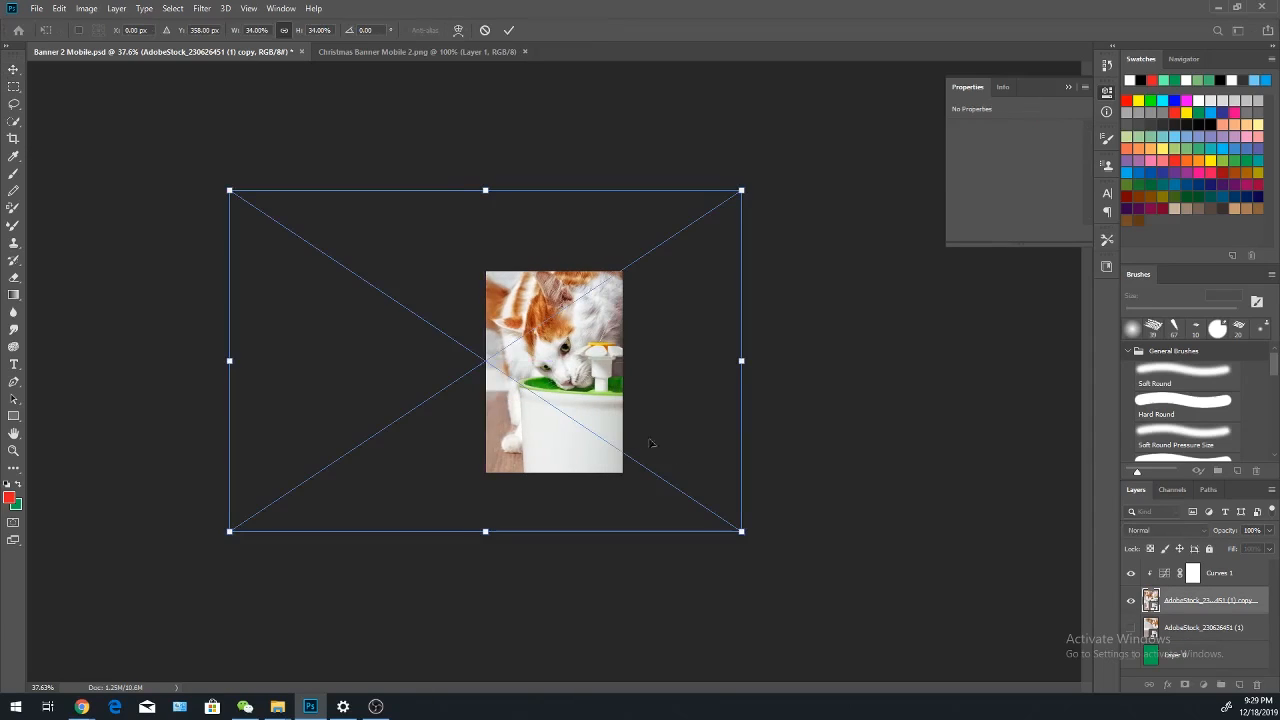
left_click_drag(743, 532, 585, 436)
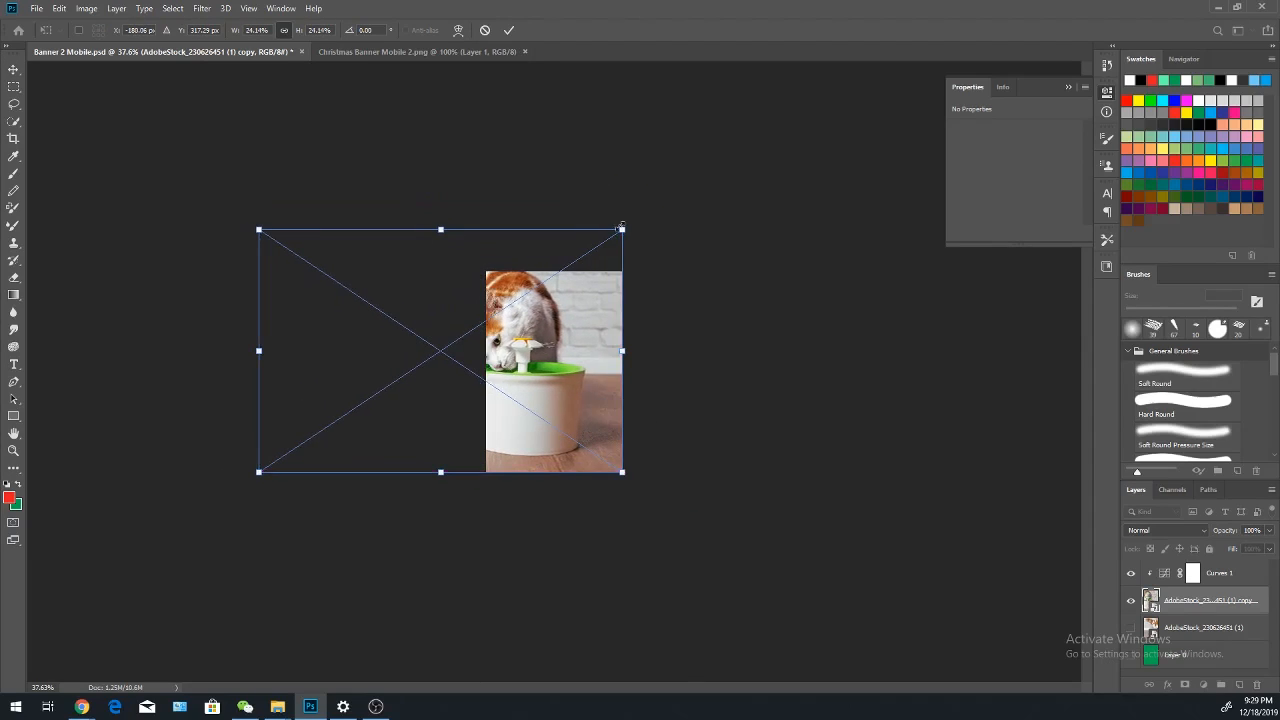
left_click_drag(621, 228, 572, 292)
scroll(545, 345, "up", 9)
left_click_drag(471, 412, 627, 380)
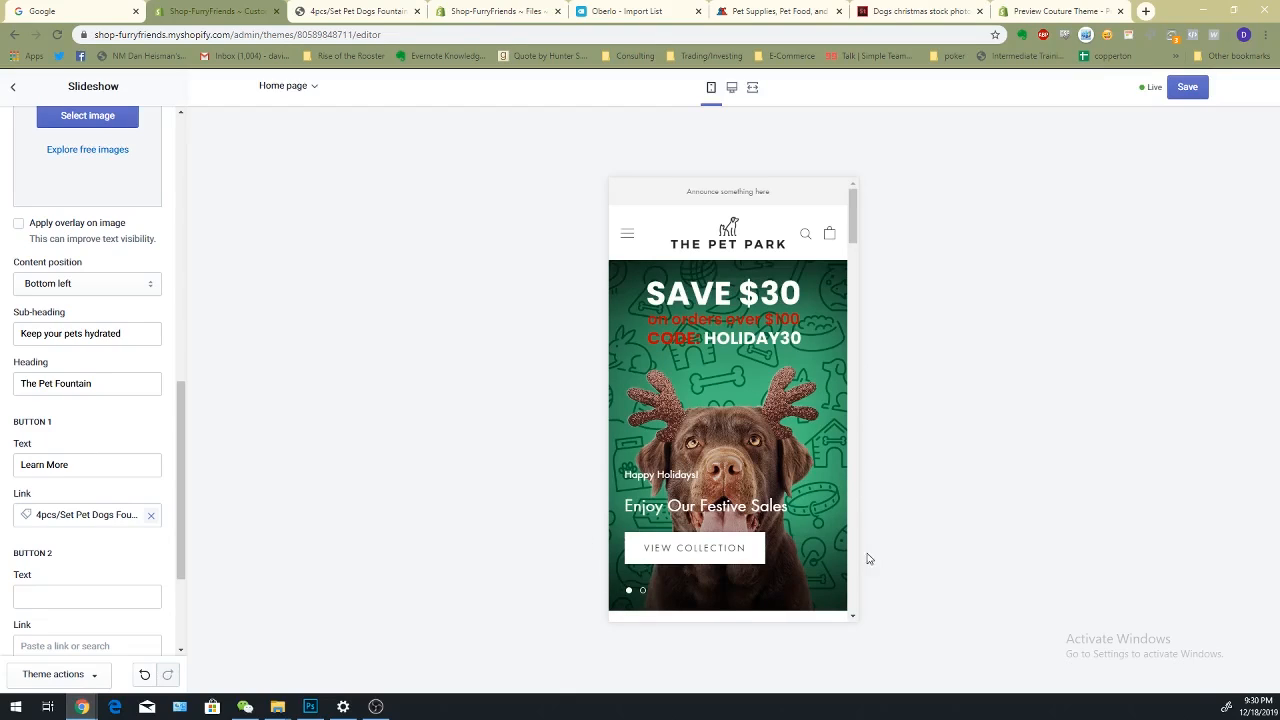
- Compare with the mobile store preview in Chrome, fine-tune the photo's position against the upper canvas area, and apply the transform
key("alt+Tab")
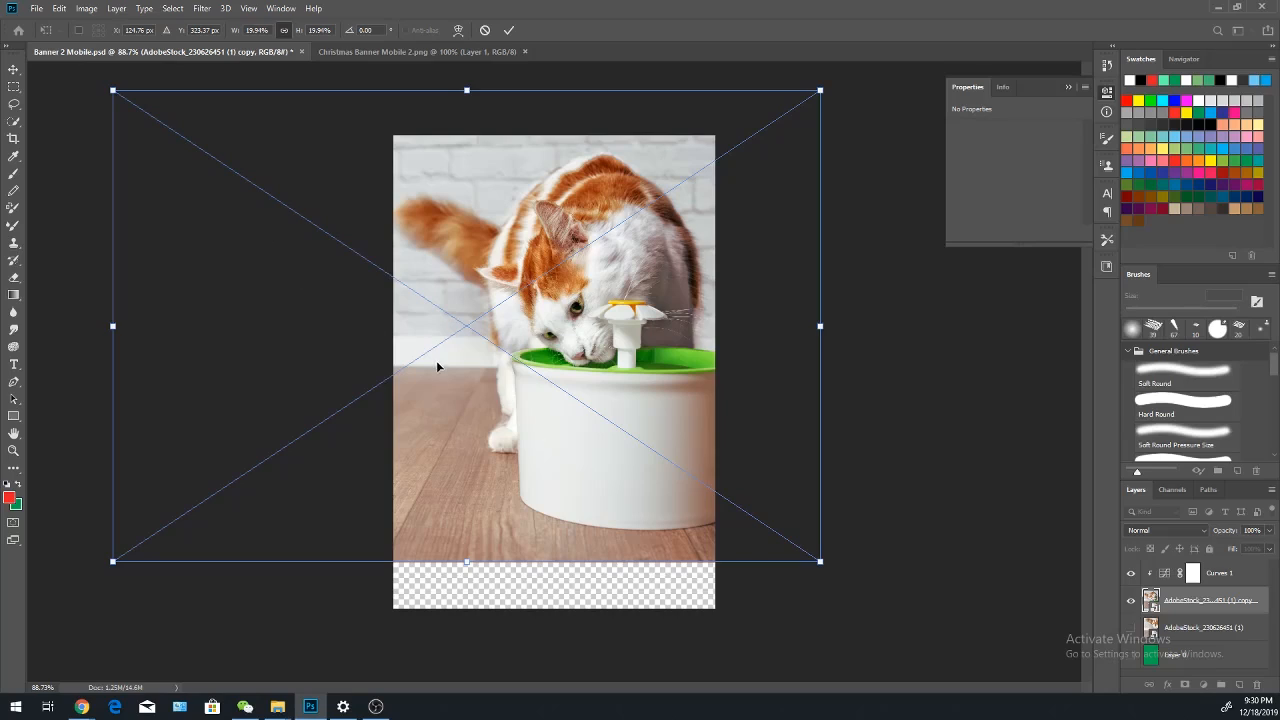
mouse_move(438, 411)
left_mouse_down()
mouse_move(421, 402)
mouse_move(431, 443)
mouse_move(451, 431)
left_mouse_up()
mouse_move(543, 498)
left_mouse_down()
mouse_move(566, 494)
mouse_move(547, 498)
left_mouse_up()
key("alt+Tab")
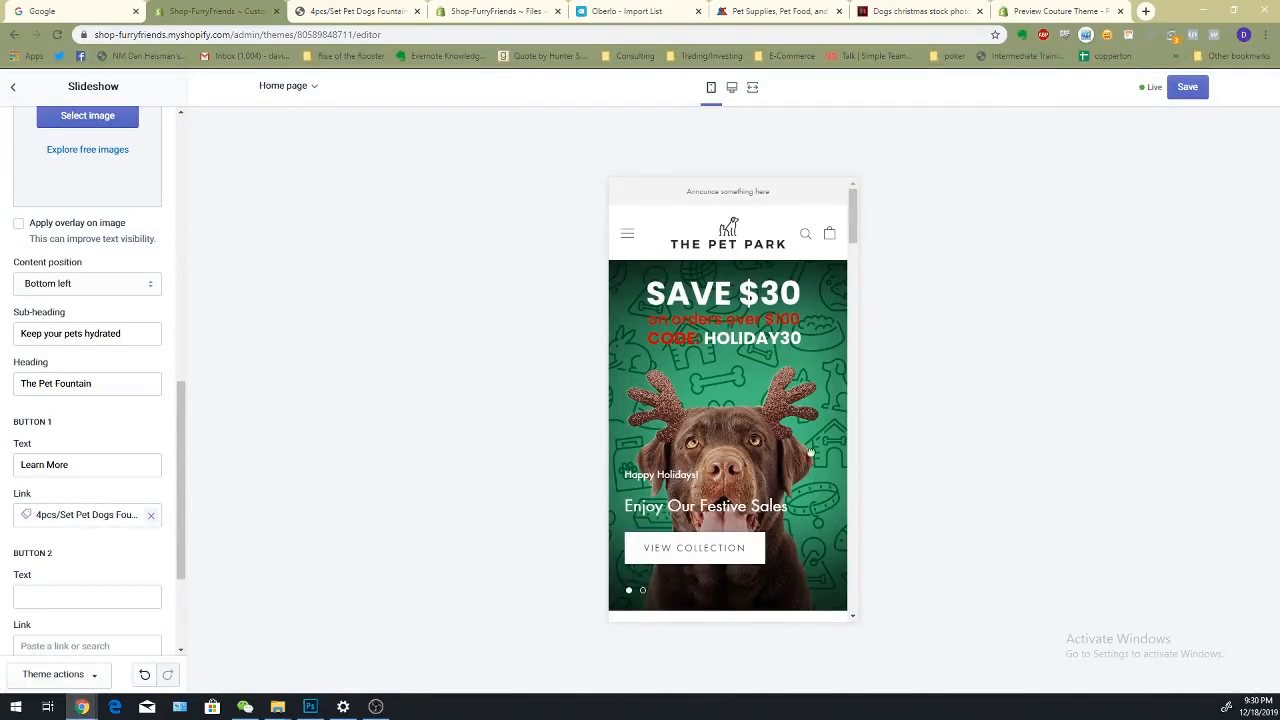
key("alt+Tab")
left_click_drag(593, 488, 568, 471)
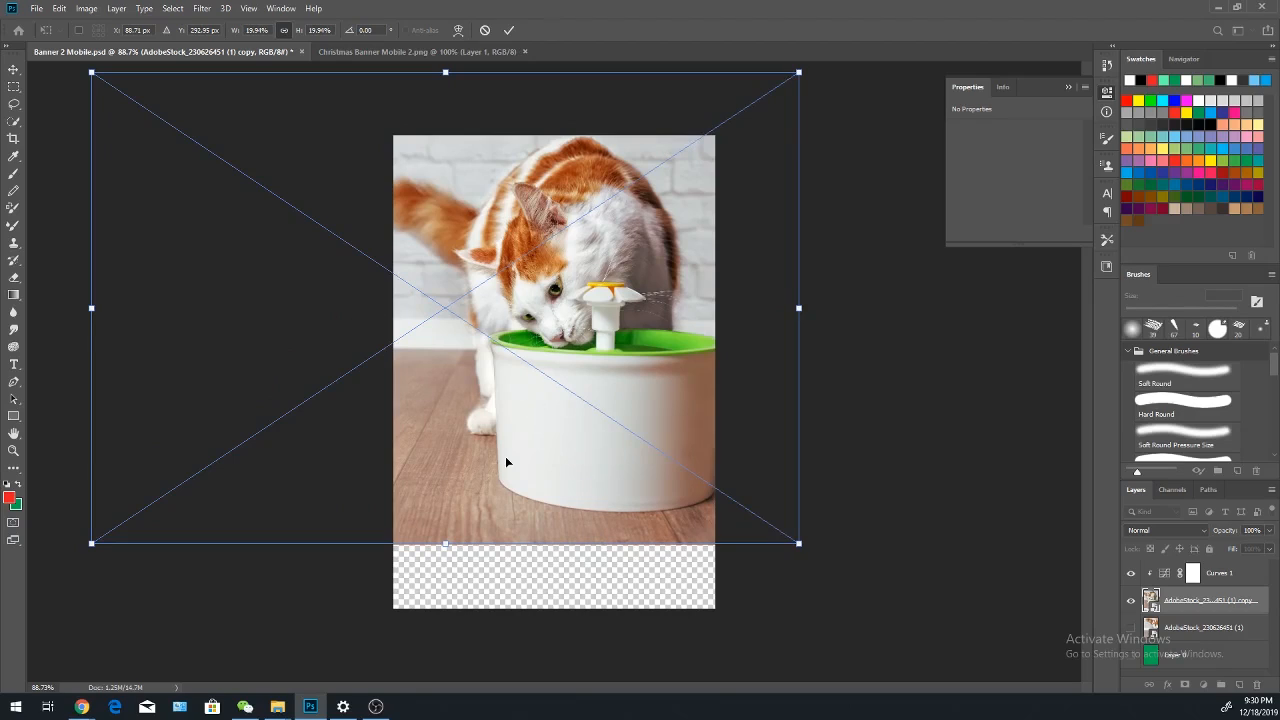
left_click_drag(543, 463, 568, 473)
key("Return")
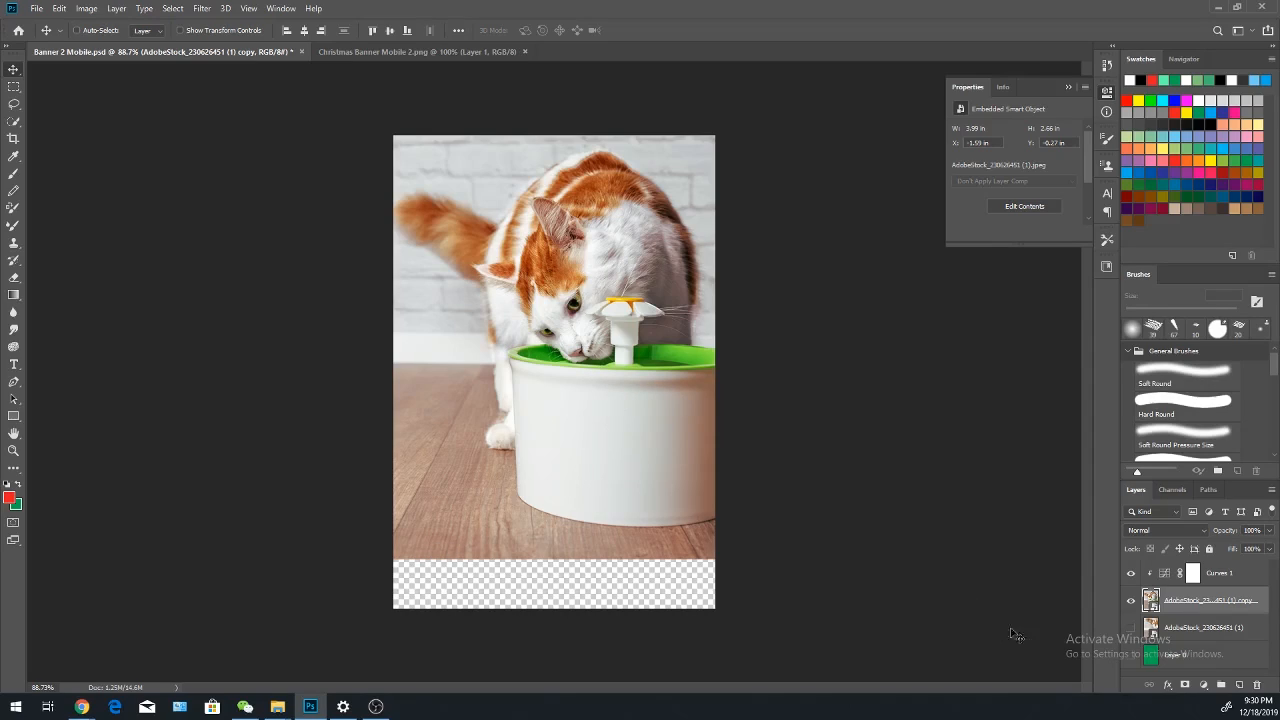
right_click(1151, 600)
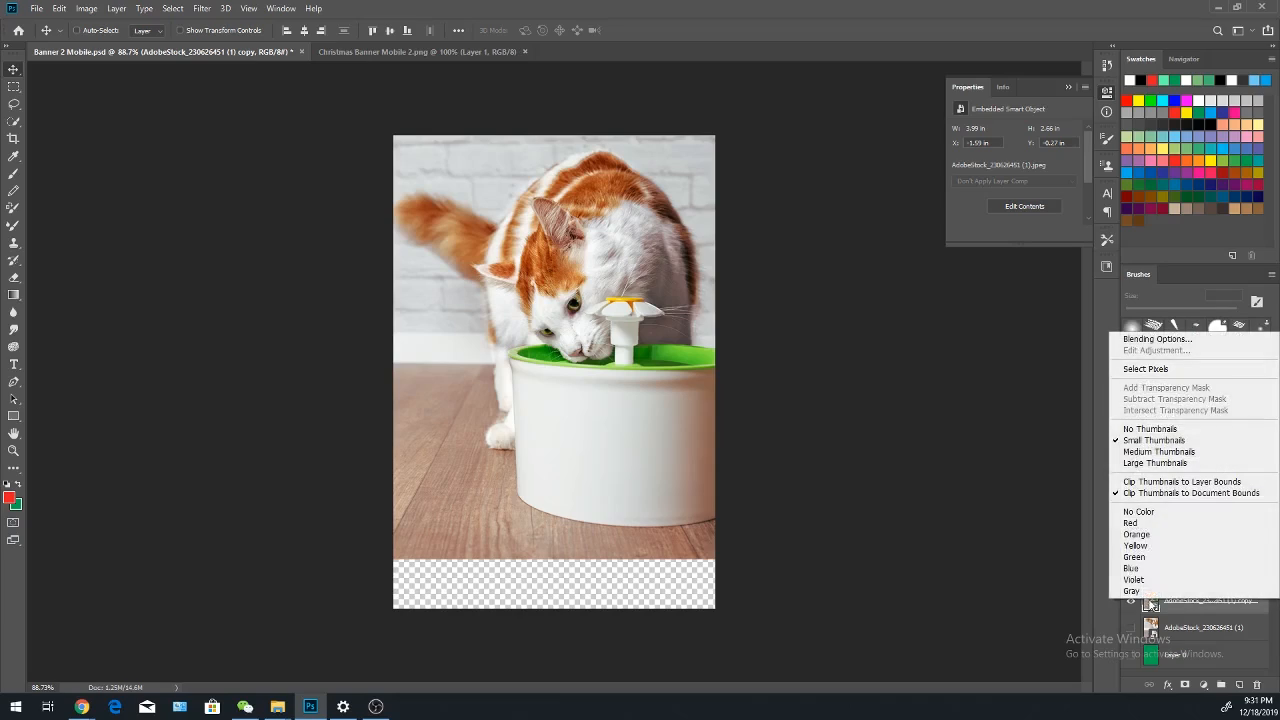
left_click(980, 588)
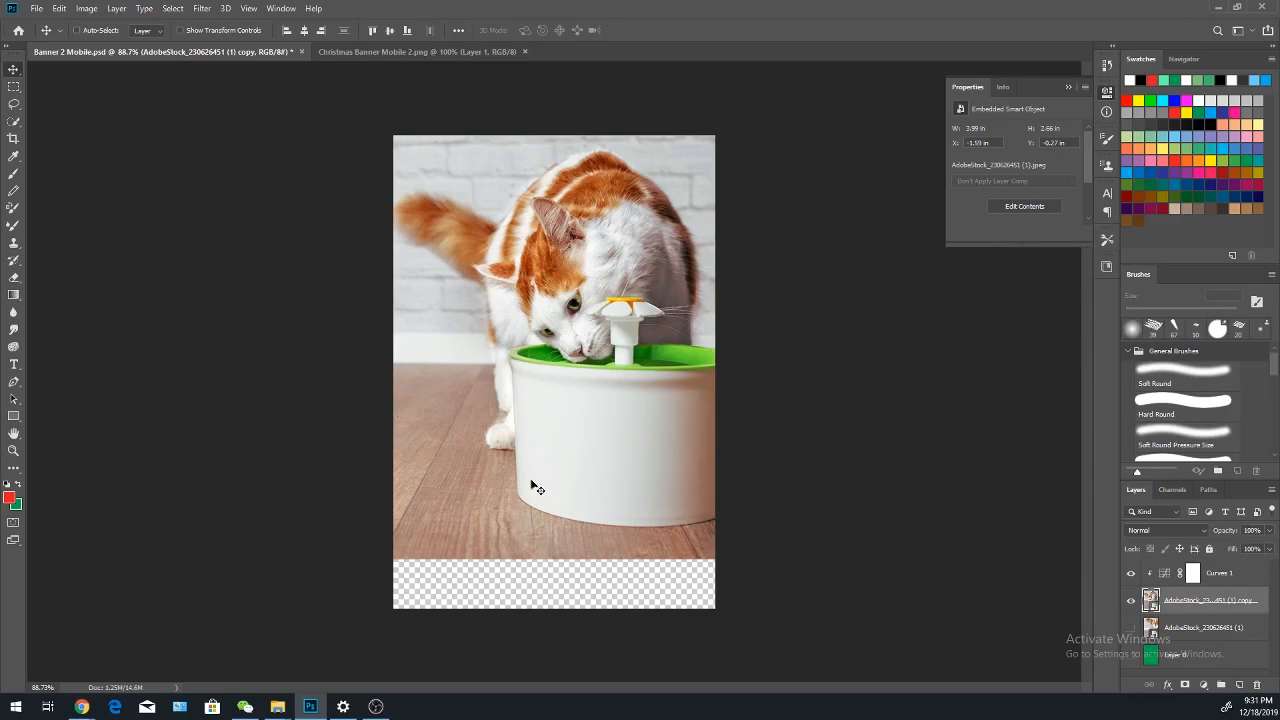
- Rasterize the copied AdobeStock photo layer from a smart object into a pixel layer
left_click(13, 86)
right_click(1151, 601)
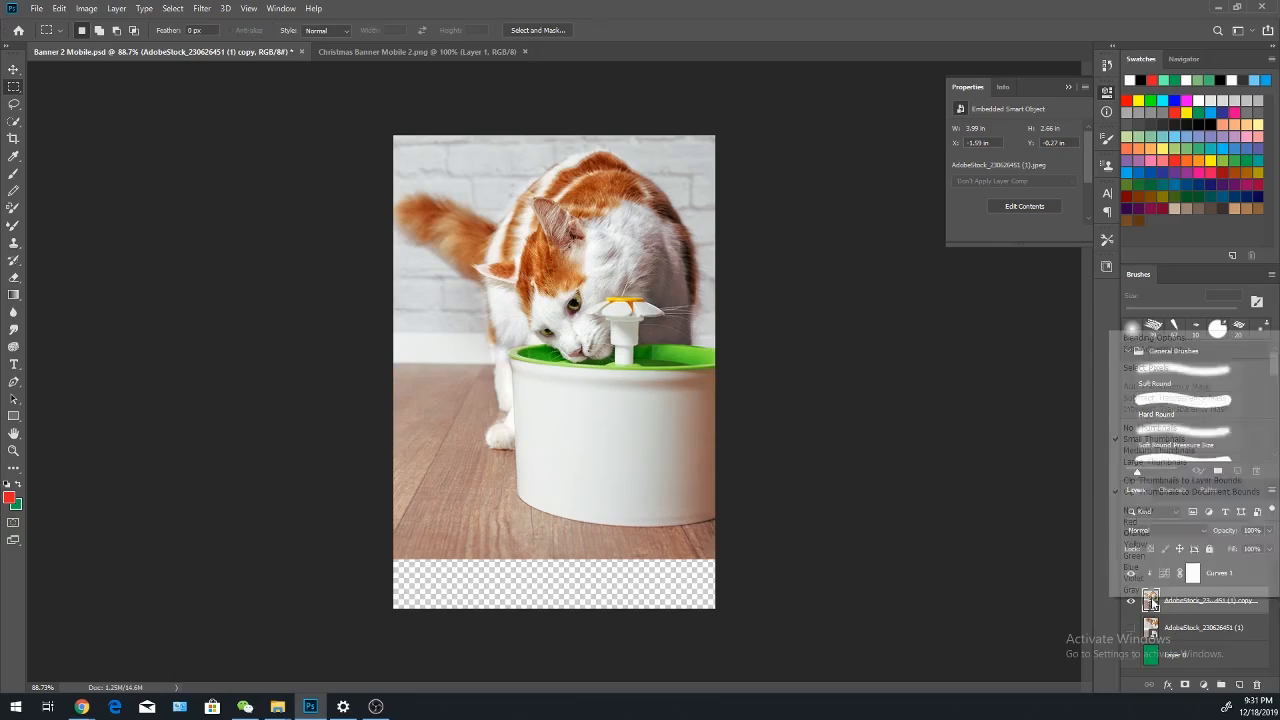
left_click(1200, 607)
right_click(1201, 607)
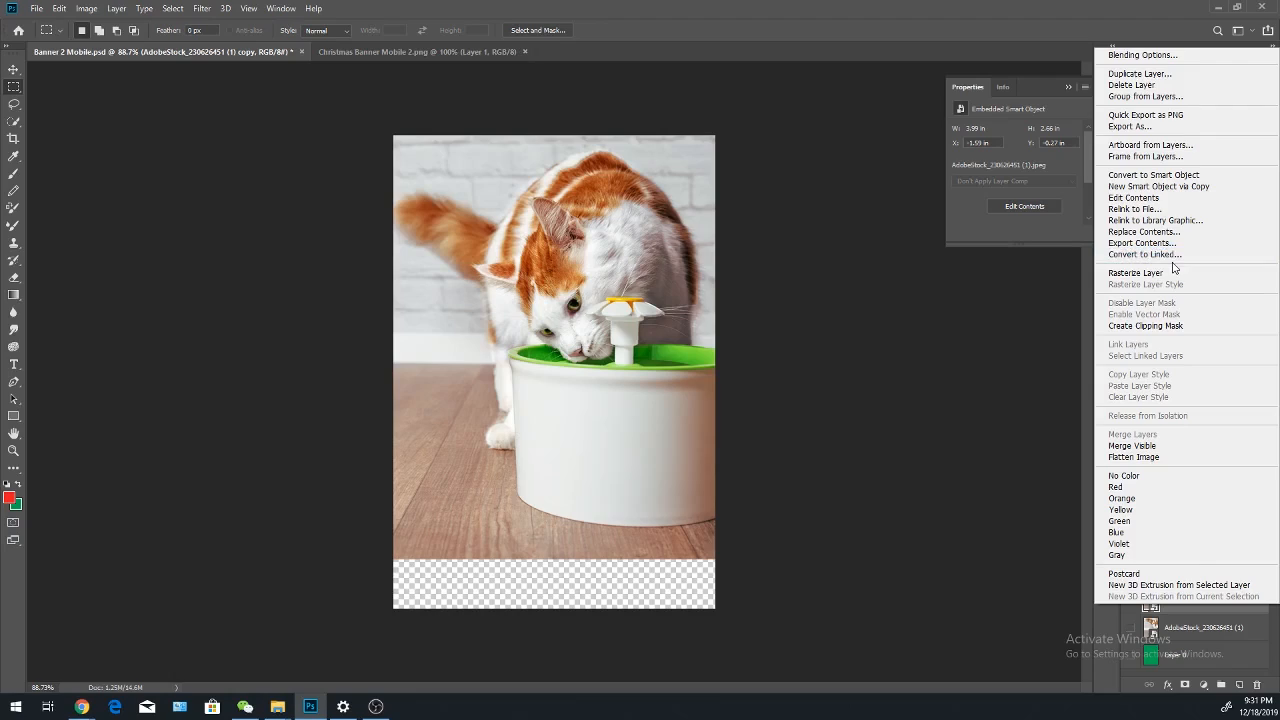
left_click(1142, 277)
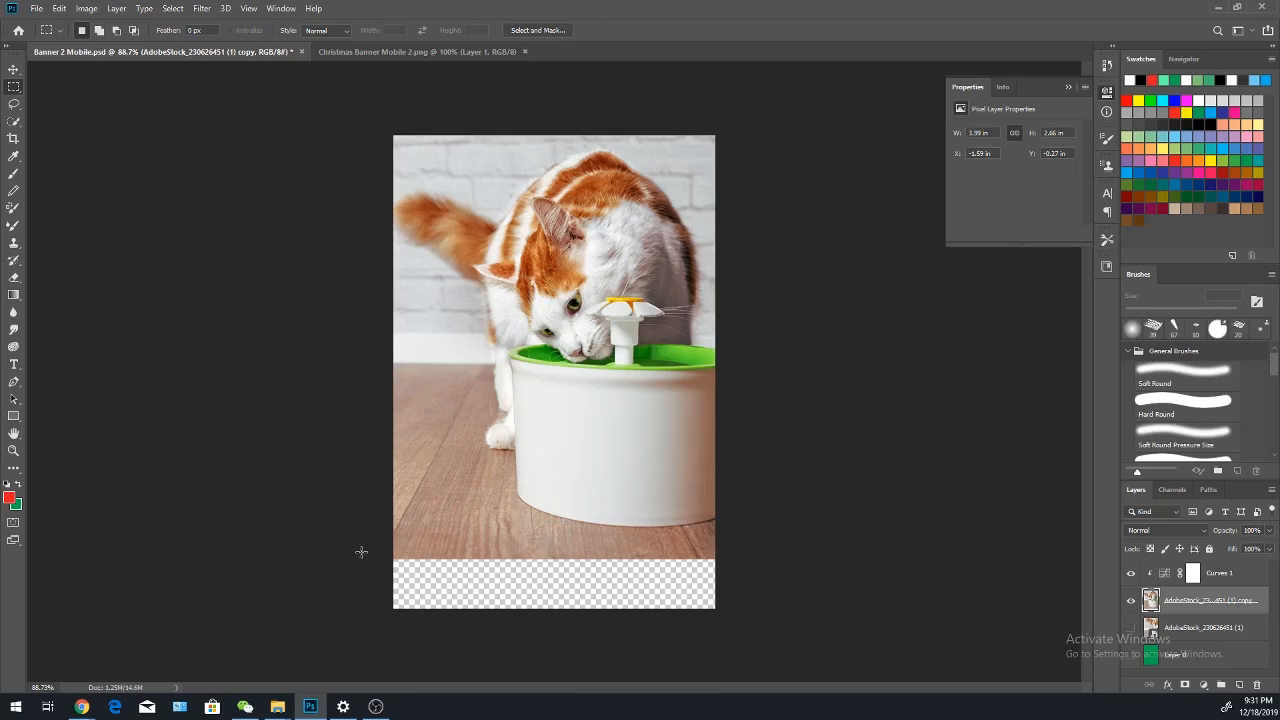
- Marquee-select the transparent strip below the photo with a sliver of floor, and fill it using Content-Aware at 100% opacity with Color Adaptation
left_click_drag(369, 554, 250, 396)
key("Return")
left_click_drag(361, 549, 789, 623)
right_click(491, 583)
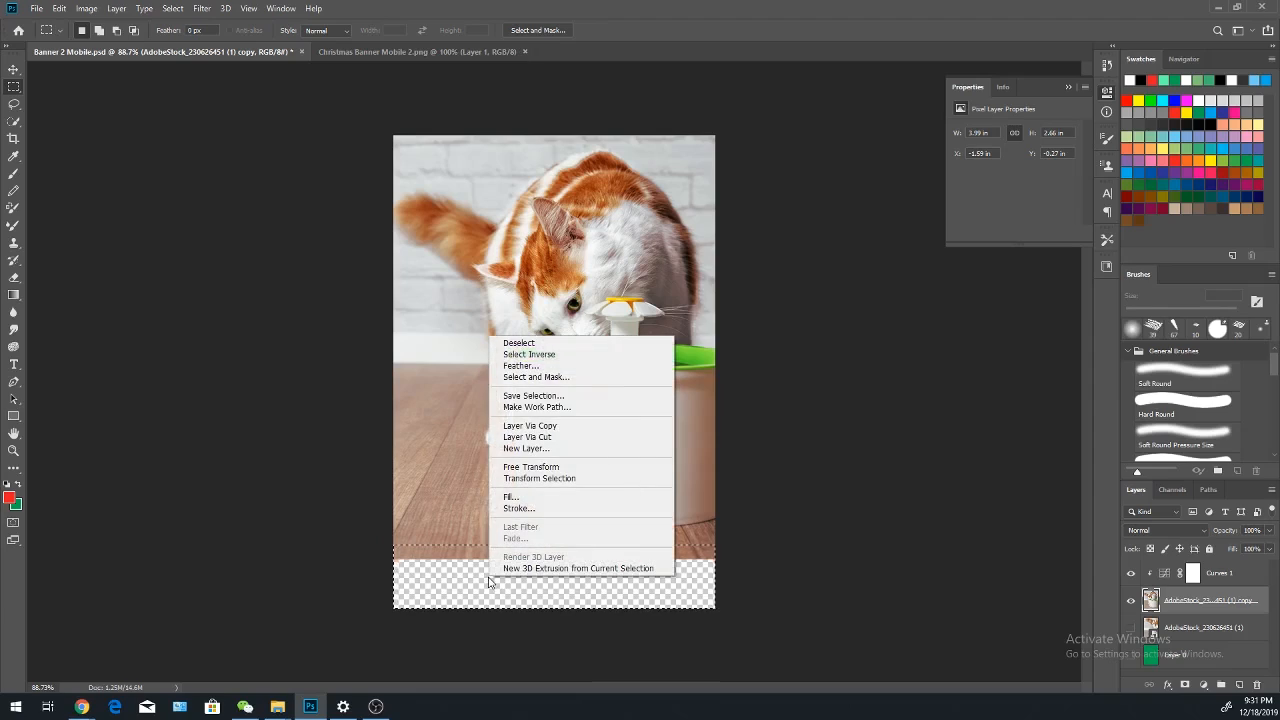
left_click(526, 502)
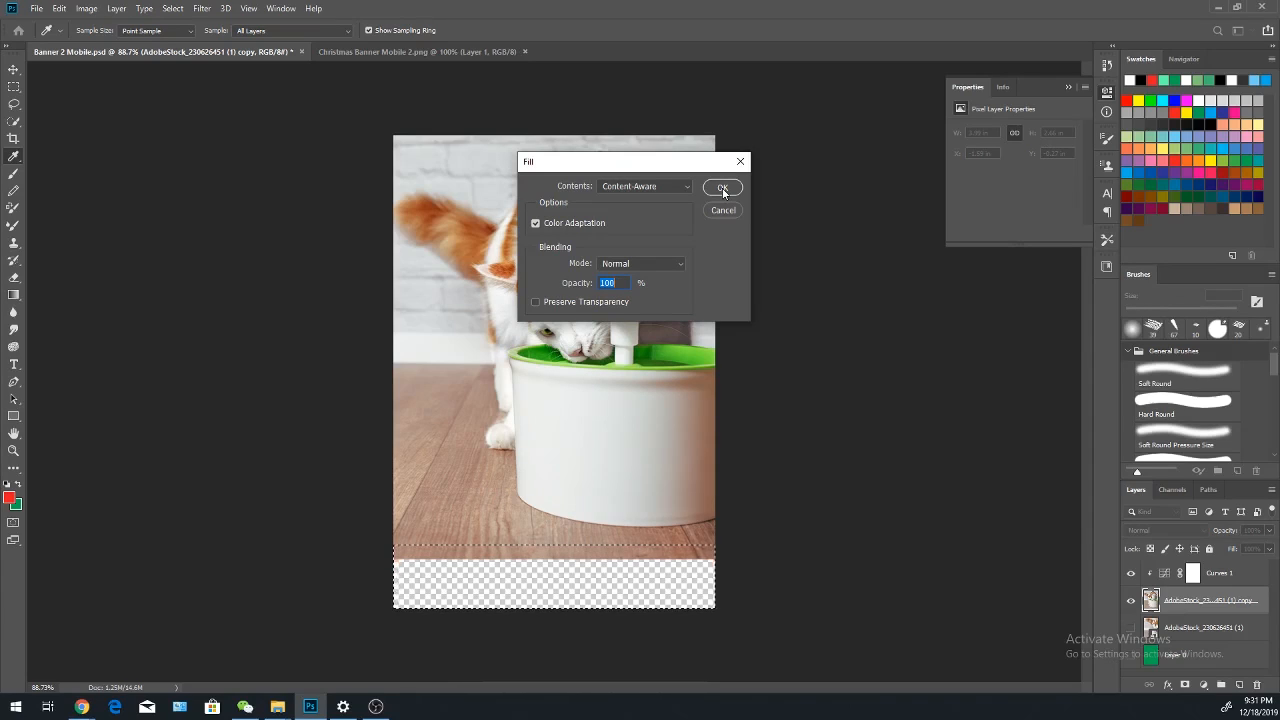
left_click(645, 189)
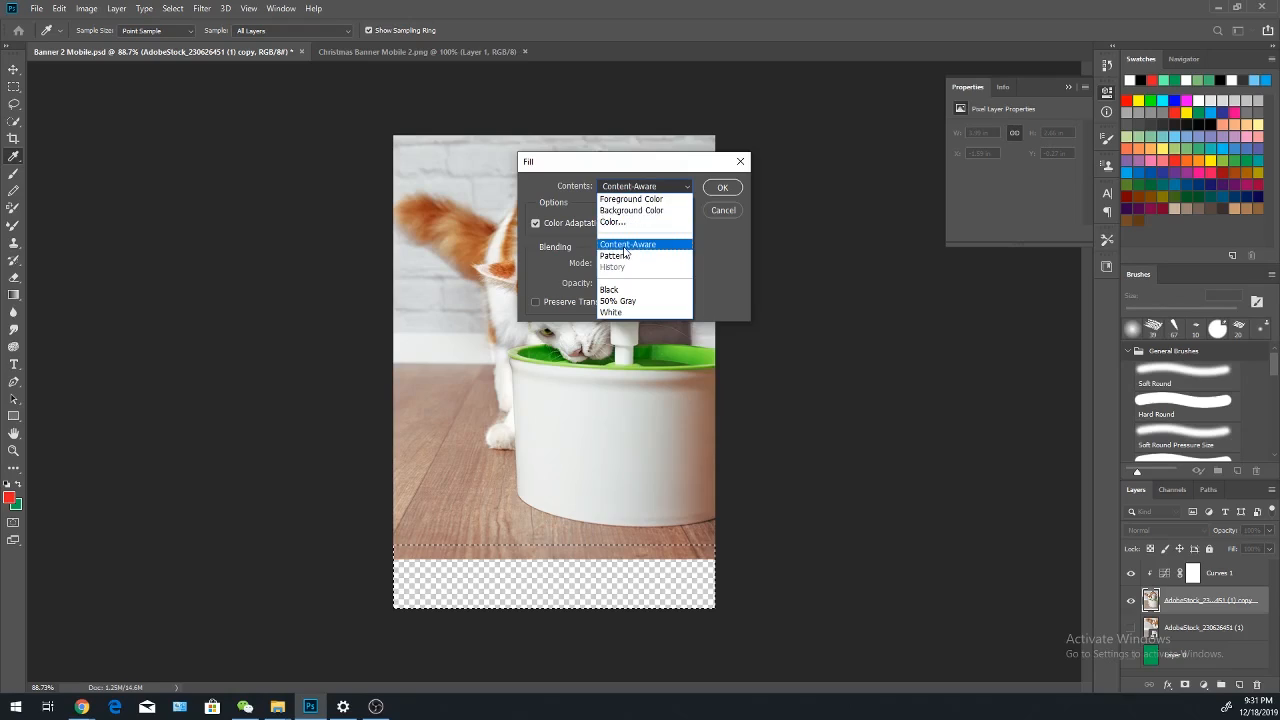
left_click(627, 245)
left_click(624, 187)
left_click(645, 187)
left_click(645, 187)
left_click(641, 244)
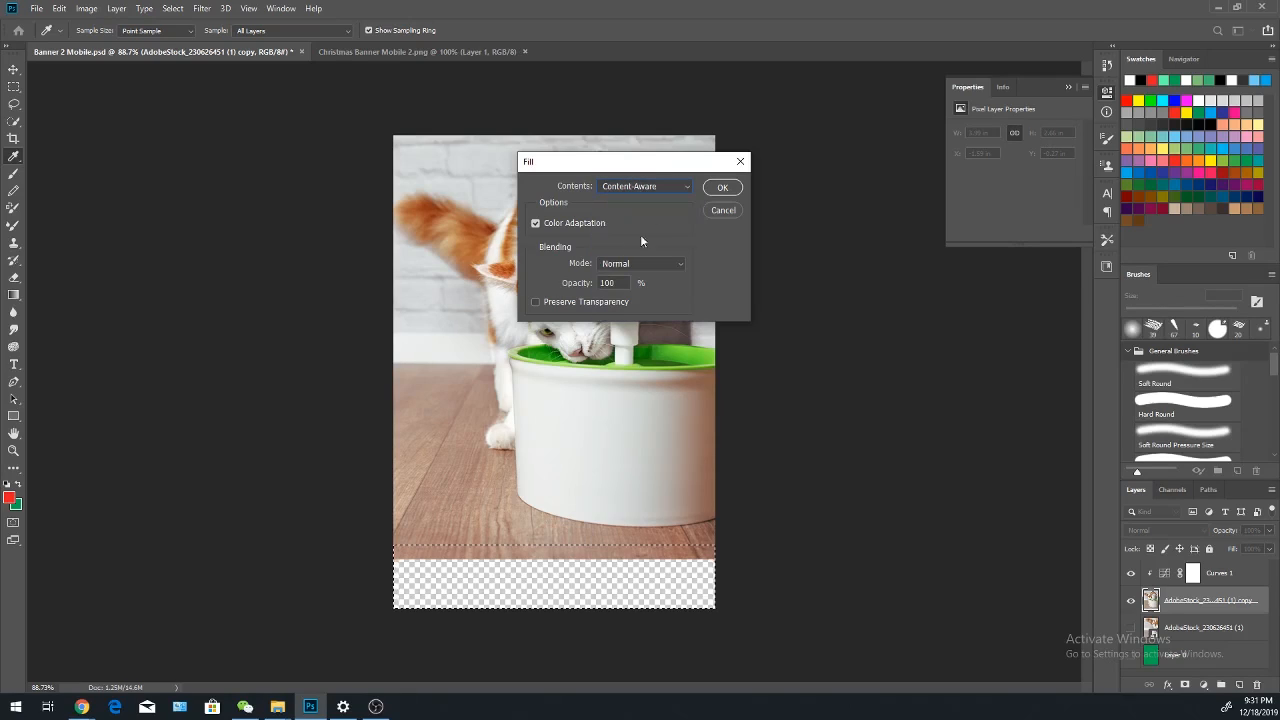
left_click(721, 187)
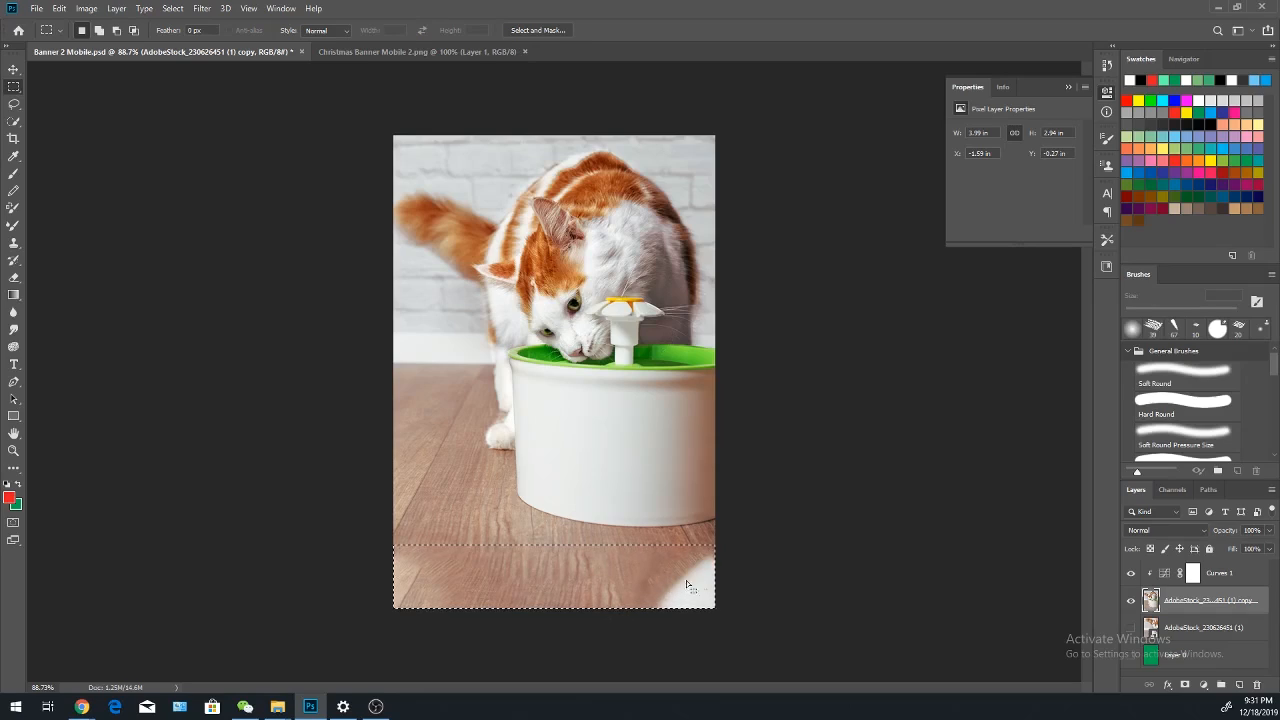
- Refill the white patch in the canvas's lower-right corner with a Content-Aware fill and clear the selection
left_click(759, 580)
left_click_drag(748, 546, 591, 609)
right_click(670, 585)
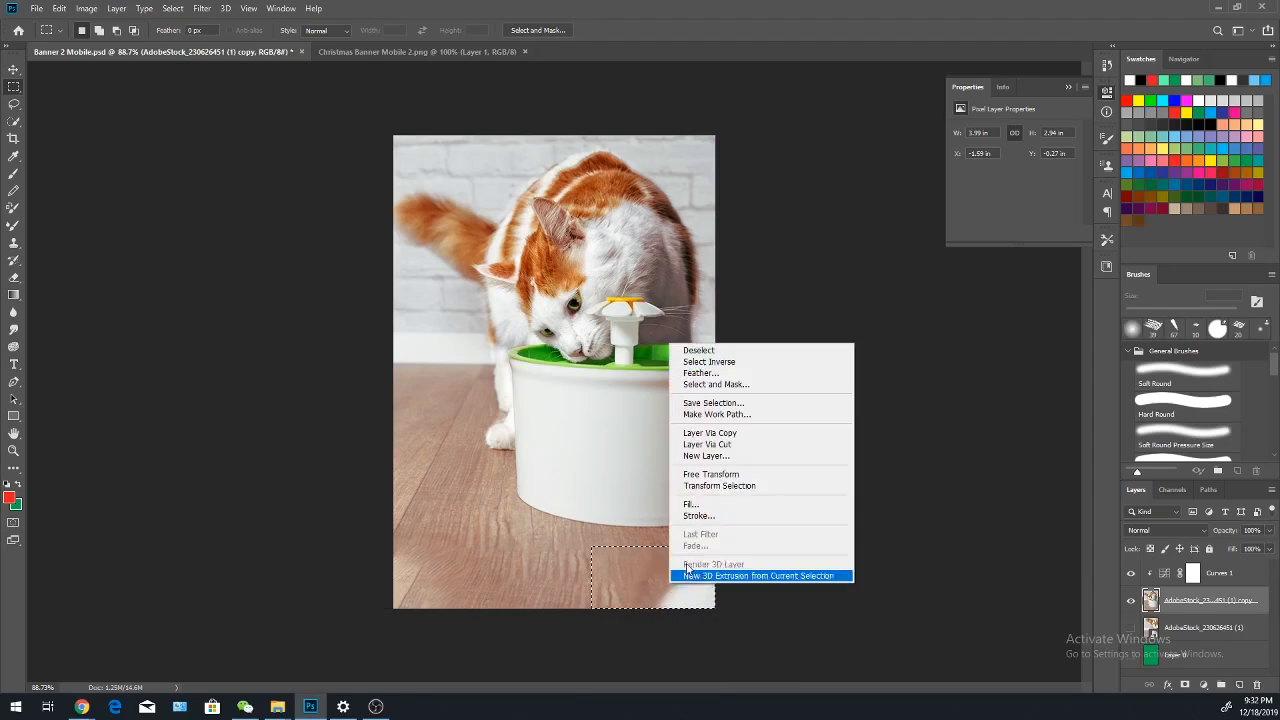
left_click(692, 503)
left_click(717, 186)
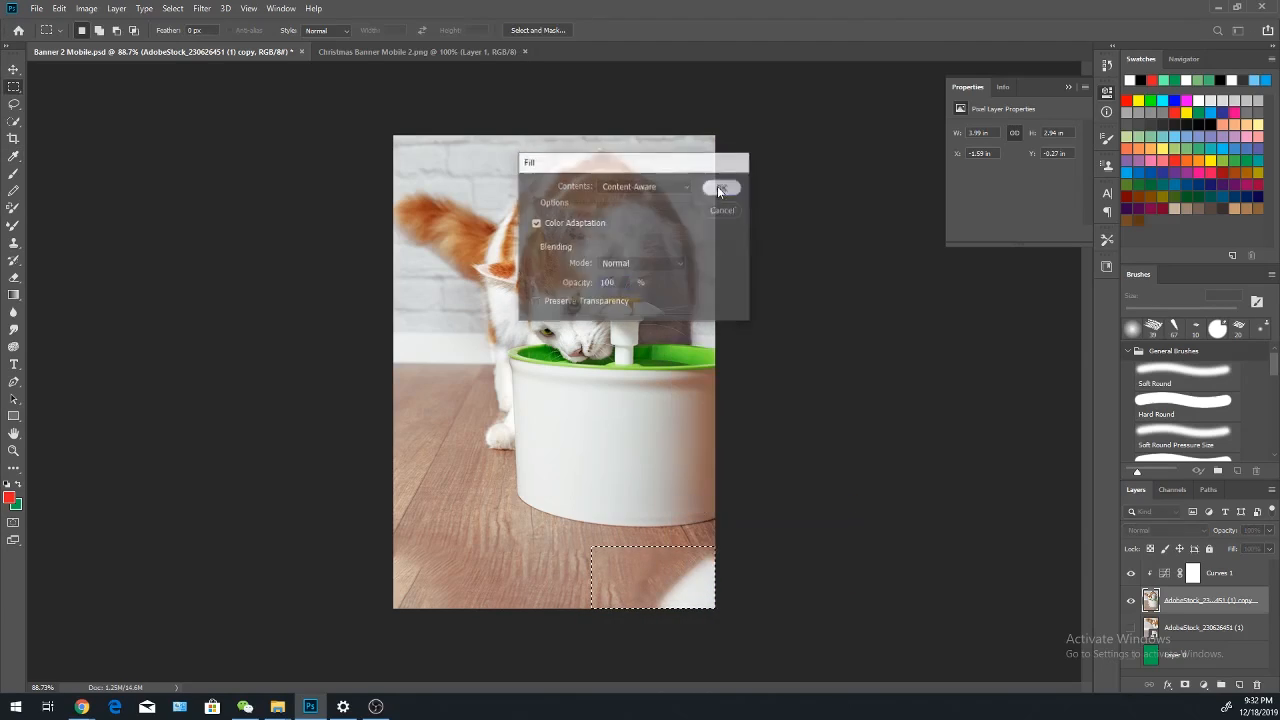
left_click(749, 630)
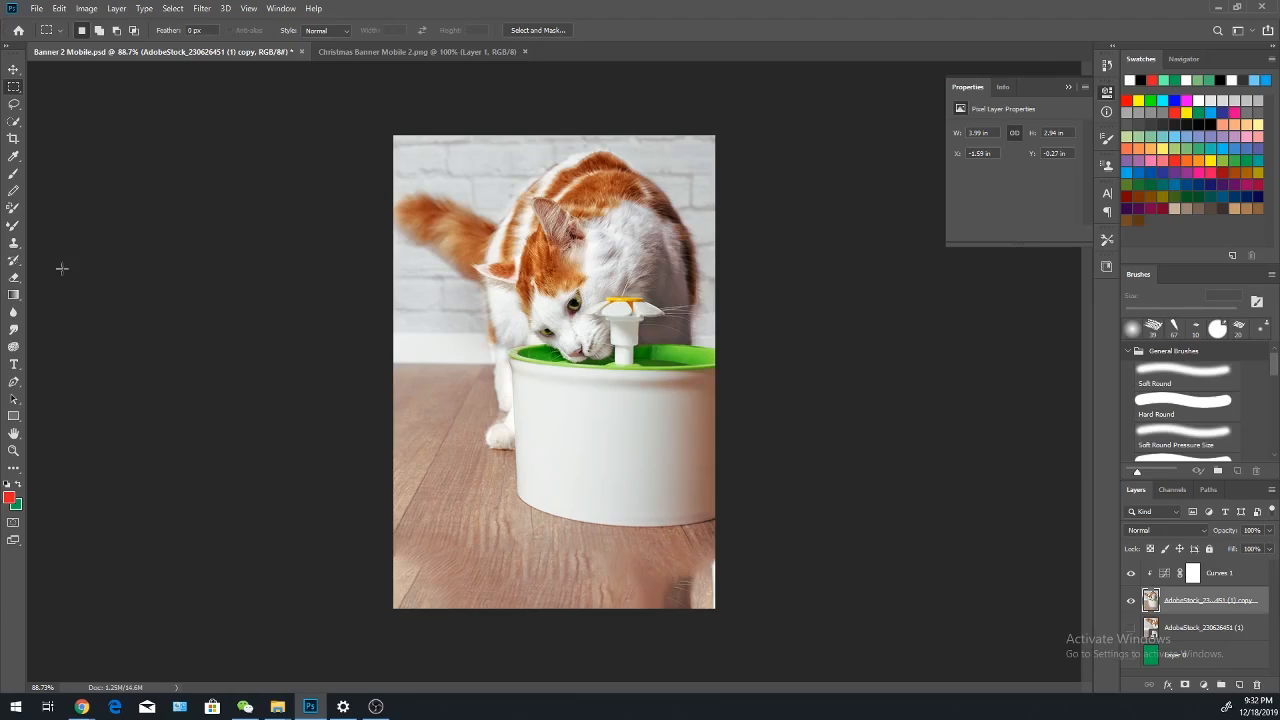
- Clone clean wood floor texture over the leftover artifacts in the photo's lower-right corner with the Clone Stamp at 35 px
left_click(13, 242)
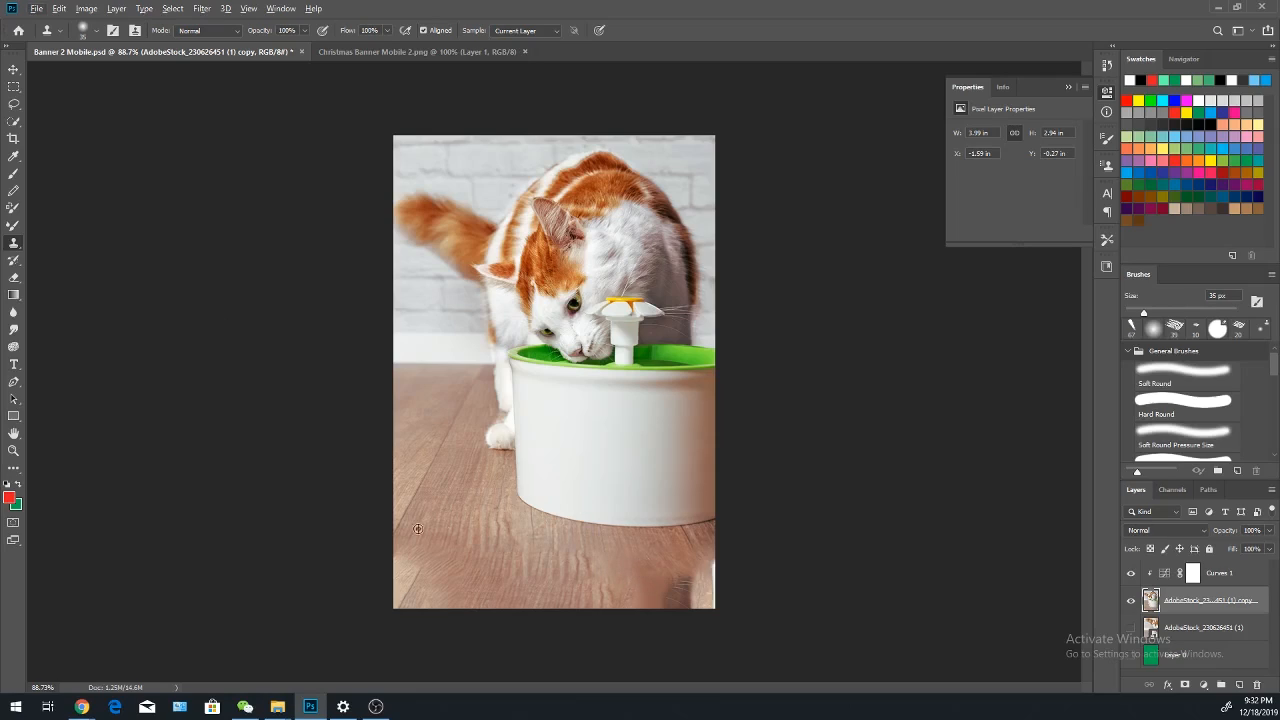
left_click(583, 570, "alt")
left_click_drag(708, 568, 710, 612)
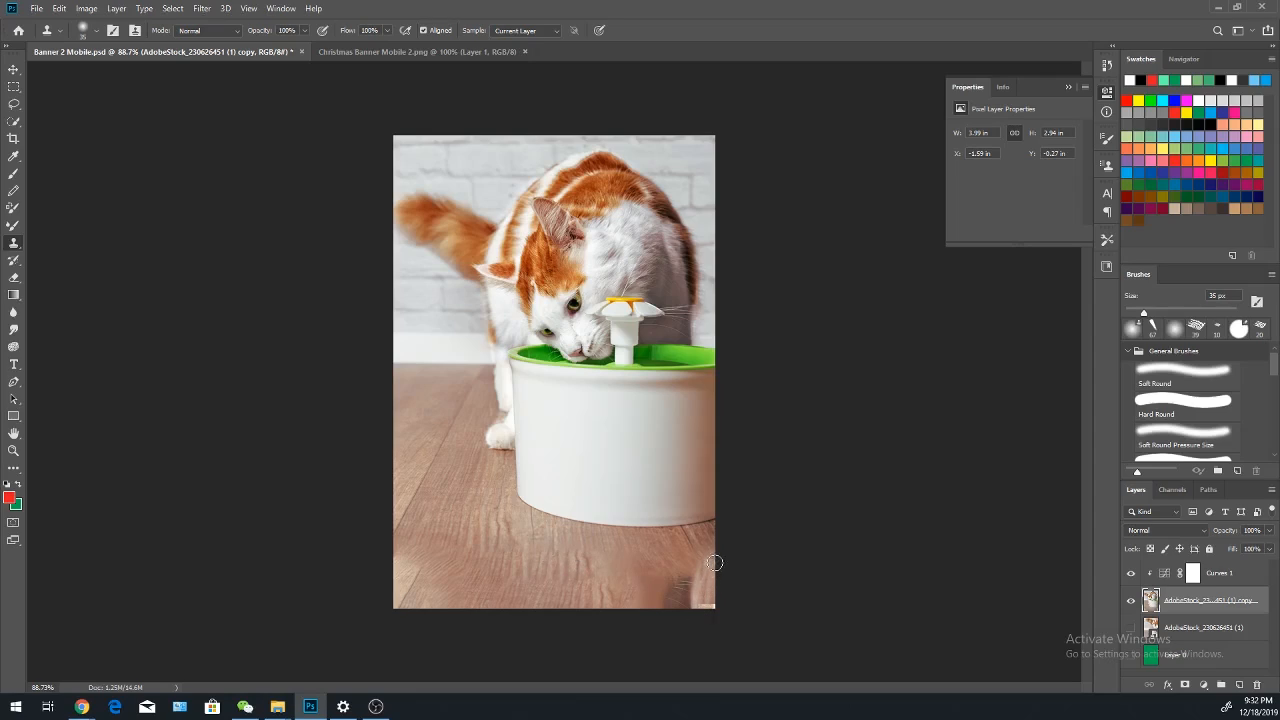
mouse_move(712, 592)
left_mouse_down()
mouse_move(679, 614)
mouse_move(684, 582)
mouse_move(646, 614)
mouse_move(648, 588)
mouse_move(616, 605)
mouse_move(613, 591)
mouse_move(595, 595)
mouse_move(694, 597)
mouse_move(650, 581)
left_mouse_up()
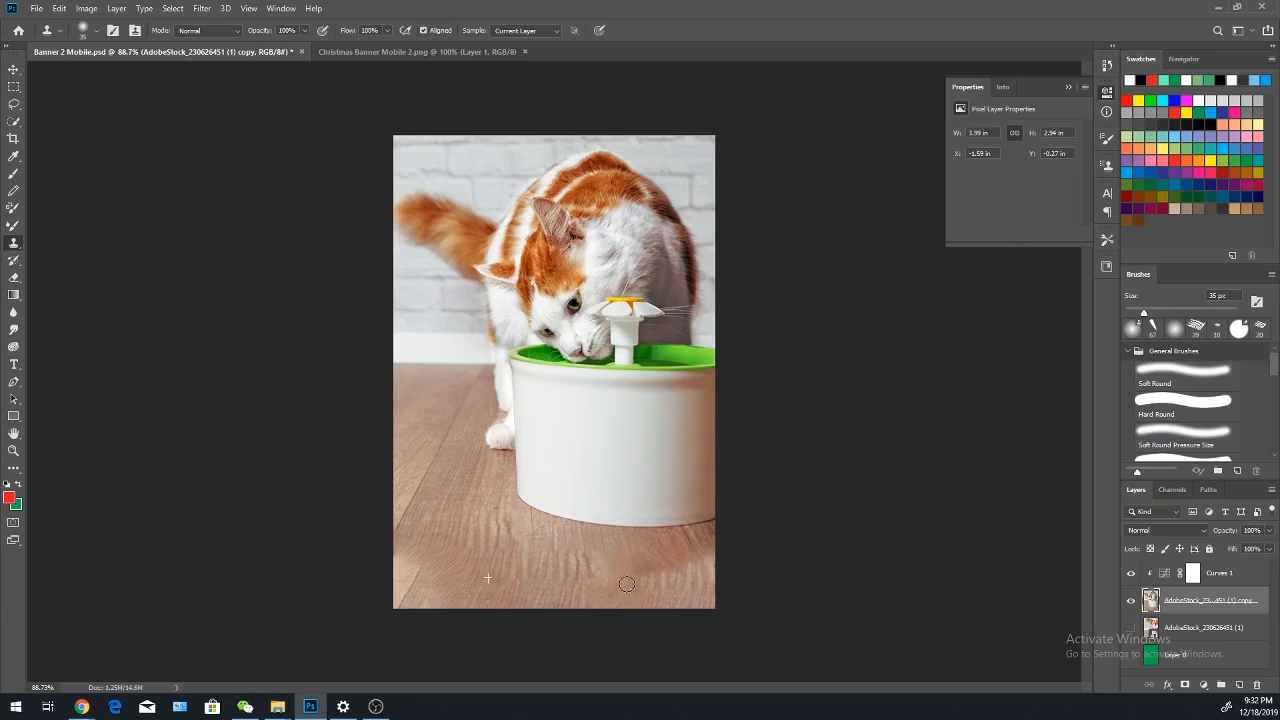
scroll(623, 606, "down", 2)
scroll(448, 512, "up", 2)
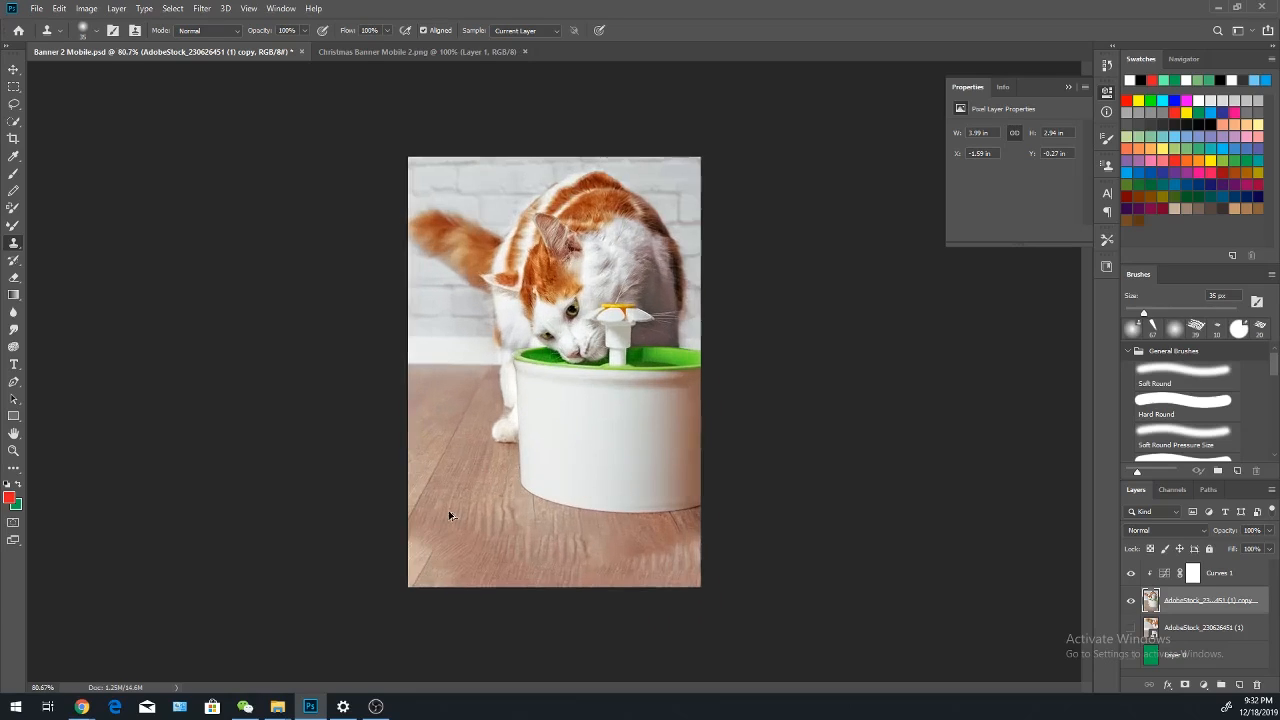
scroll(454, 520, "down", 2)
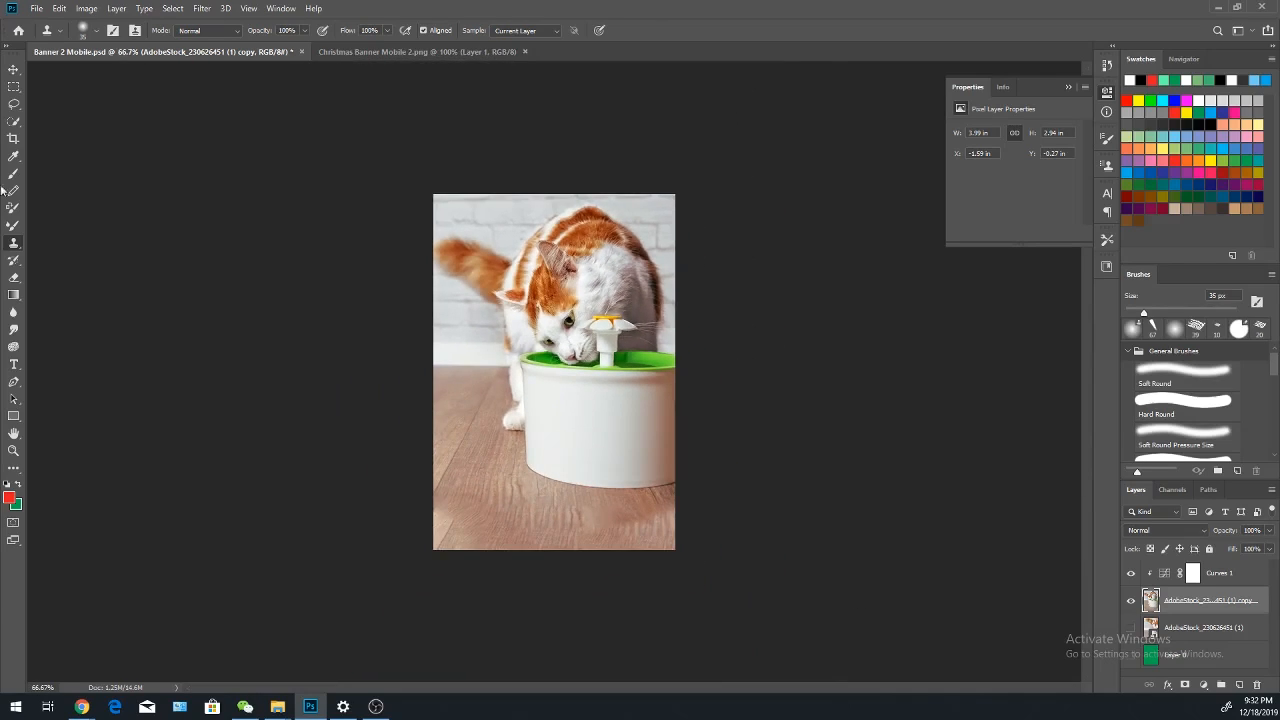
- Marquee-select the full-width strip of floor along the photo's lower edge and copy it to a new layer
left_click(14, 86)
left_click_drag(714, 502, 352, 550)
left_click(758, 547)
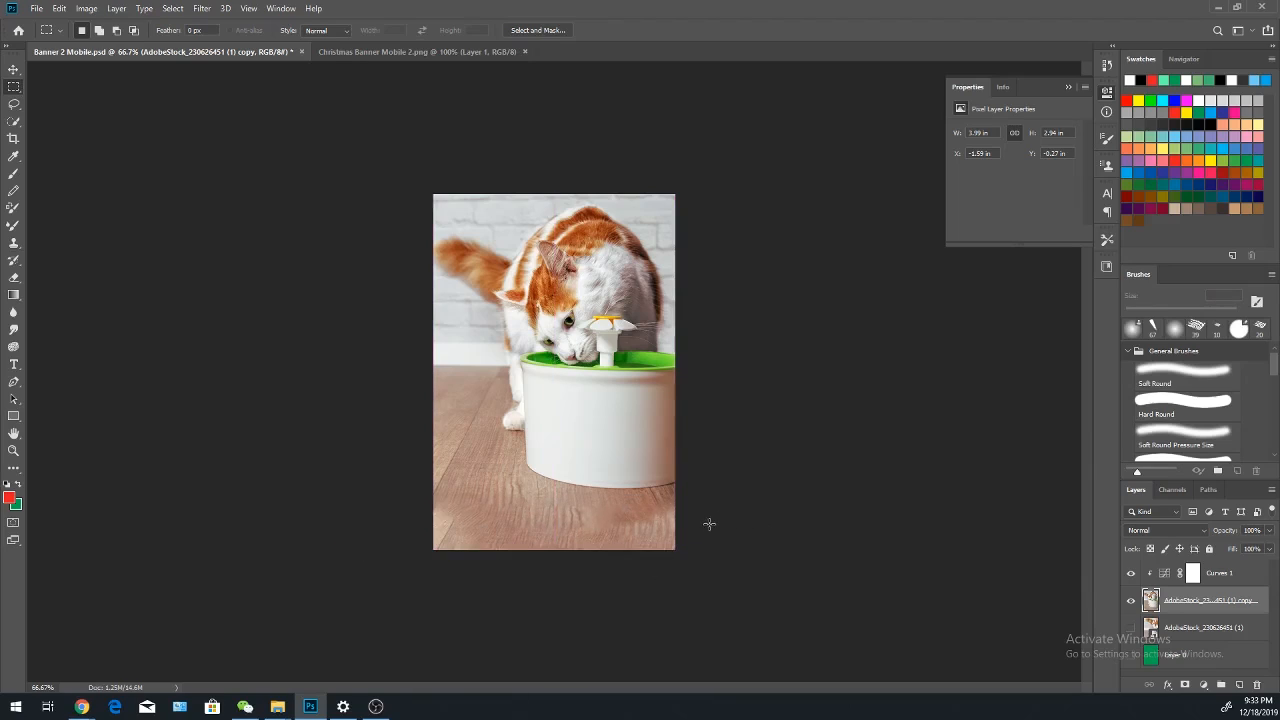
left_click_drag(688, 508, 357, 545)
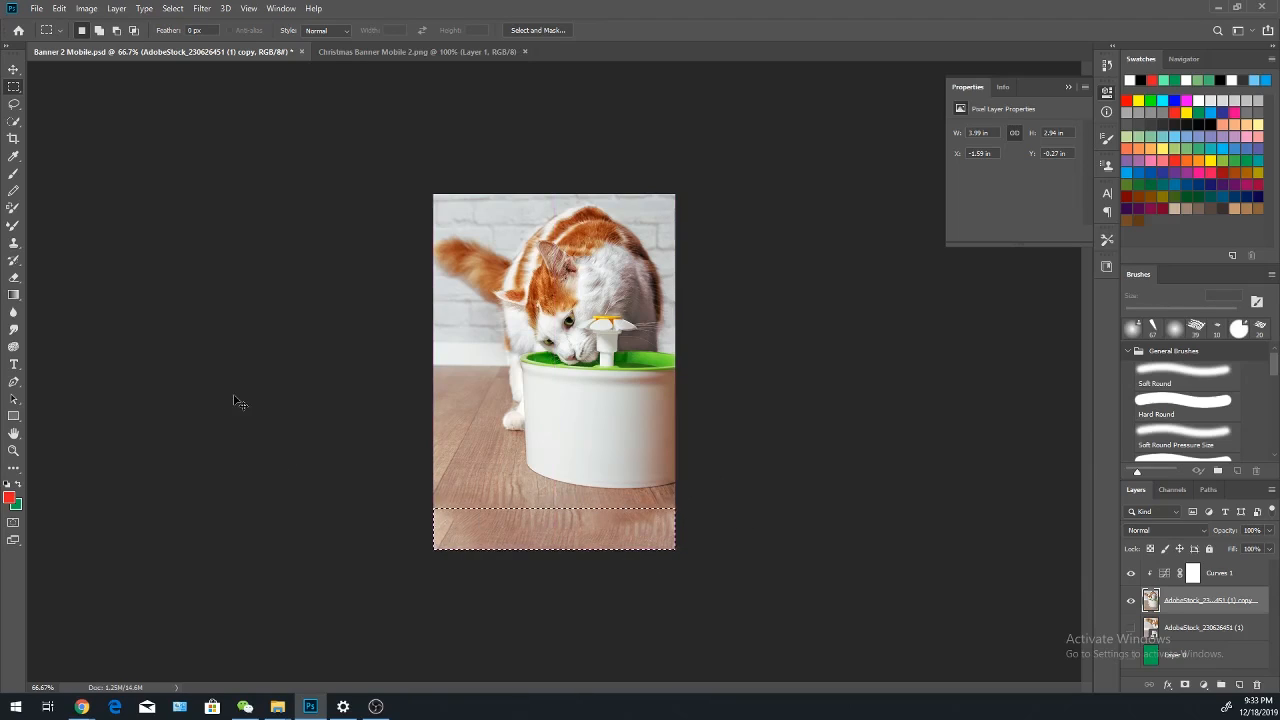
key("ctrl+j")
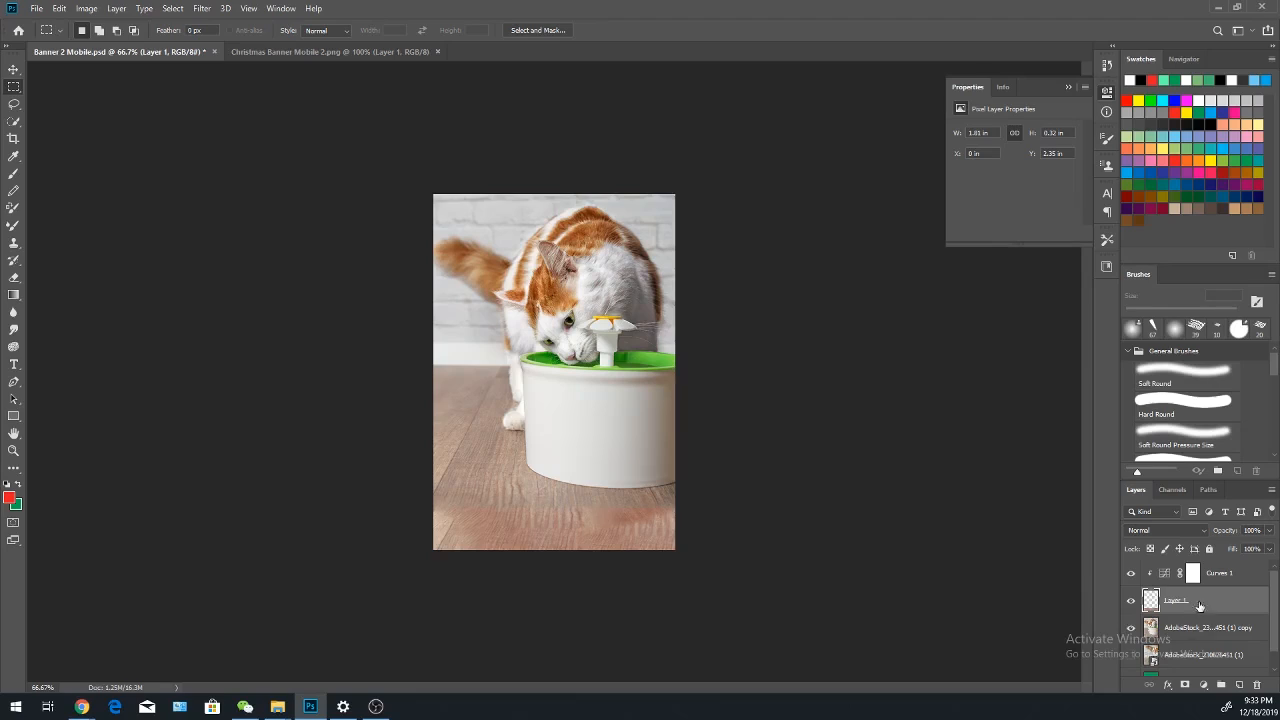
- Place the floor strip layer above Curves 1, clip Curves 1 to the photo copy, and reselect the strip layer
left_click_drag(1199, 601, 1211, 563)
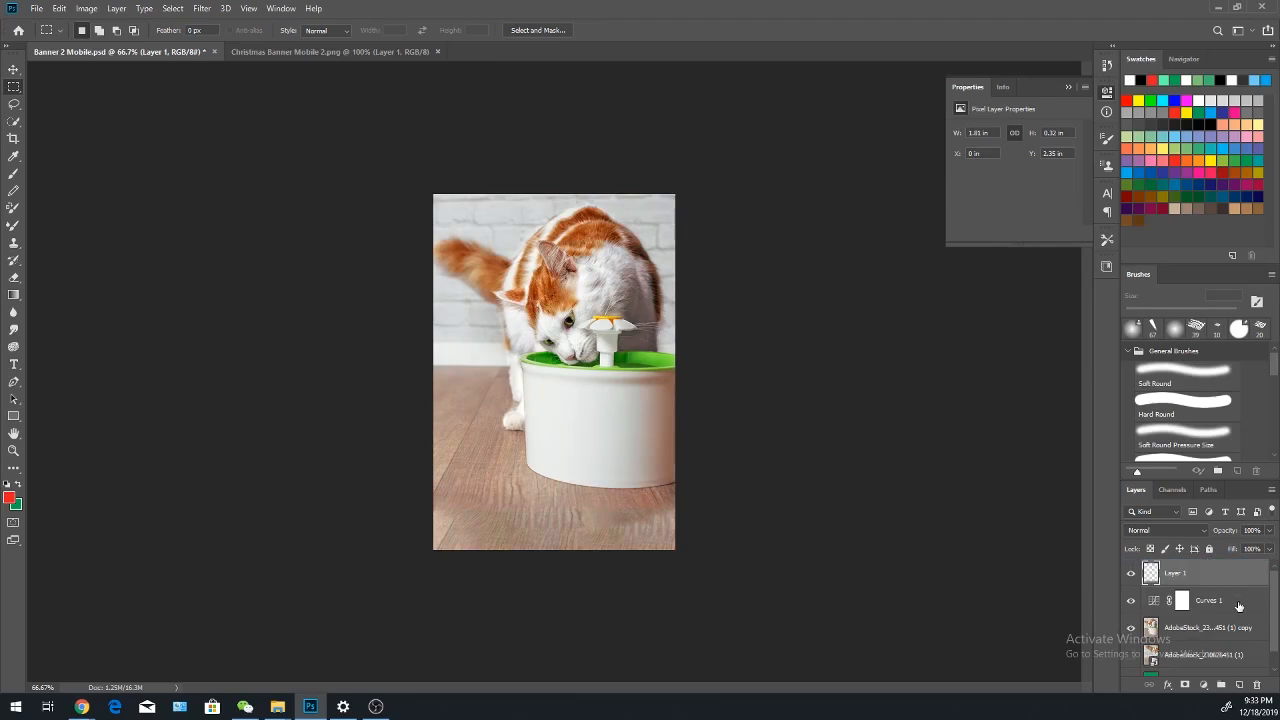
left_click(1230, 600)
left_click(995, 237)
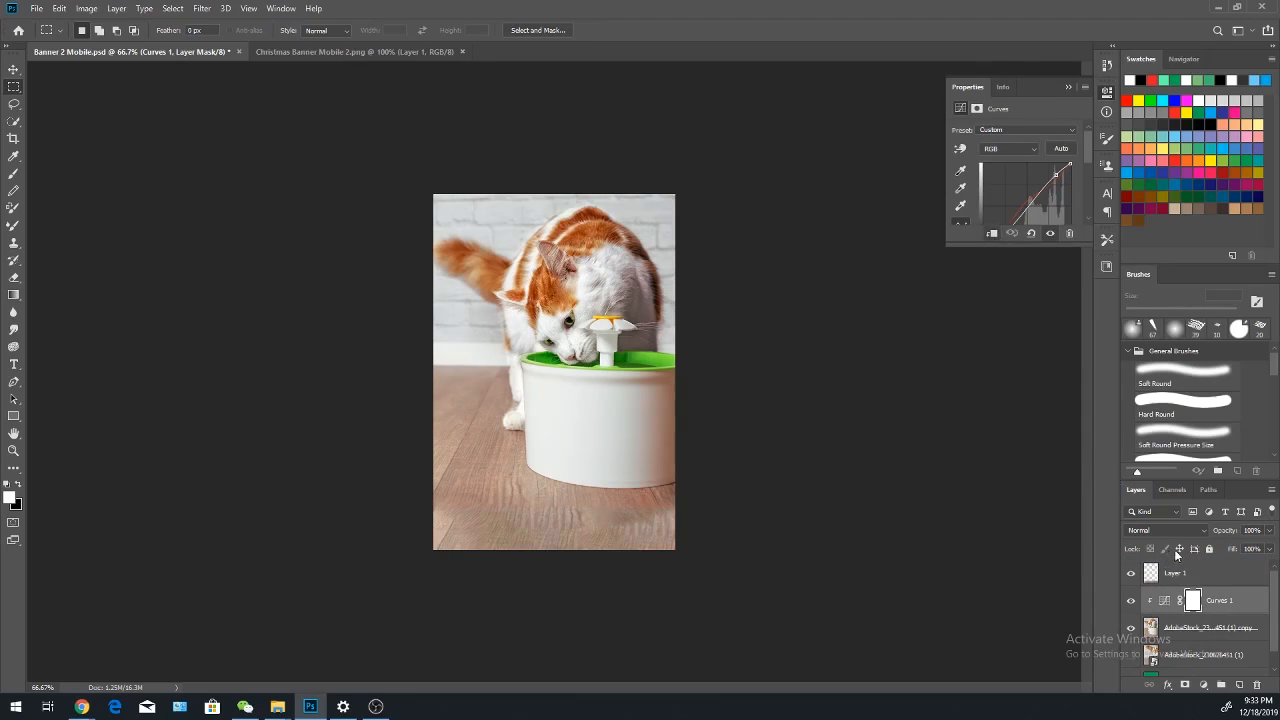
left_click(1199, 577)
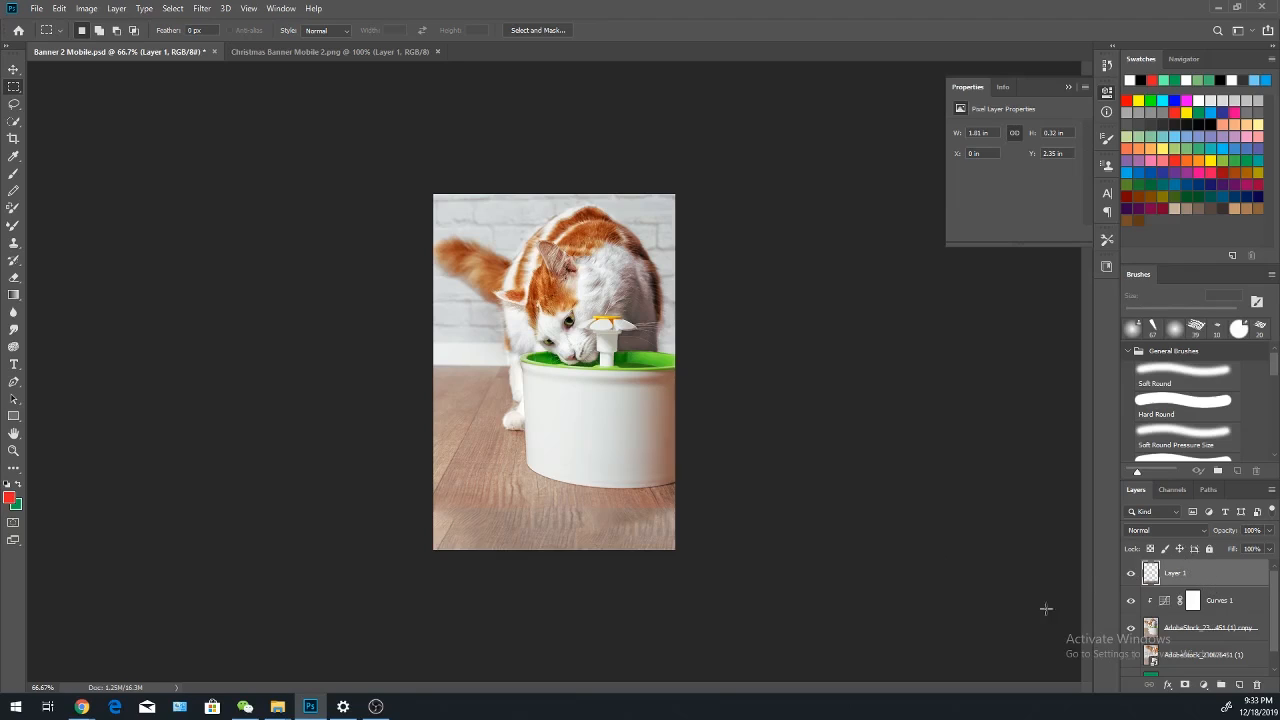
- Apply a Gaussian Blur with a 5.0 pixel radius to the floor strip layer
left_click(201, 9)
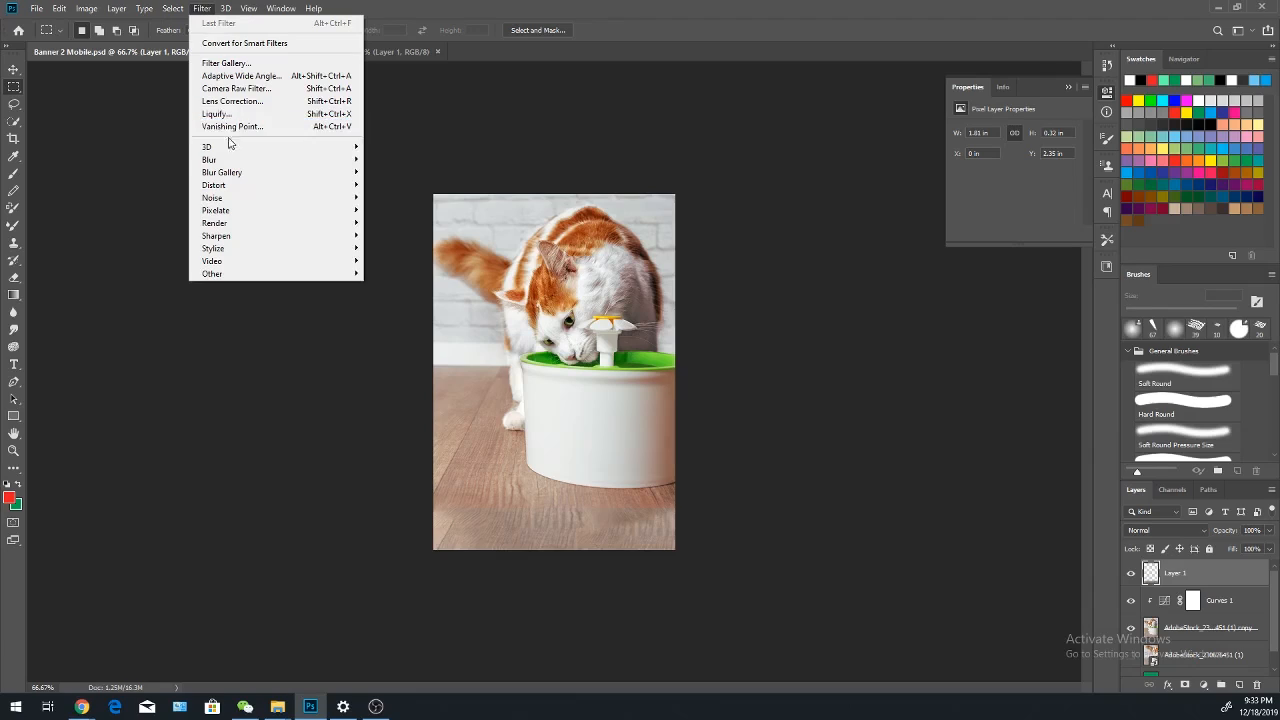
mouse_move(209, 160)
left_click(410, 210)
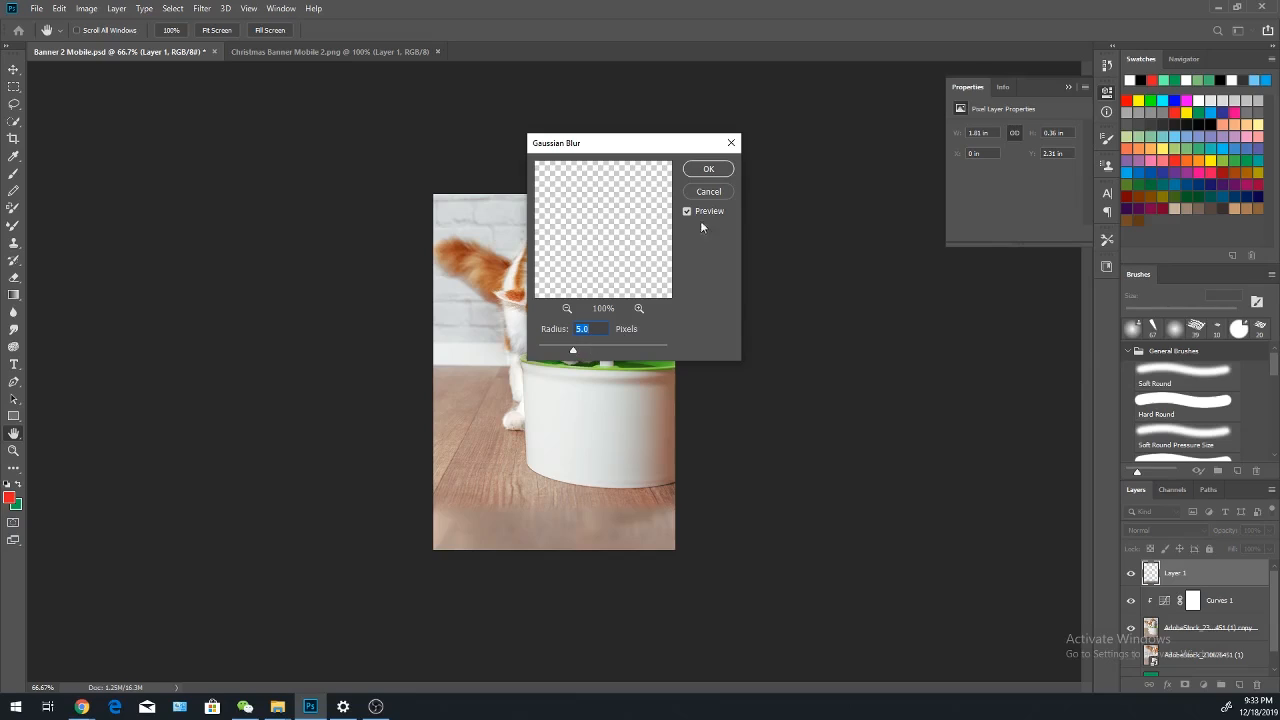
left_click(708, 169)
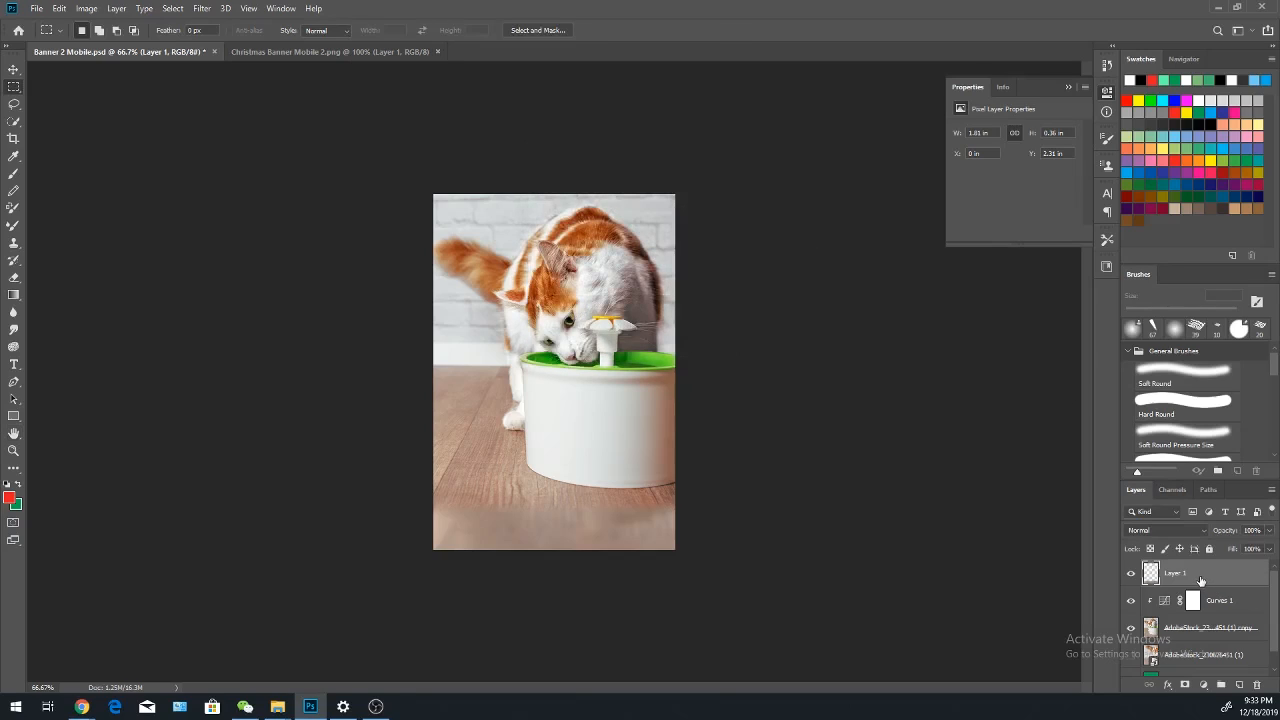
- Move the blurred floor strip layer beneath Curves 1 and release its clipping mask
left_click_drag(1200, 581, 1205, 610)
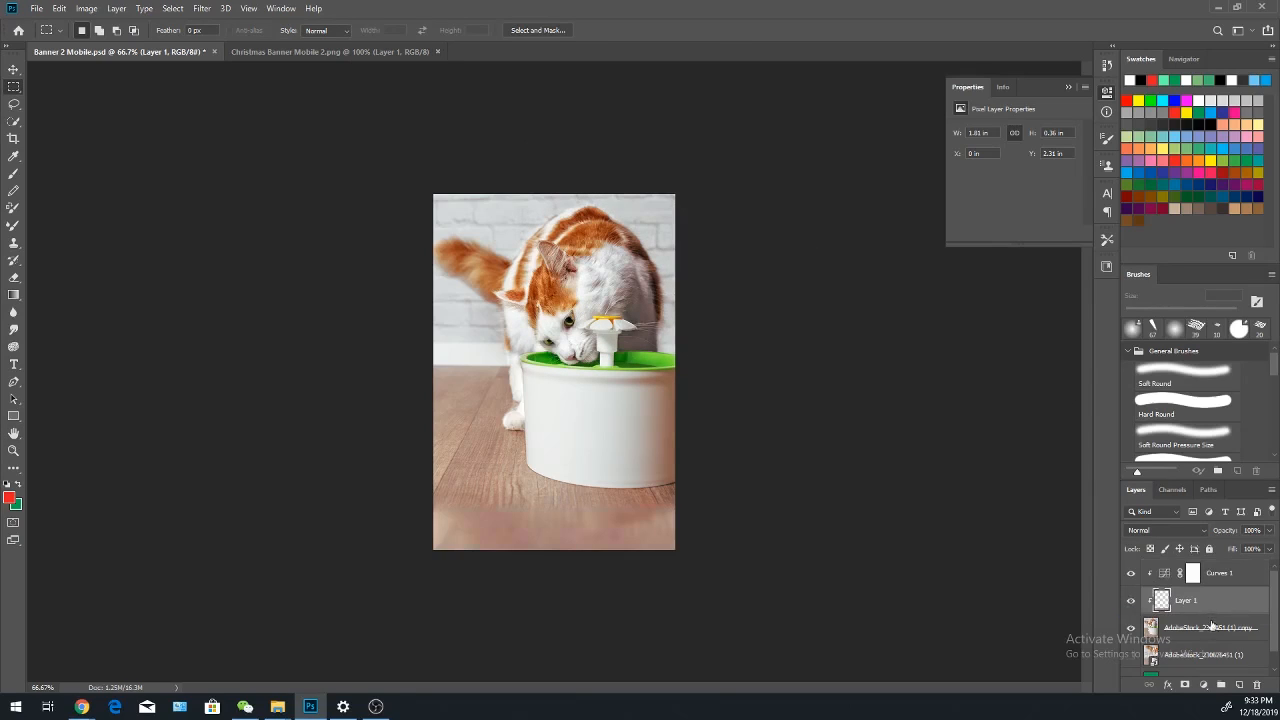
right_click(1213, 601)
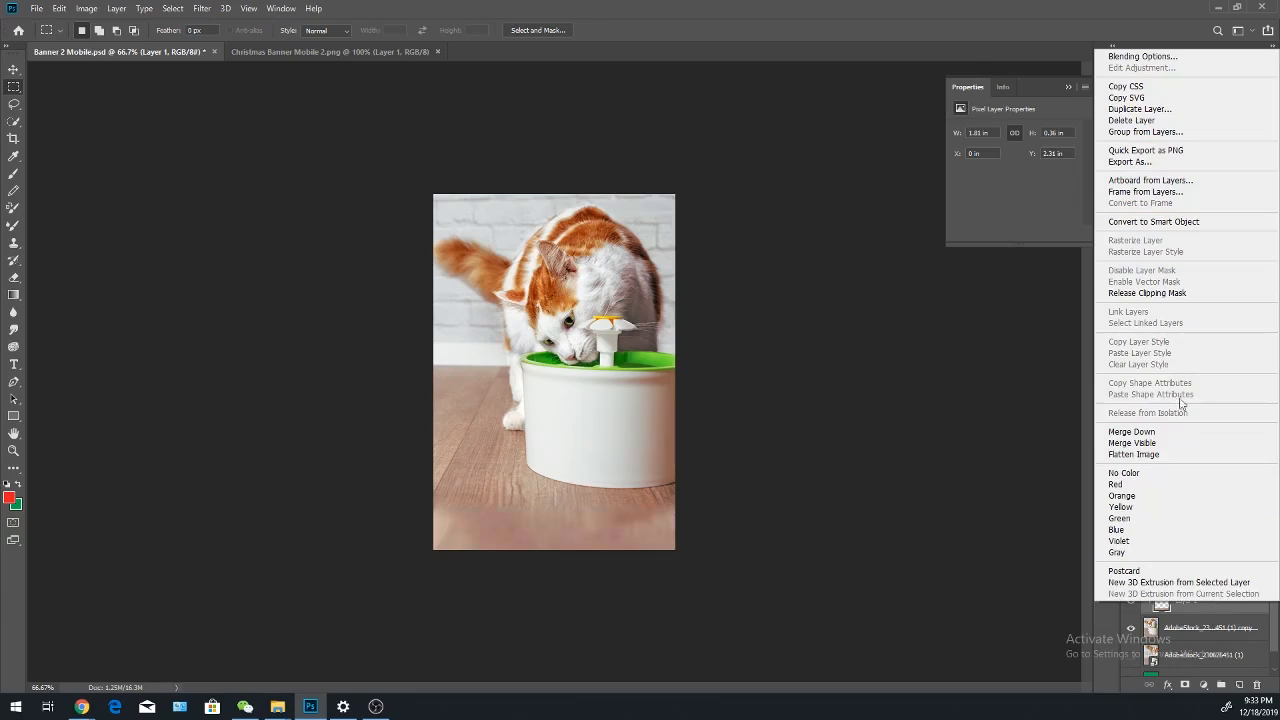
left_click(1176, 296)
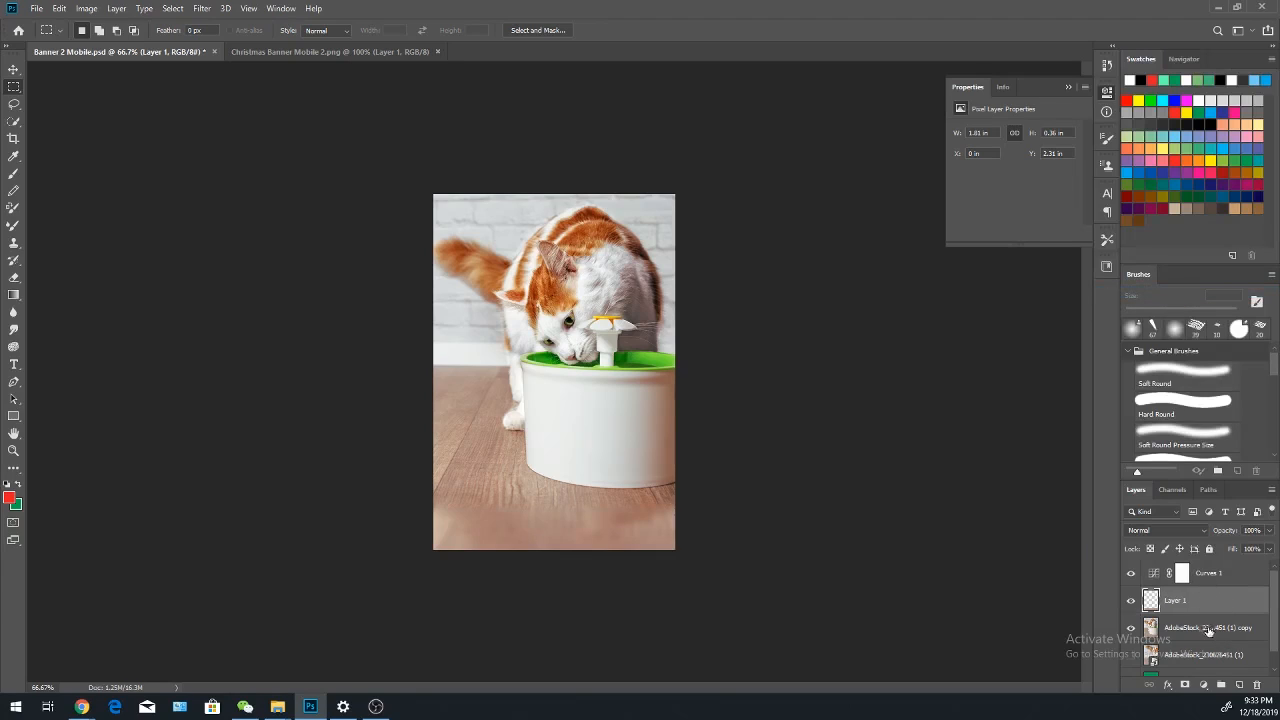
- Compare the image with Curves 1 hidden and shown, and with the blurred strip layer above and below Curves 1
left_click(1133, 576)
left_click(1133, 576)
left_click(1133, 576)
left_click(1133, 576)
left_click_drag(1241, 609, 1229, 566)
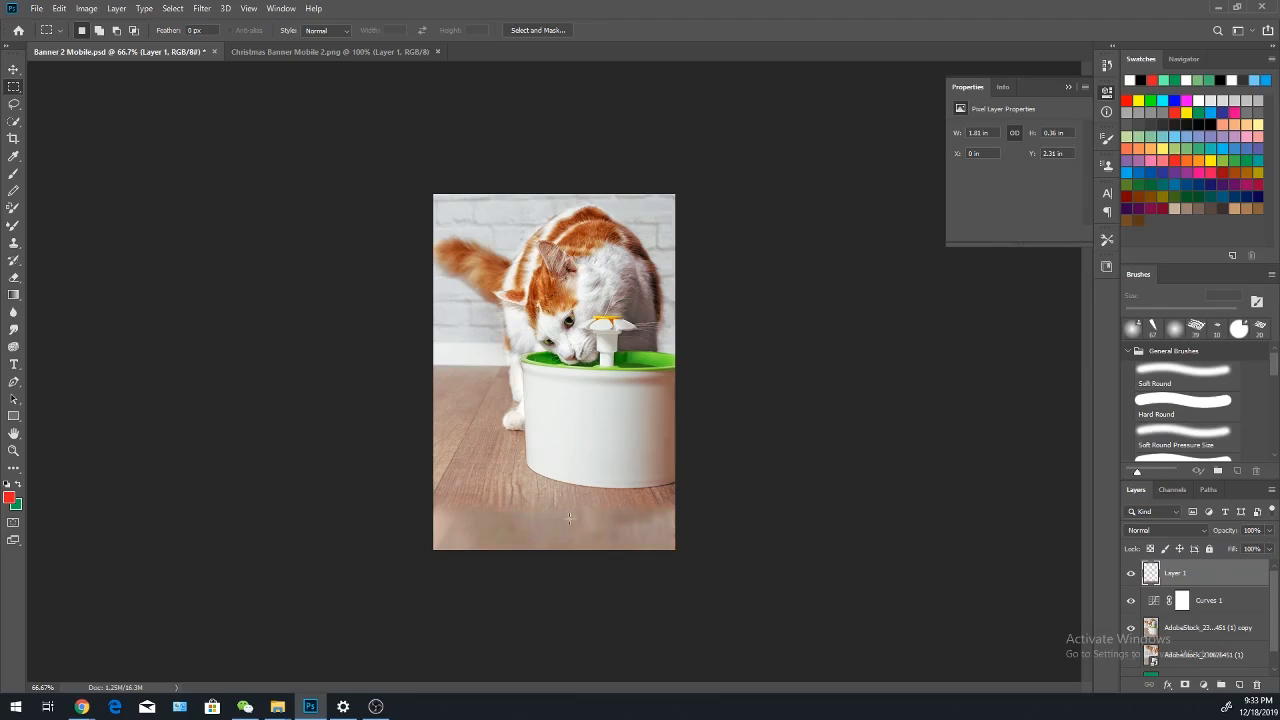
left_click_drag(1185, 580, 1205, 612)
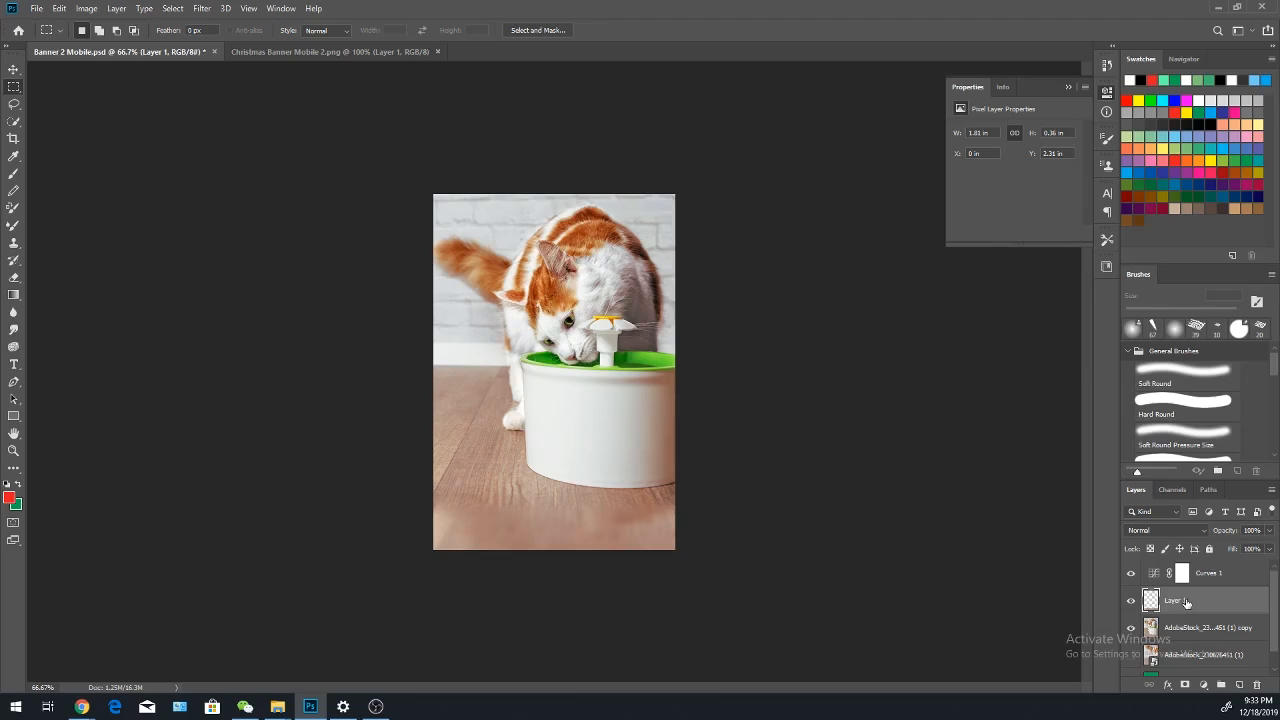
- Group the blurred strip layer with the photo copy layer and clip the Curves 1 adjustment to that group
left_click(1180, 628, "shift")
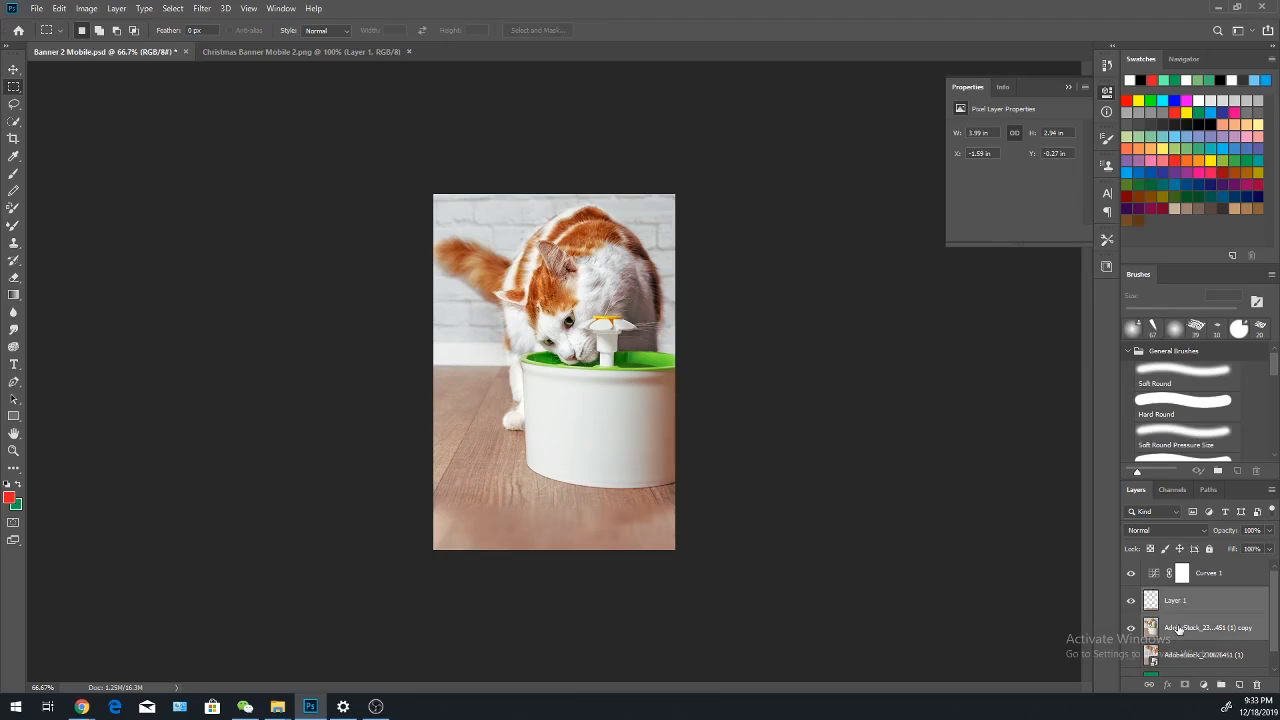
left_click(1221, 686)
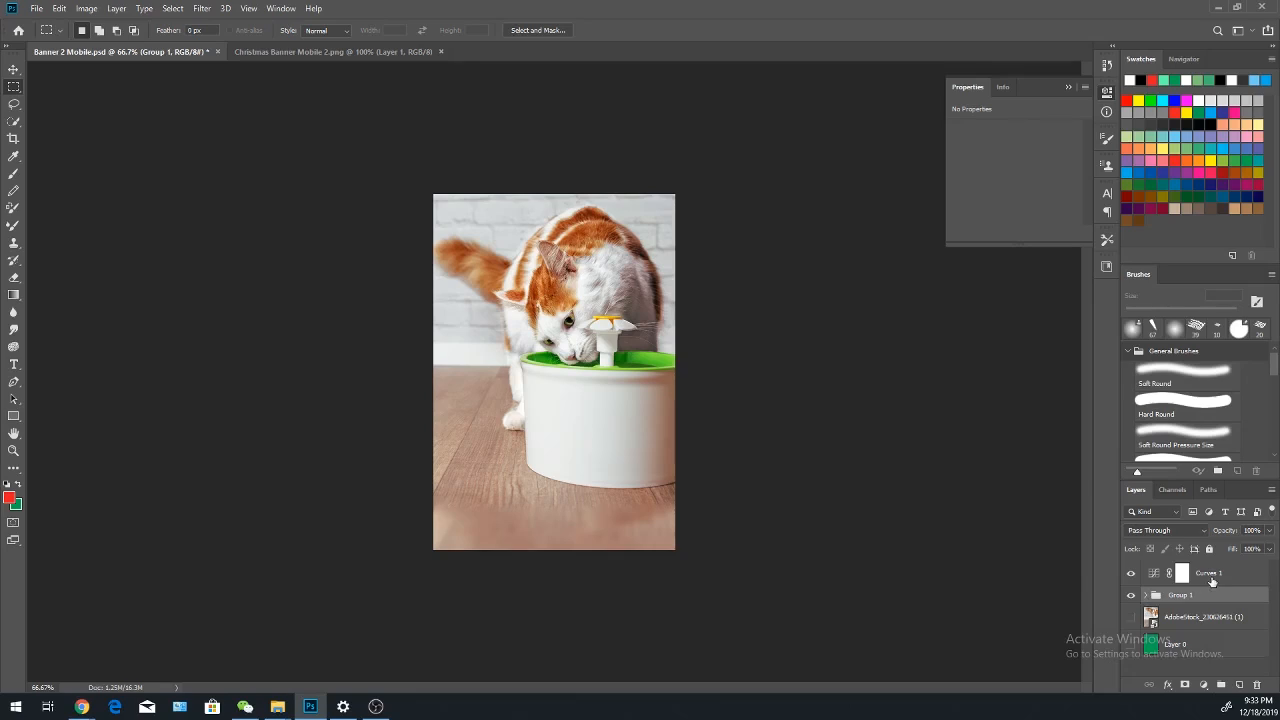
left_click(1211, 577)
left_click(993, 236)
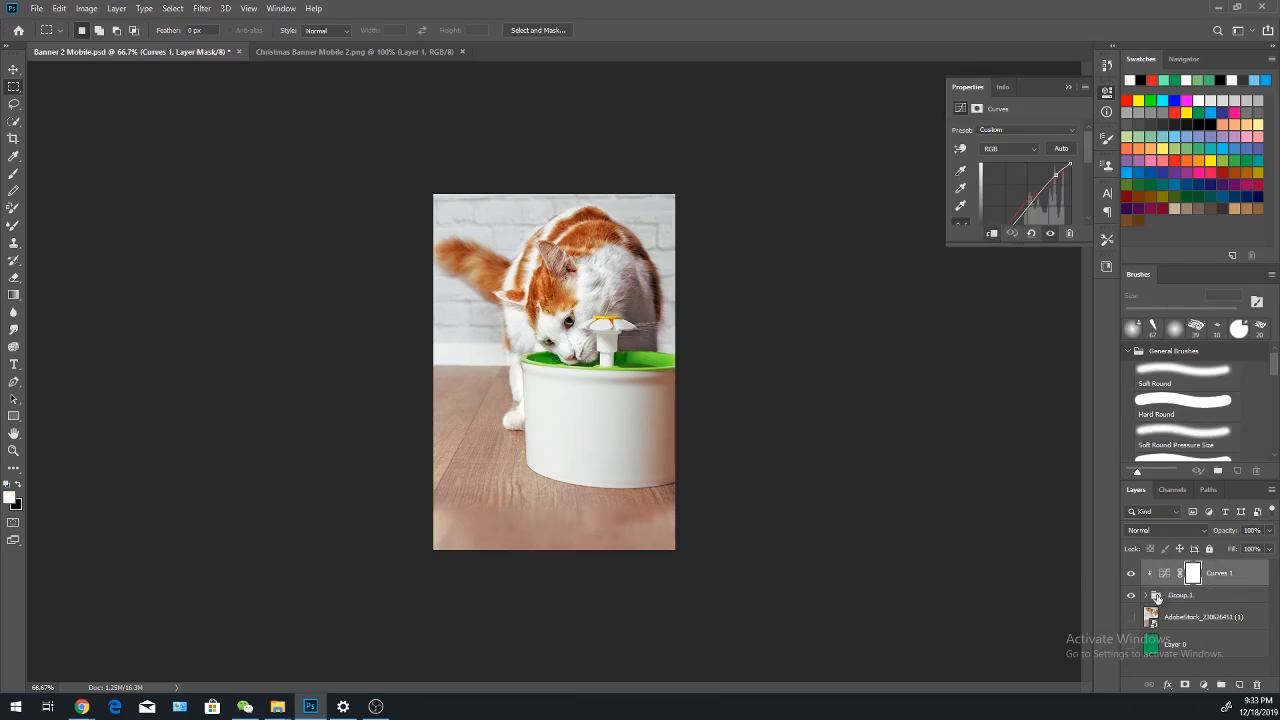
- Add a new empty layer above the Curves 1 adjustment
left_click(1147, 595)
left_click(1211, 618)
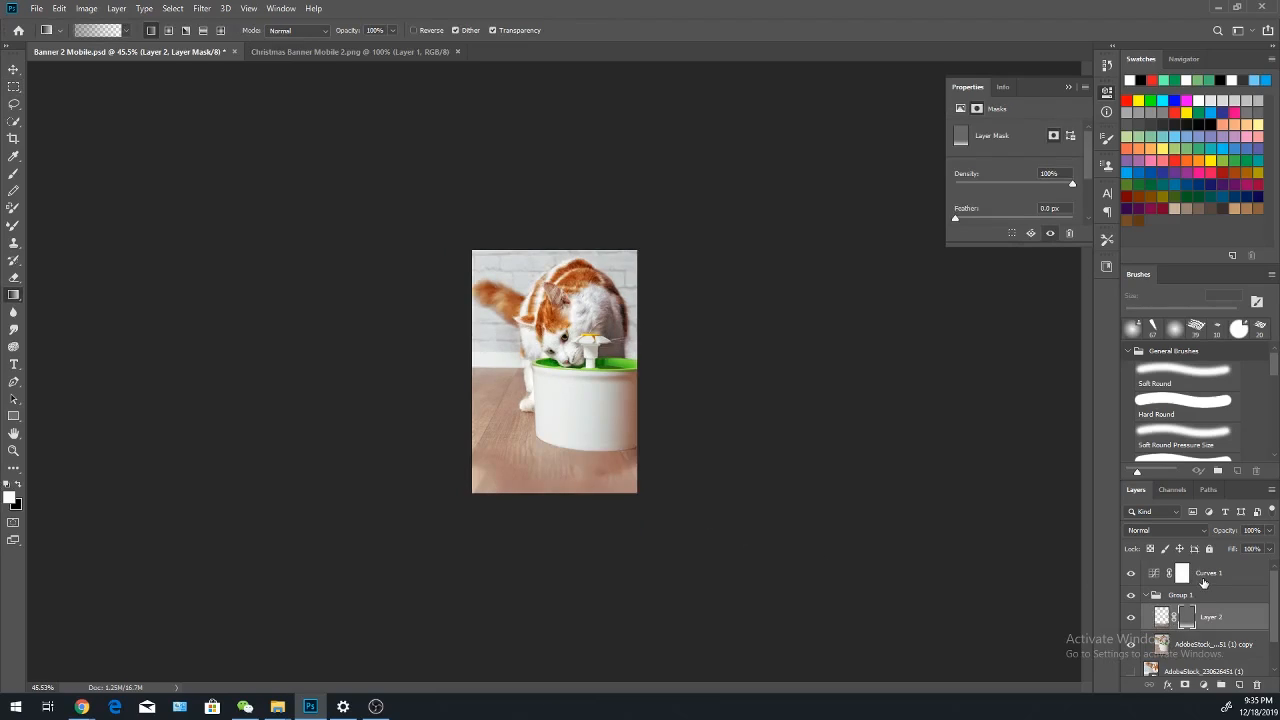
left_click(1230, 574)
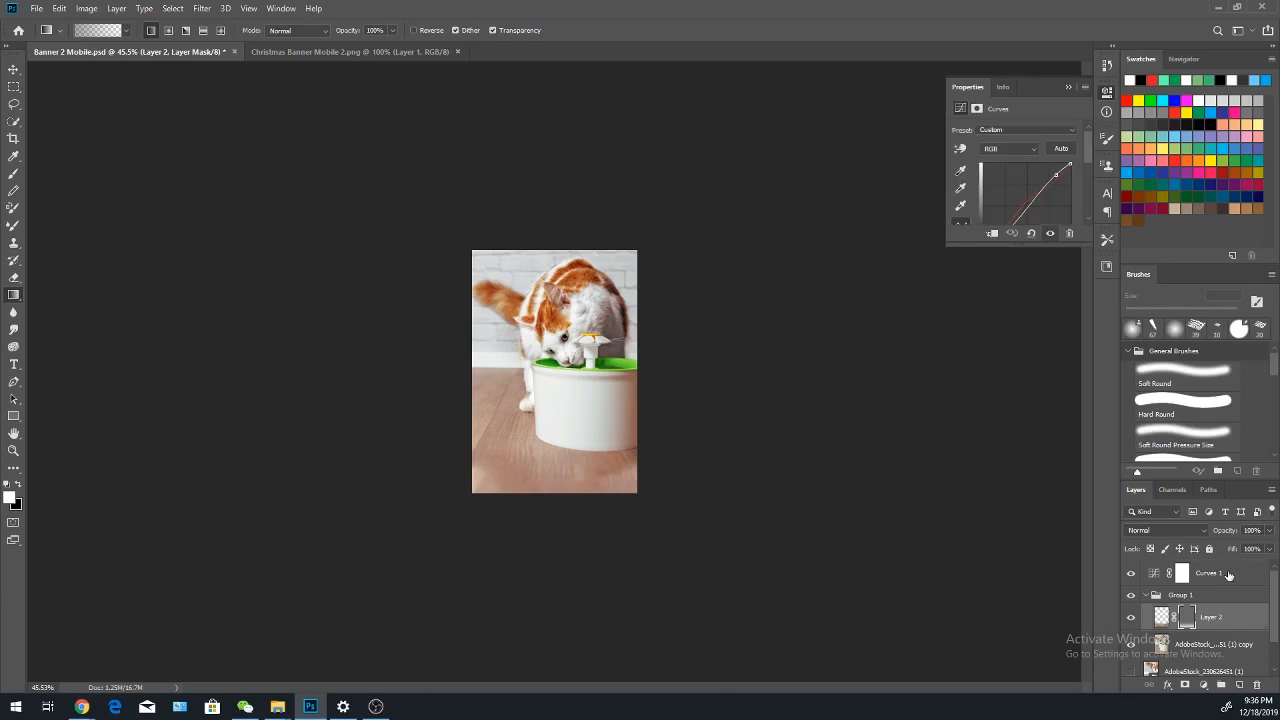
left_click(1239, 685)
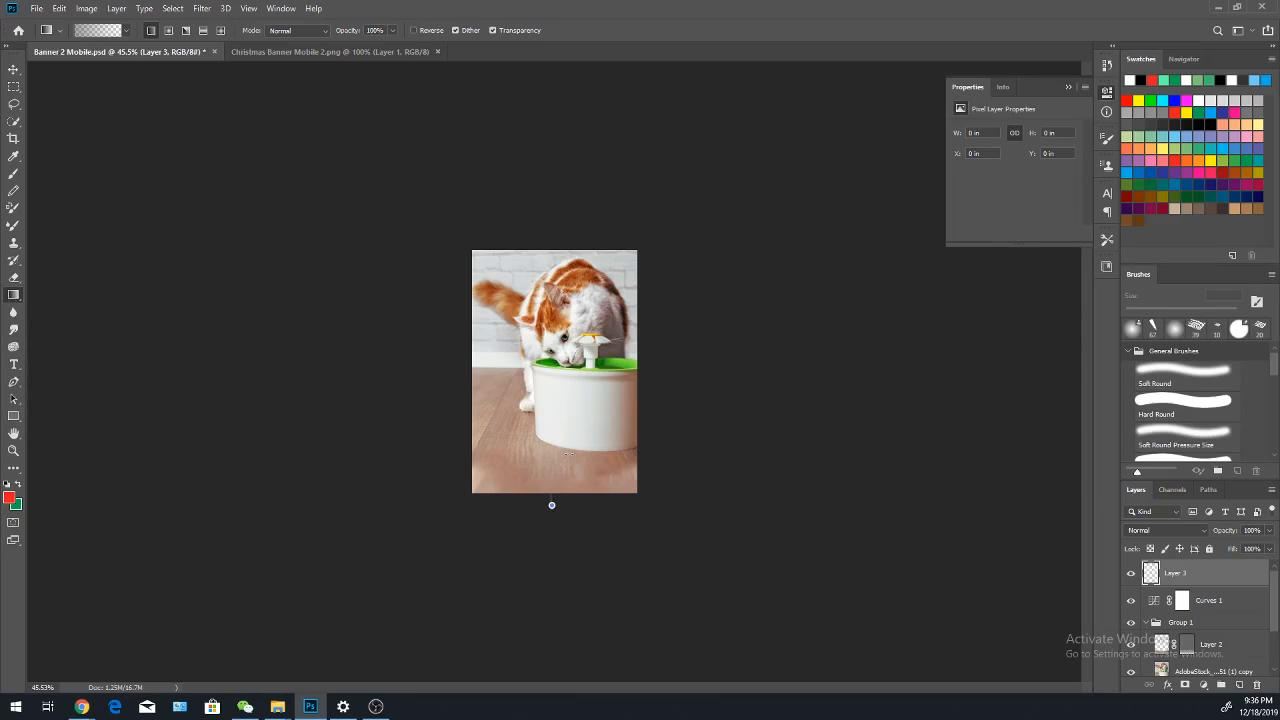
- Try dark-to-transparent gradients of different lengths rising from the image's lower edge, undoing each before redrawing
left_click_drag(557, 376, 561, 432)
left_click_drag(551, 427, 551, 429)
key("ctrl+z")
left_click_drag(566, 518, 559, 346)
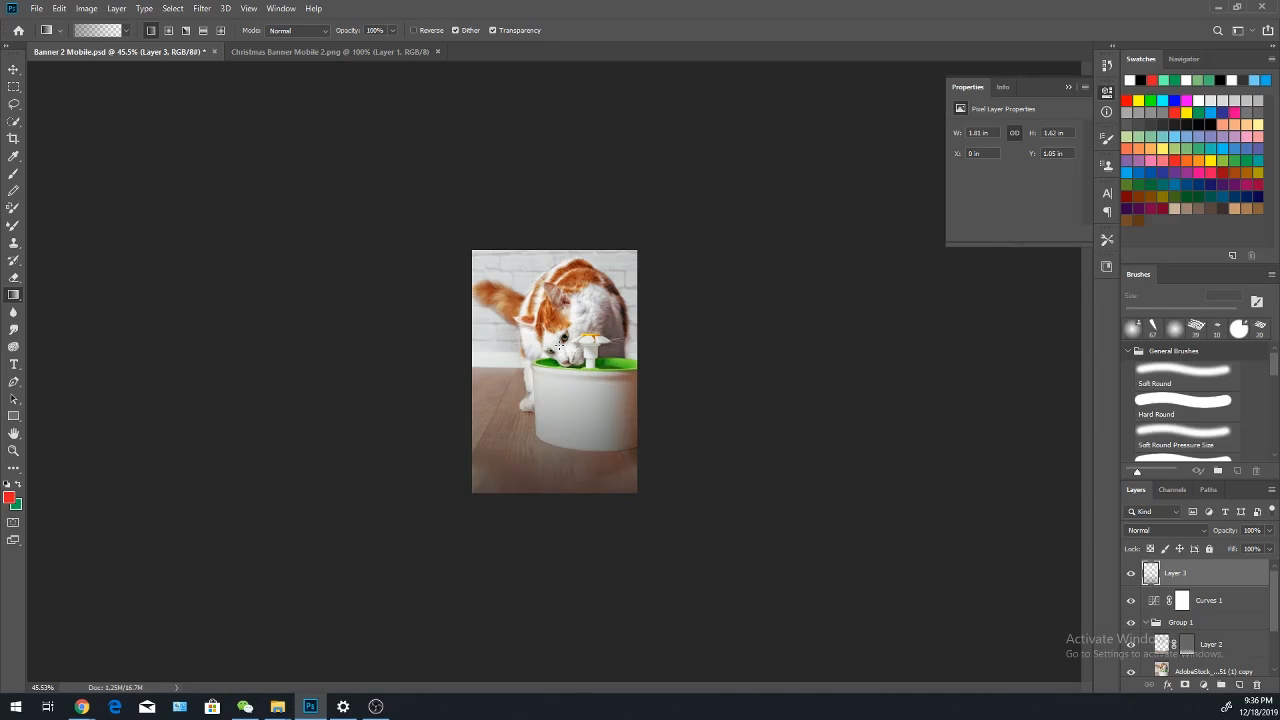
key("ctrl+z")
left_click_drag(553, 497, 545, 391)
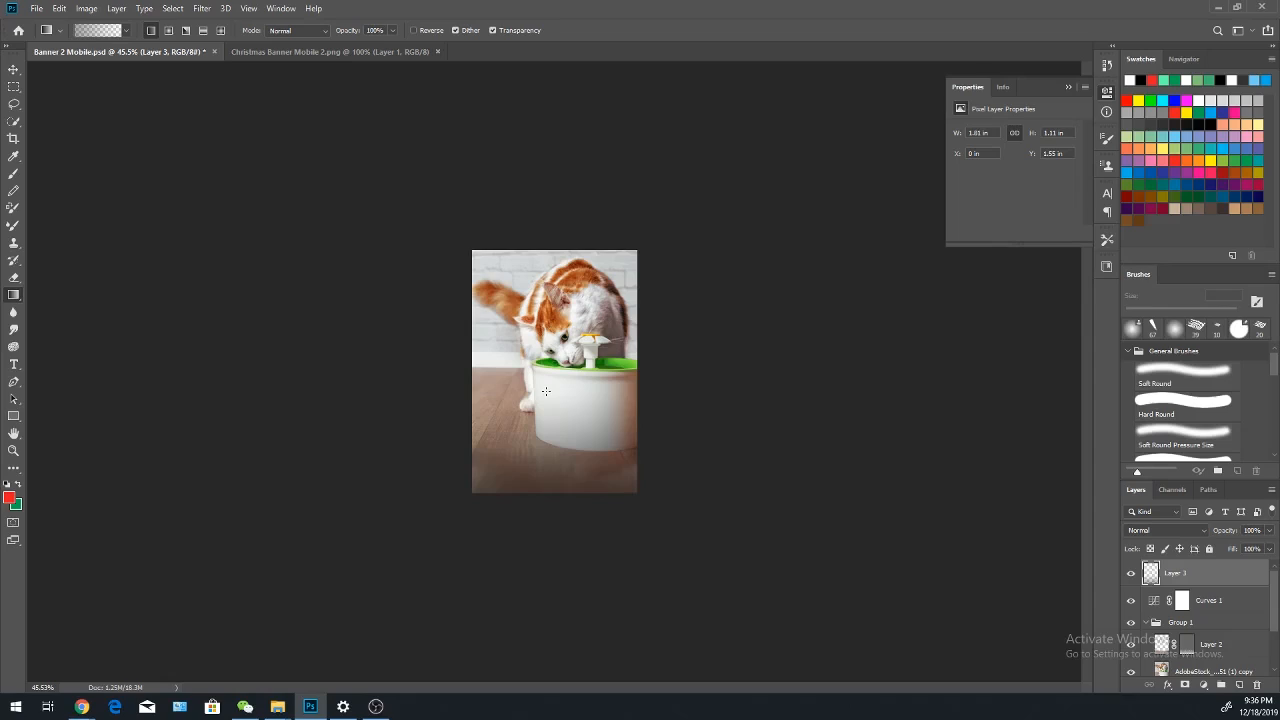
key("ctrl+z")
left_click_drag(547, 504, 540, 377)
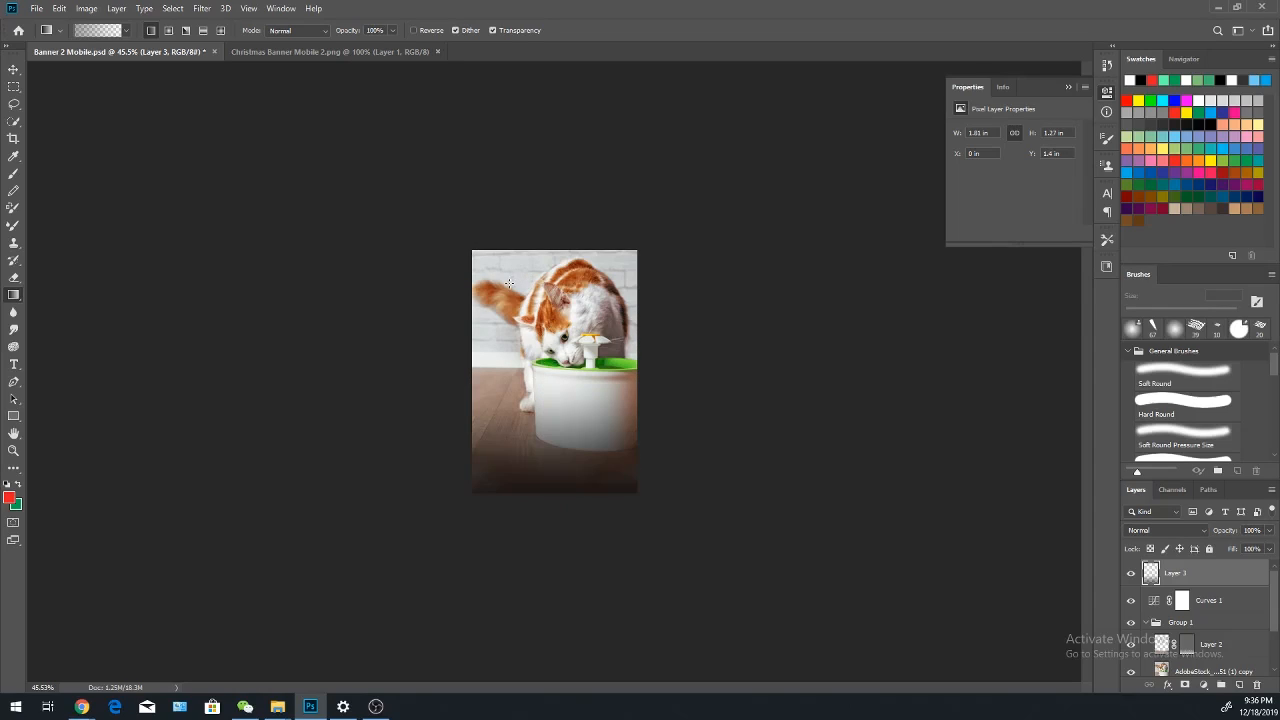
- Try extra gradient fades from the image's upper edge and its lower-left side, undoing each one
left_click_drag(549, 228, 546, 279)
left_click_drag(562, 176, 562, 178)
key("ctrl+z")
left_click_drag(428, 447, 486, 396)
key("ctrl+z")
scroll(486, 451, "down", 3)
scroll(571, 414, "up", 6)
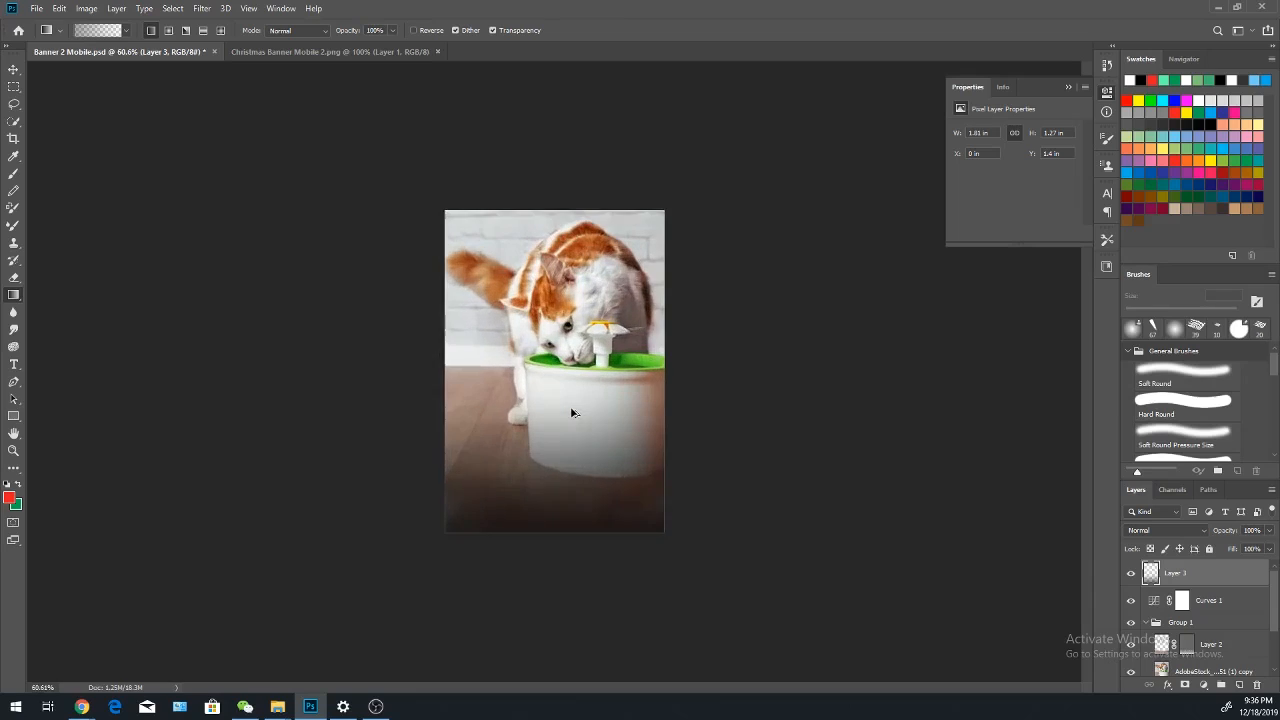
scroll(571, 414, "down", 4)
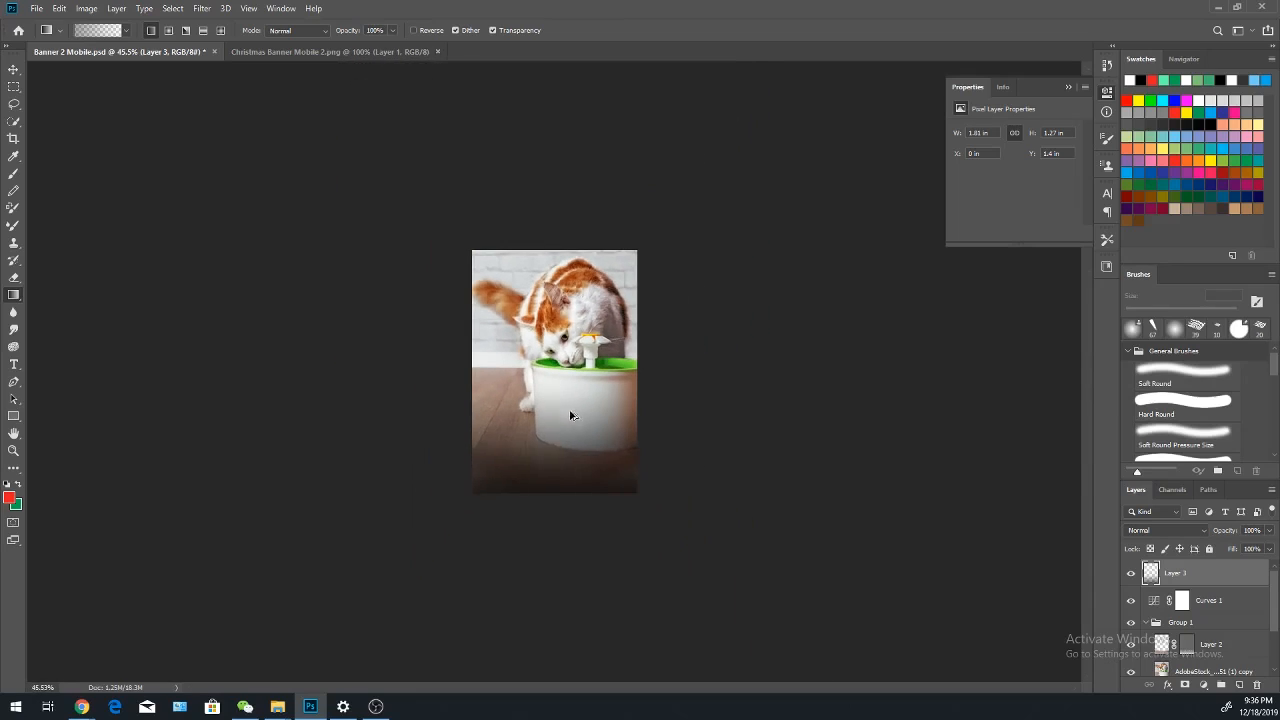
- Undo the lower-edge fade and try shorter ones over the floor, undoing them back to the empty layer
key("ctrl+z")
left_click_drag(569, 541, 567, 433)
key("ctrl+z")
left_click_drag(561, 518, 564, 425)
key("ctrl+z")
key("ctrl+z")
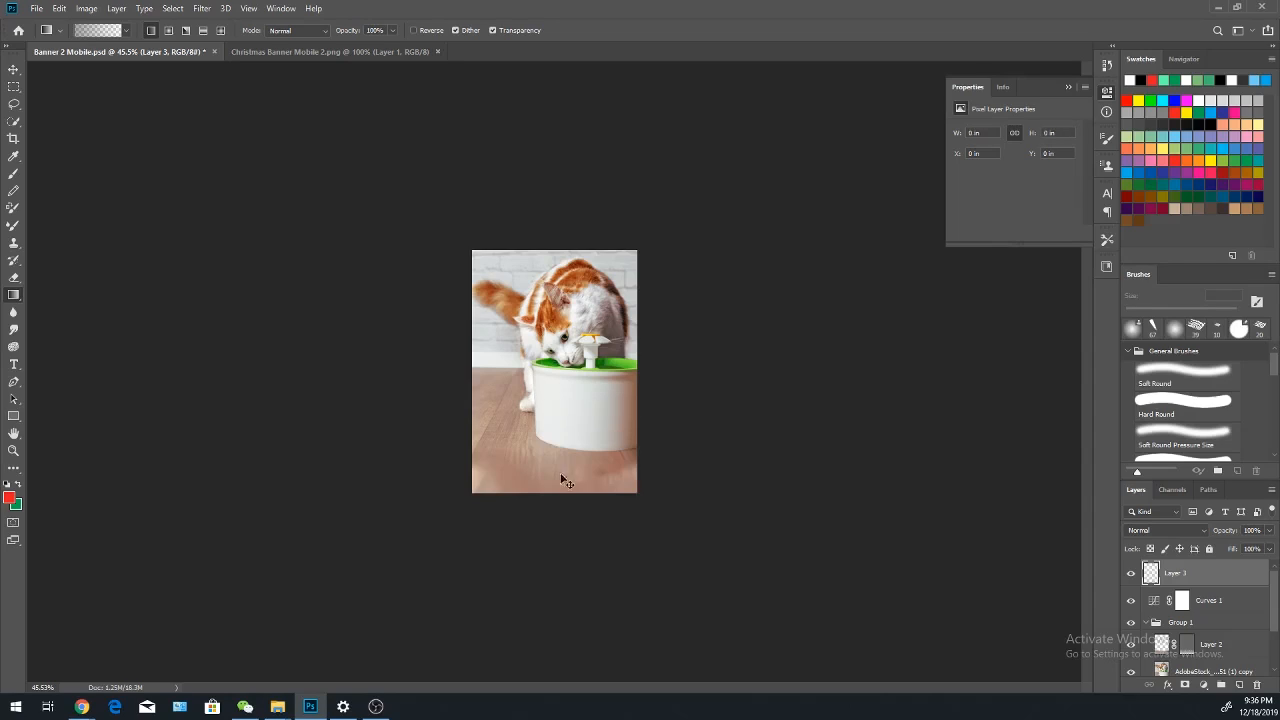
- Draw a dark-to-transparent gradient about 1.31 in high, fading upward from the image's lower edge on the new layer
left_click_drag(566, 488, 547, 373)
key("ctrl+z")
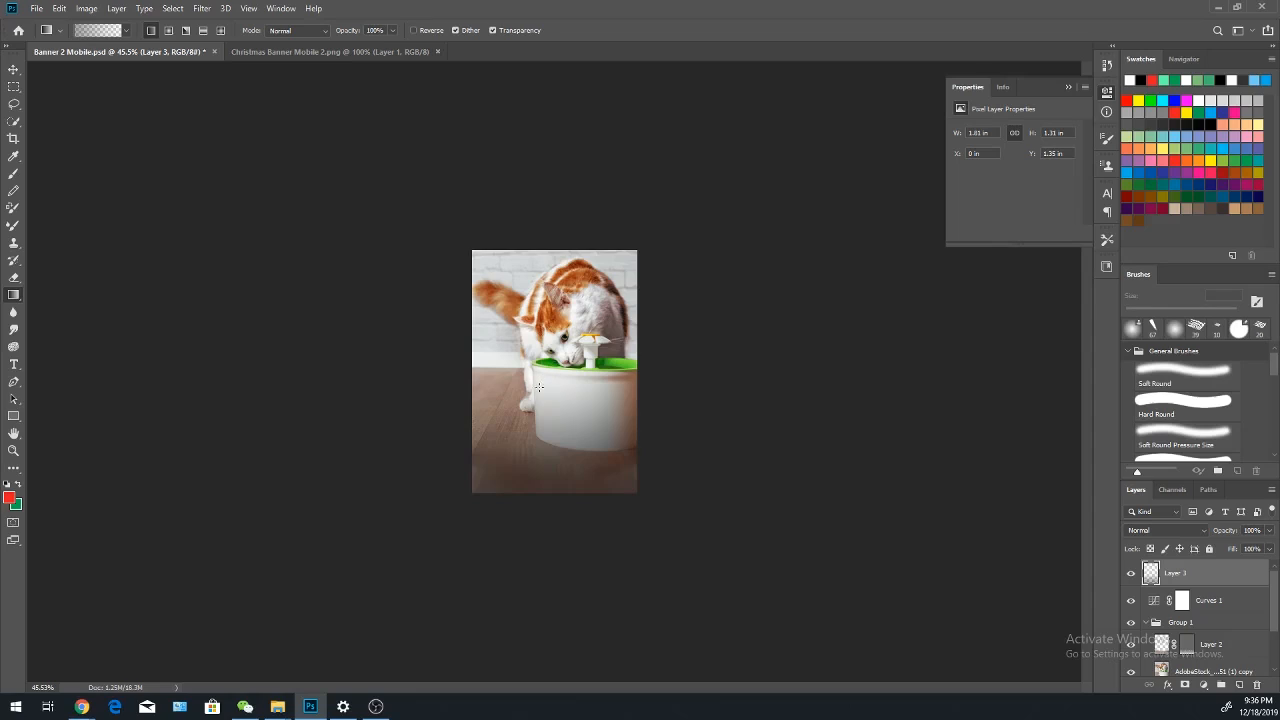
scroll(534, 422, "up", 7)
left_click_drag(548, 627, 538, 432)
key("ctrl+z")
scroll(538, 432, "down", 2)
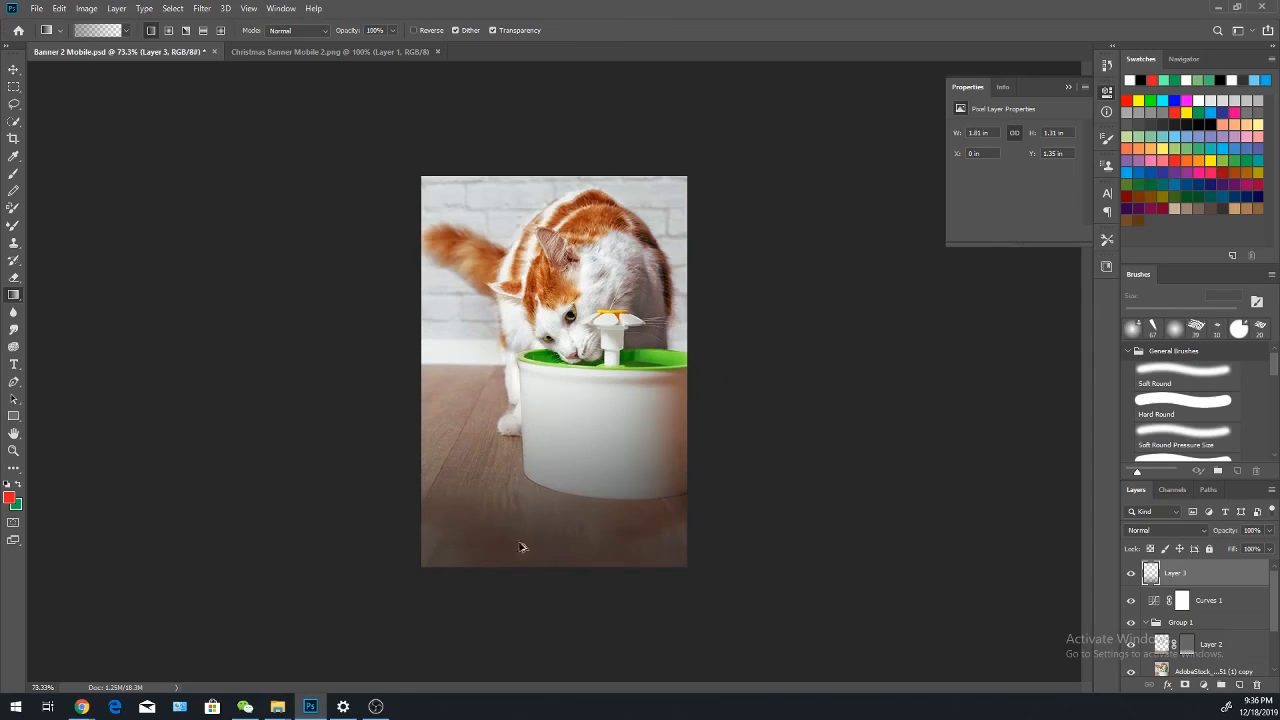
left_click_drag(530, 626, 525, 510)
scroll(525, 510, "down", 3)
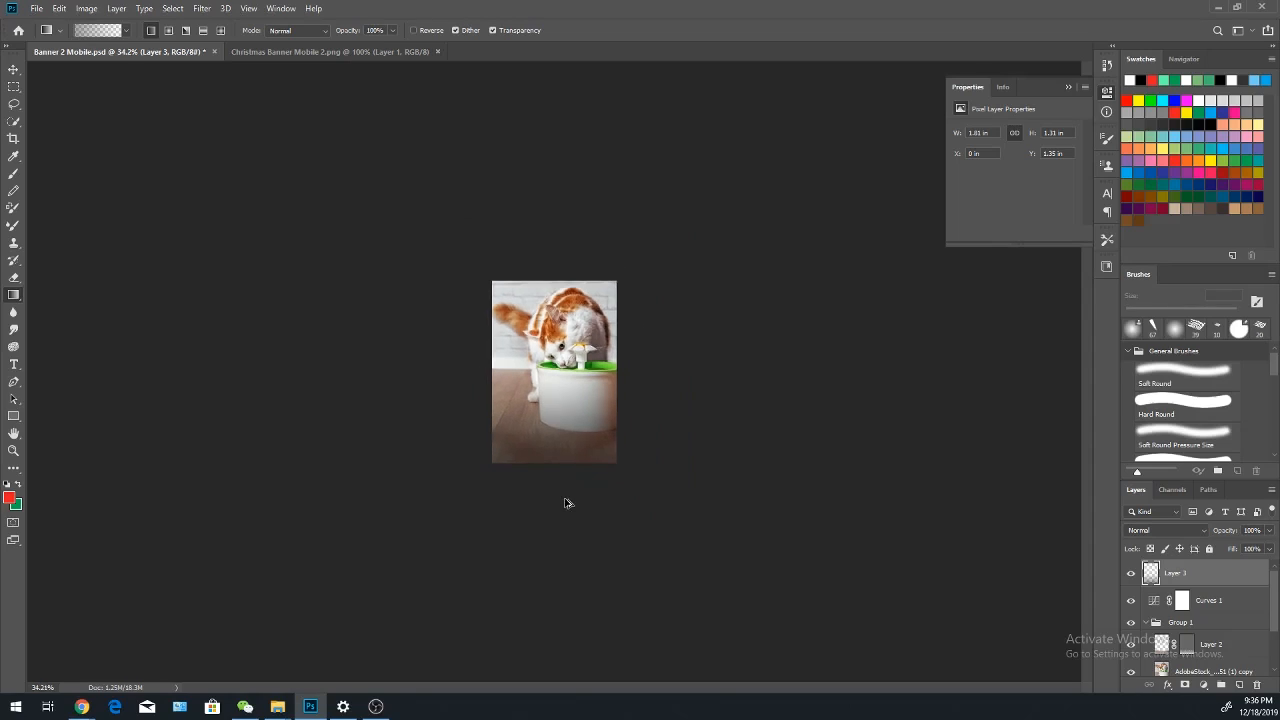
scroll(566, 505, "up", 5)
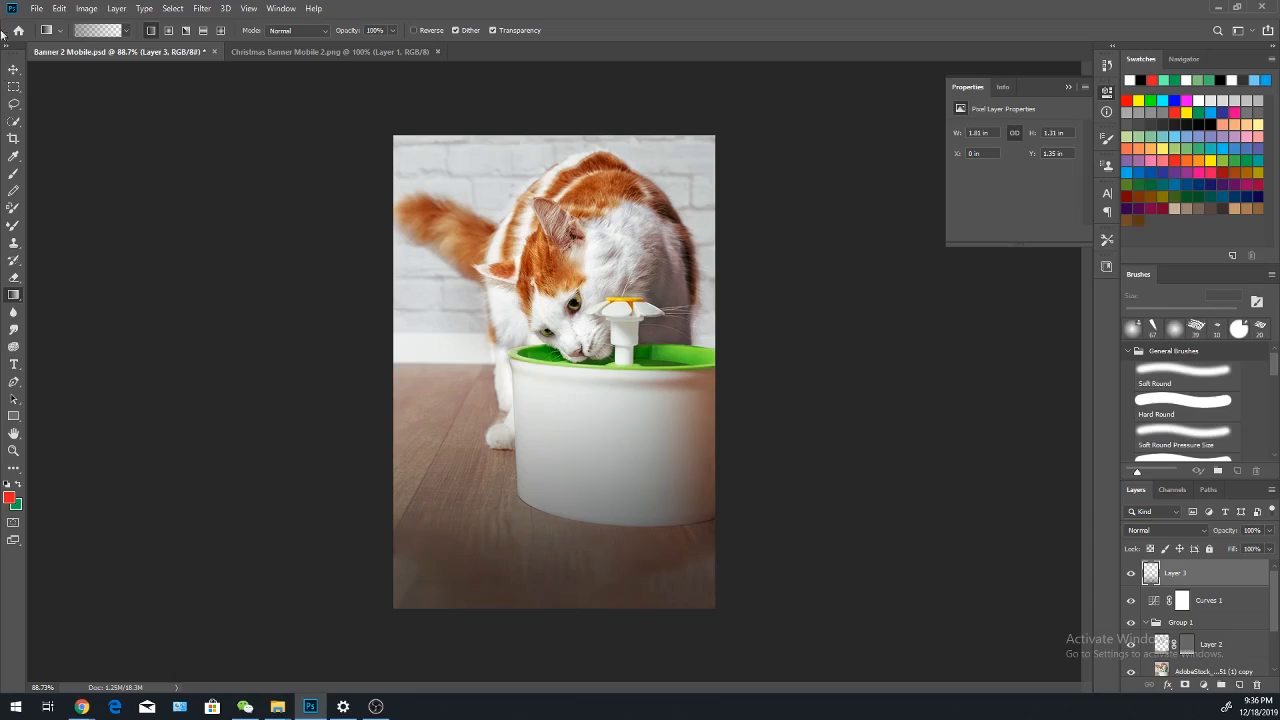
- Export the mobile banner as a PNG named Cat Fountain Mobile into the Pet Store folder
left_click(36, 8)
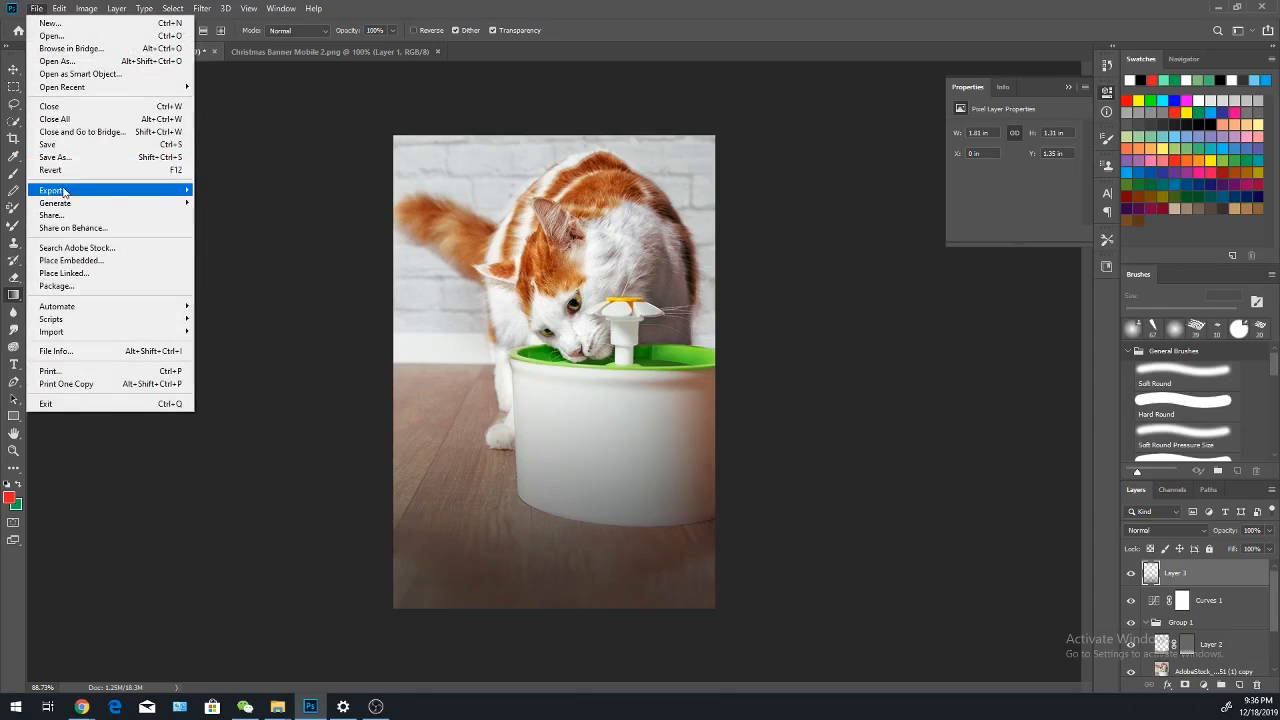
mouse_move(66, 190)
left_click(215, 205)
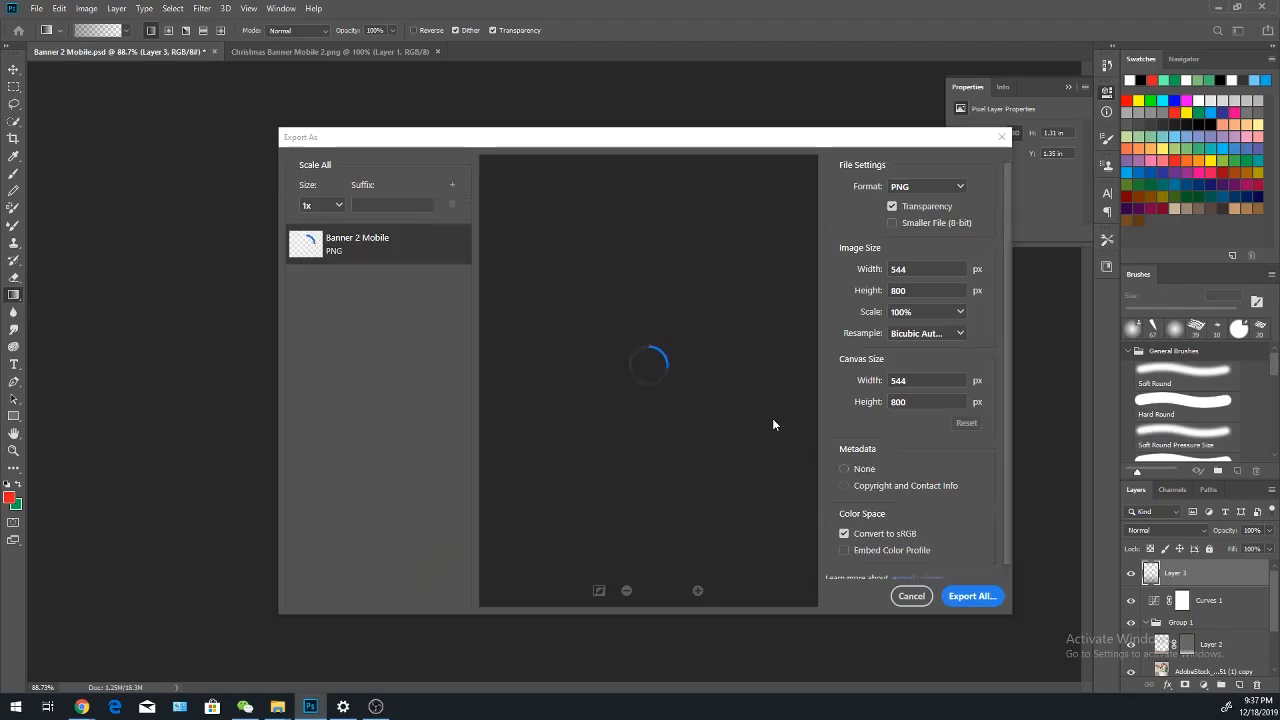
left_click(980, 597)
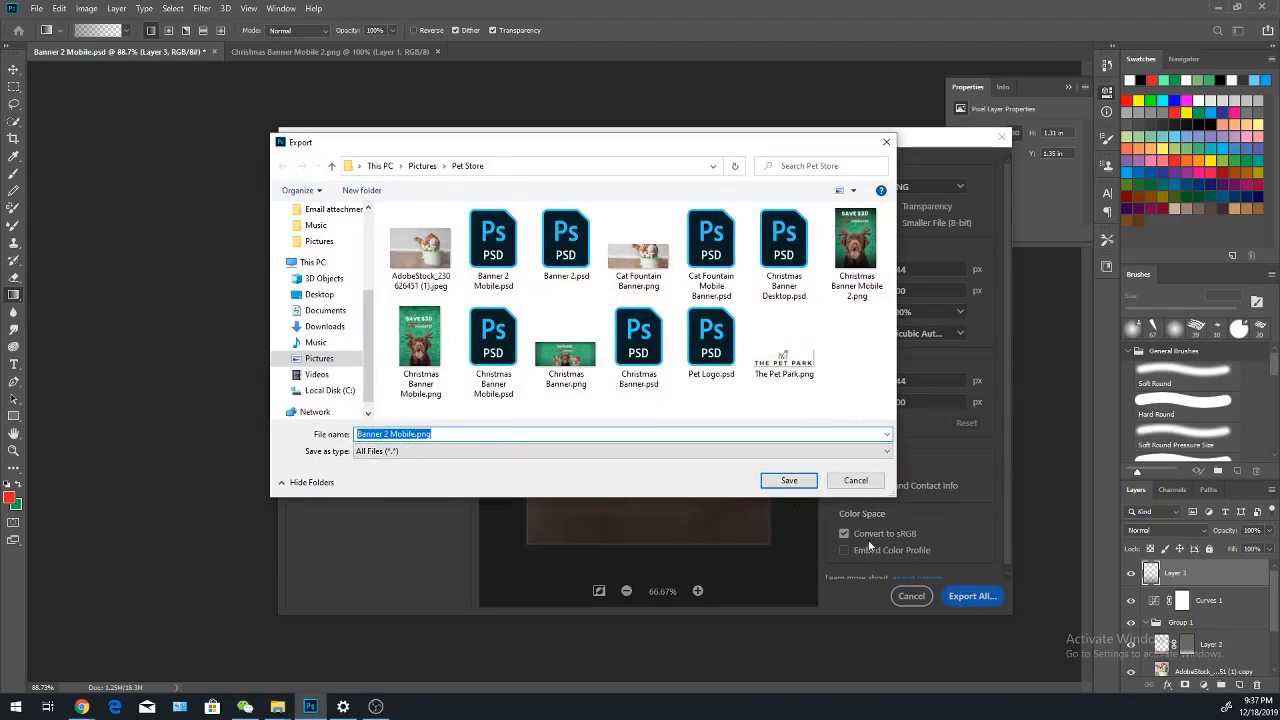
type("at Fount")
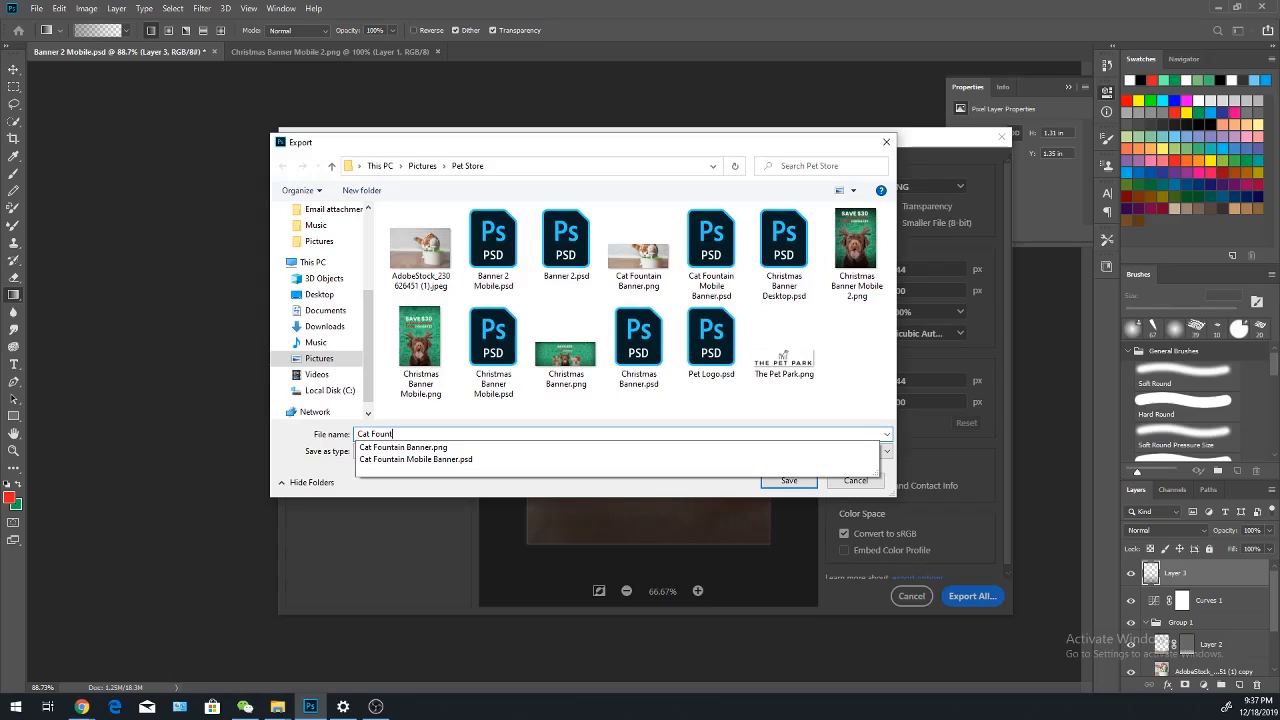
type("ain Mobile")
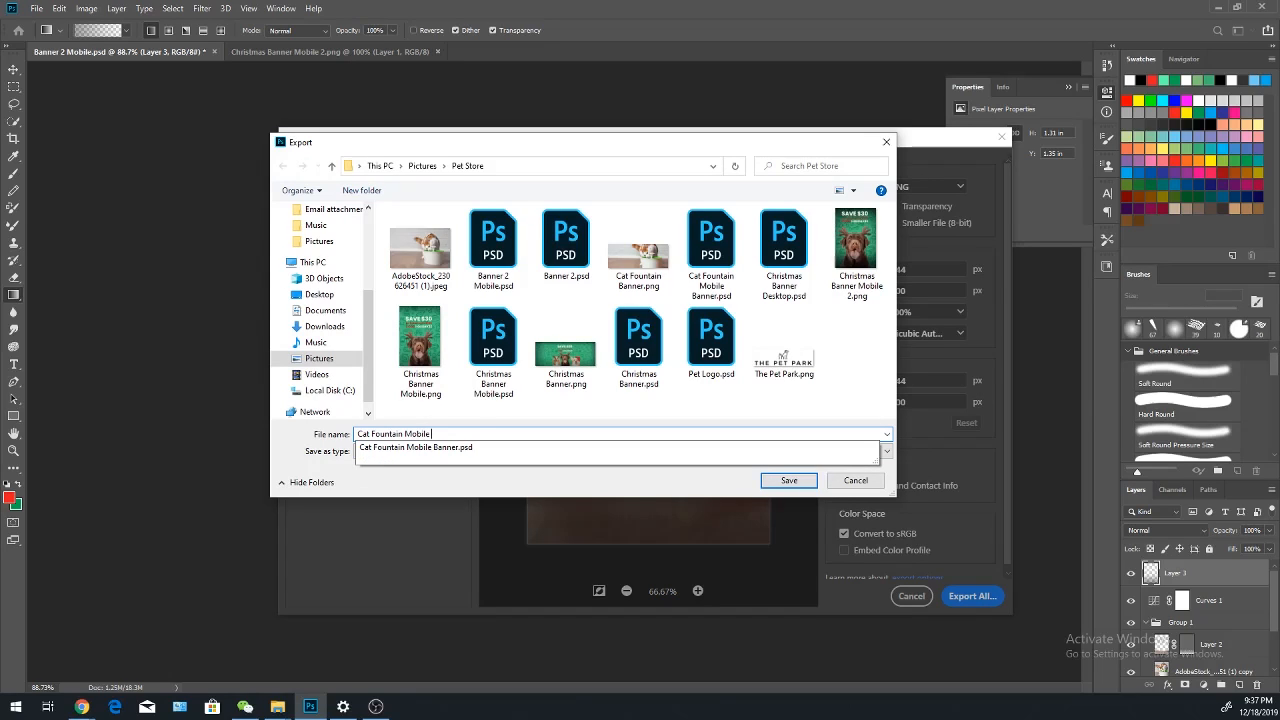
key("Return")
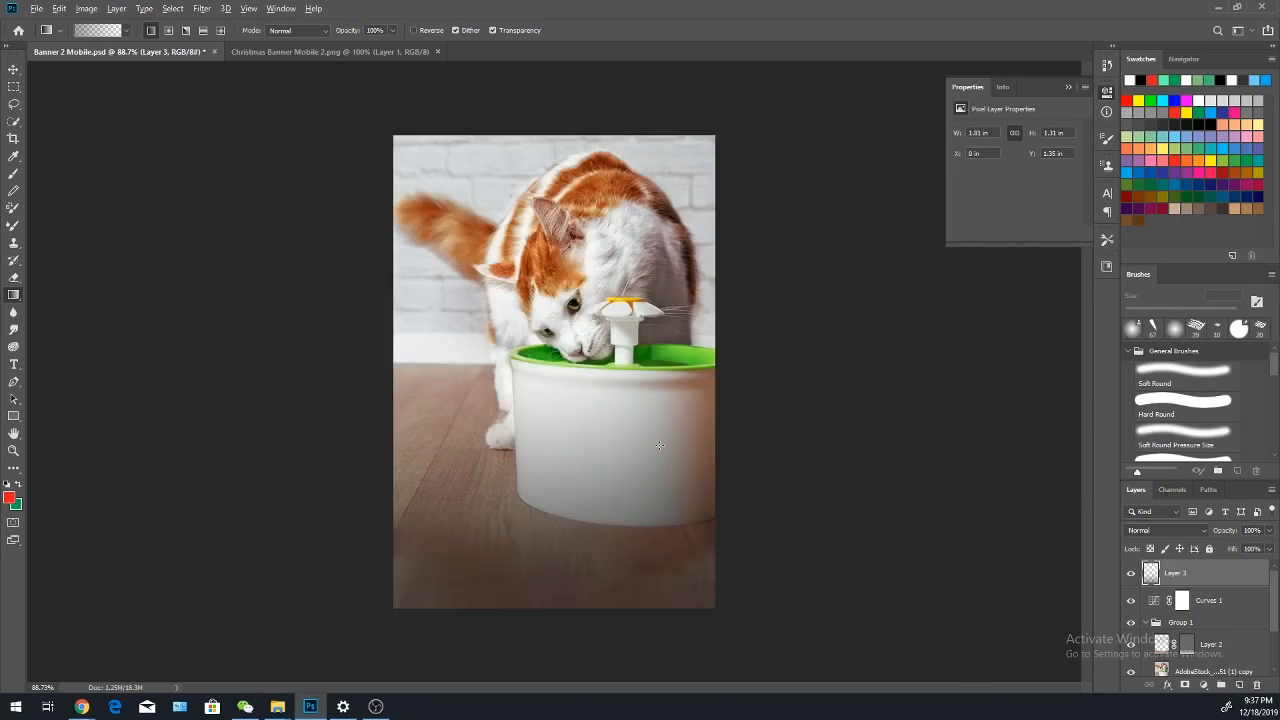
- Switch to the Shopify theme editor in Chrome and upload Cat Fountain Mobile.png as The Pet Fountain slide's mobile image
key("alt+Tab")
scroll(117, 300, "up", 4)
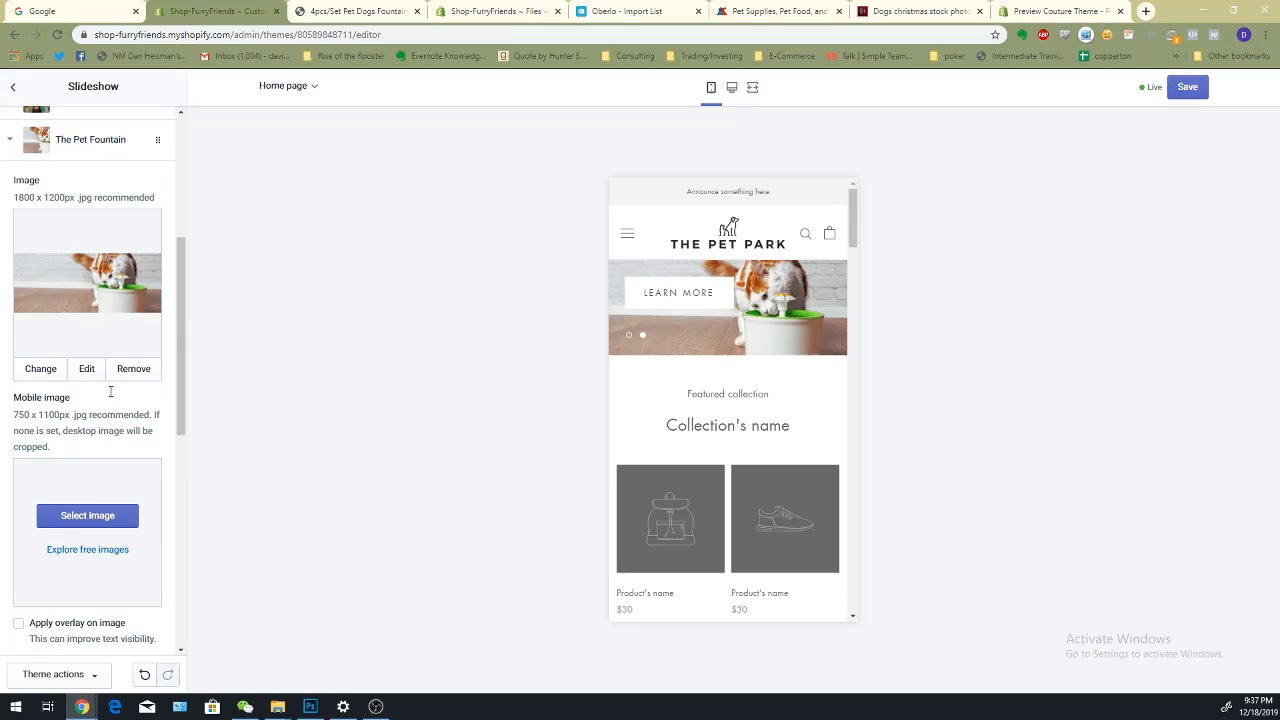
left_click(77, 518)
left_click(30, 192)
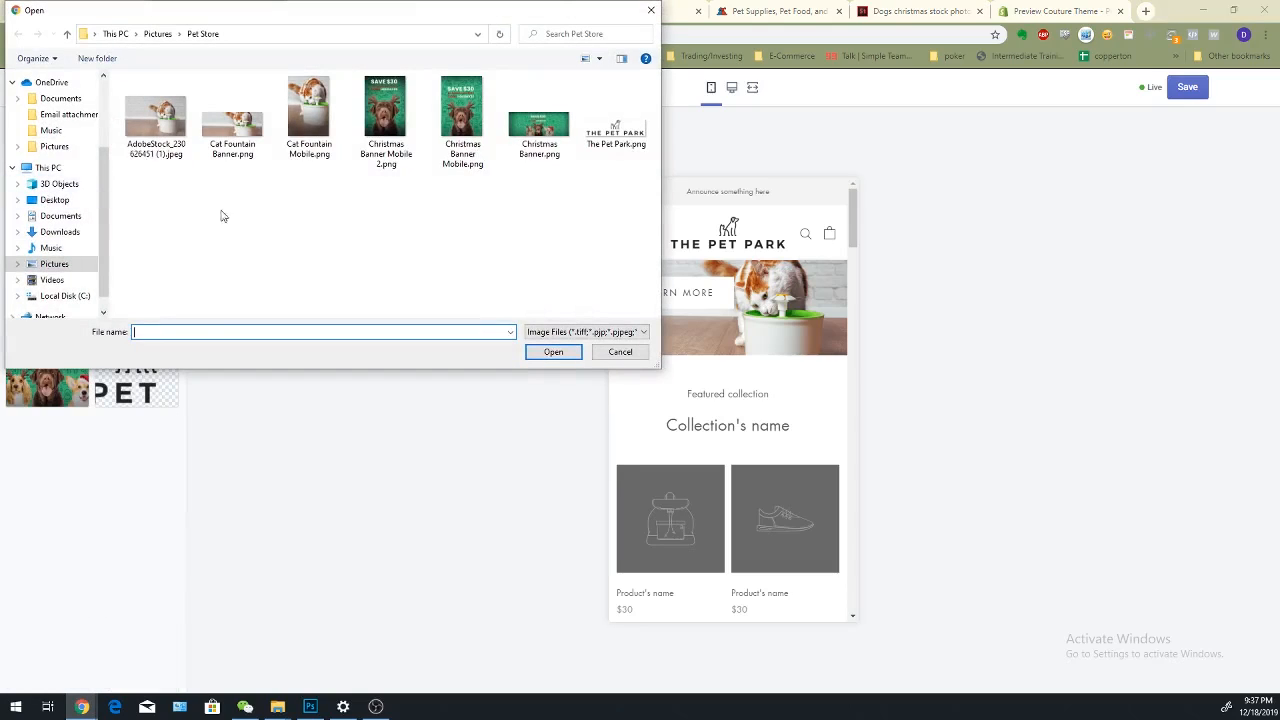
double_click(322, 100)
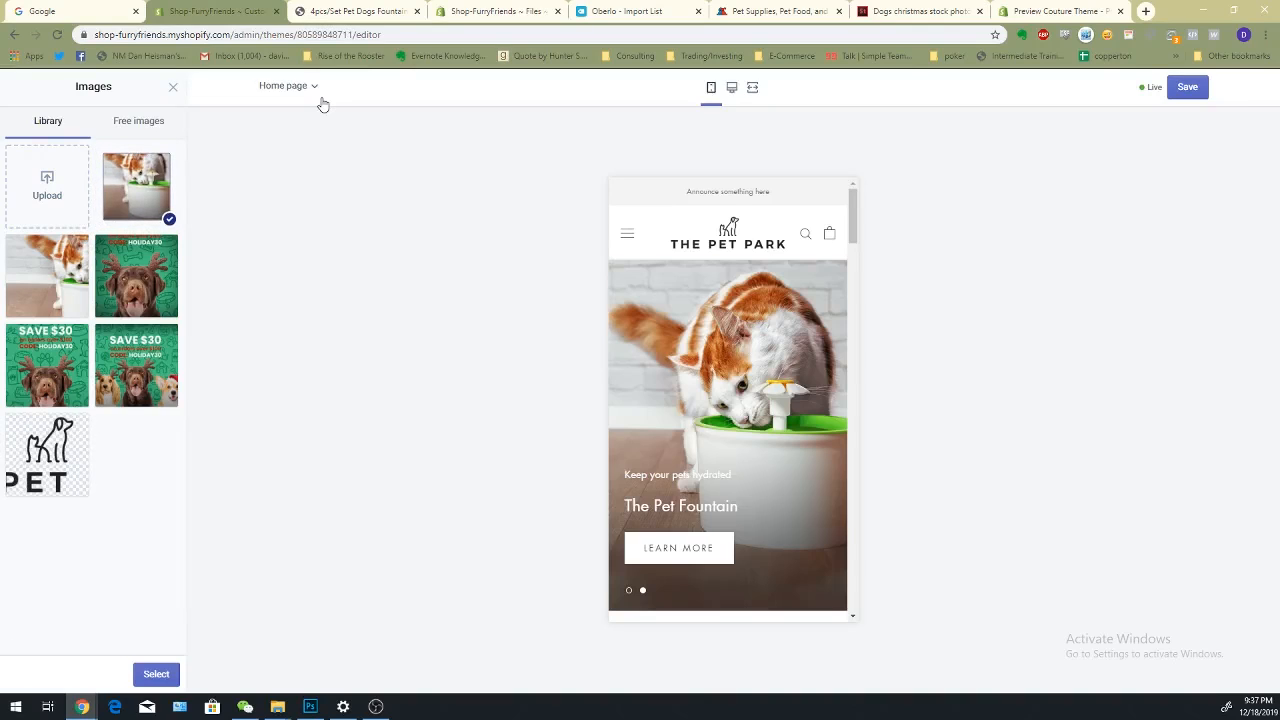
- Examine The Pet Fountain slide in the desktop and mobile previews, checking the text's legibility over the banner
key("alt+Tab")
key("alt+Tab")
scroll(641, 479, "down", 1)
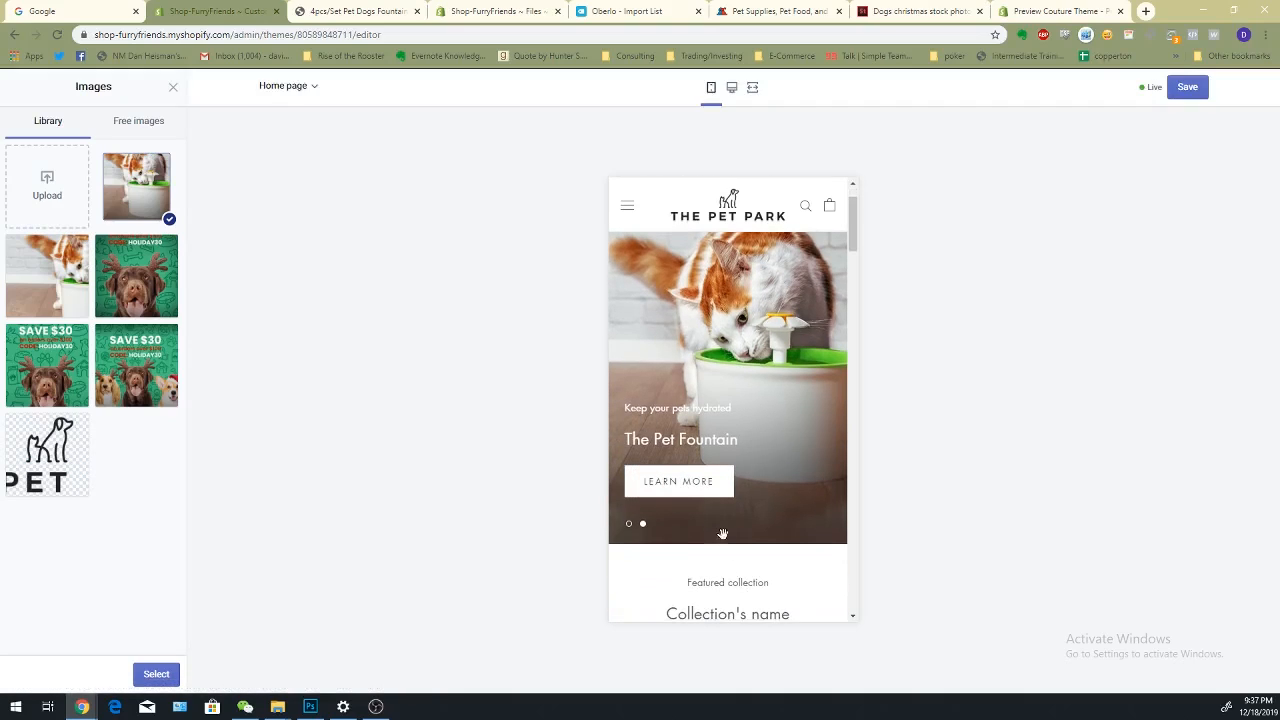
scroll(722, 534, "up", 1)
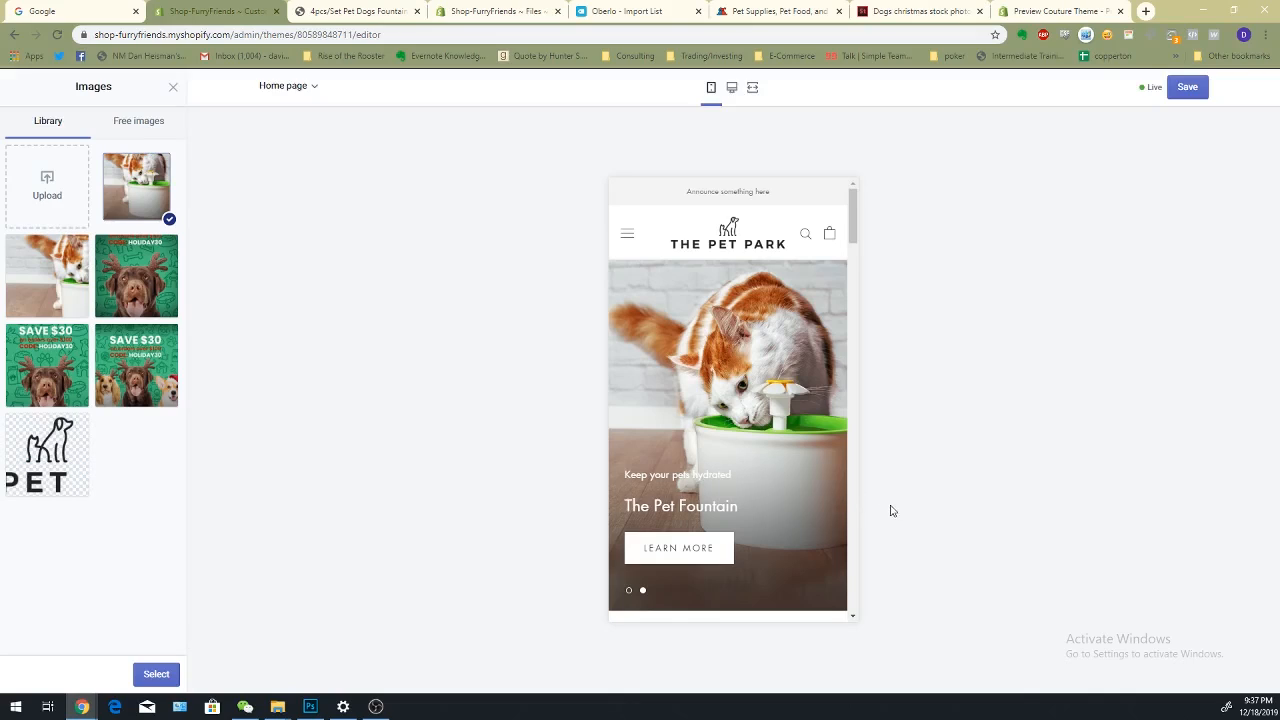
left_click(732, 87)
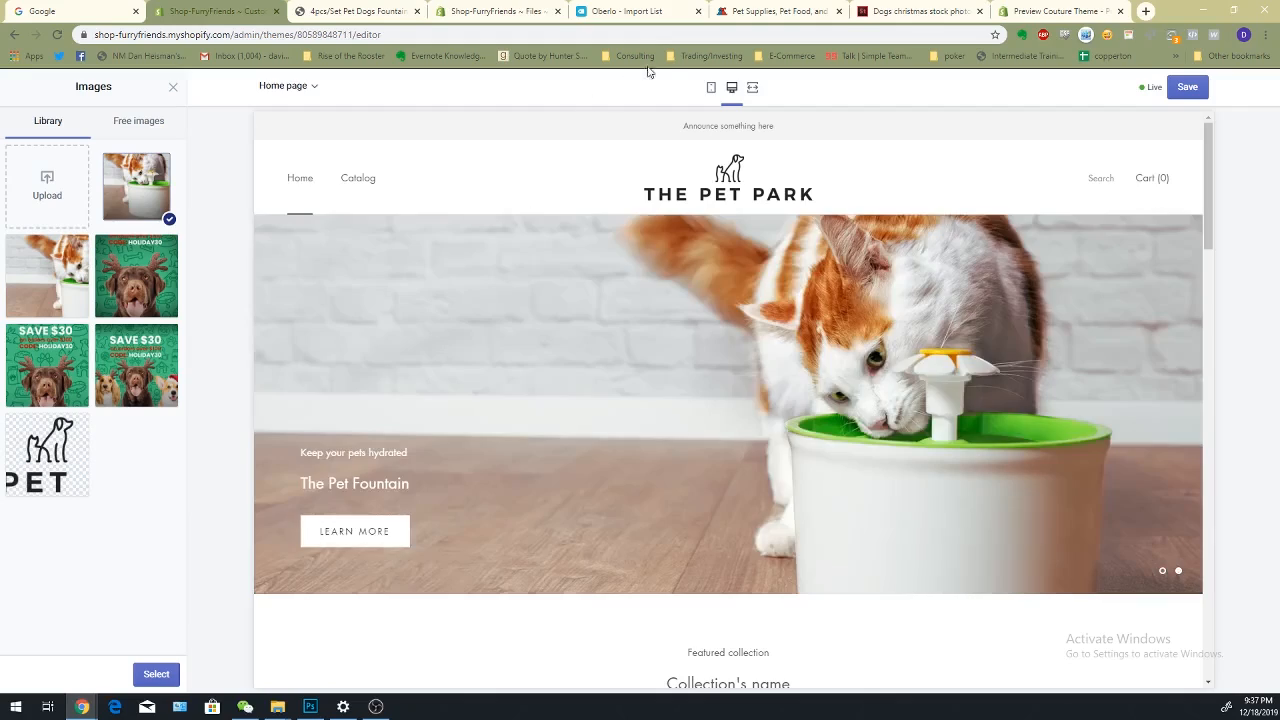
left_click(711, 88)
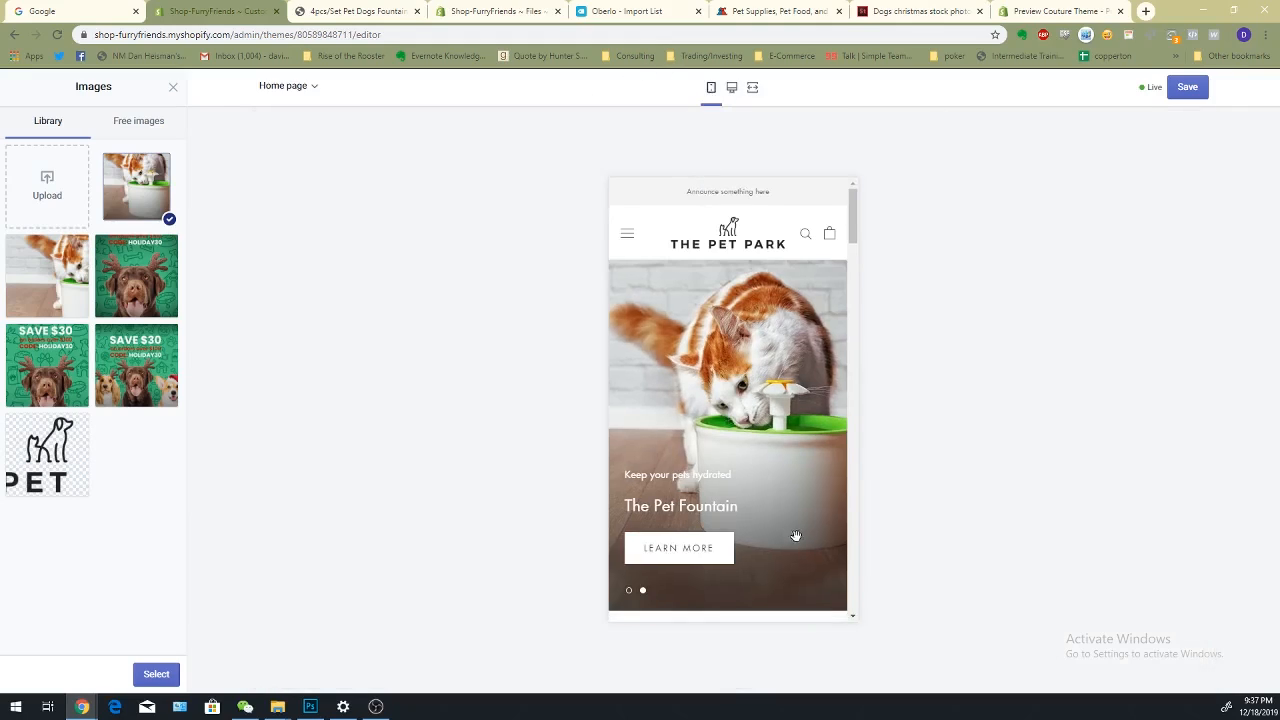
scroll(838, 618, "down", 2)
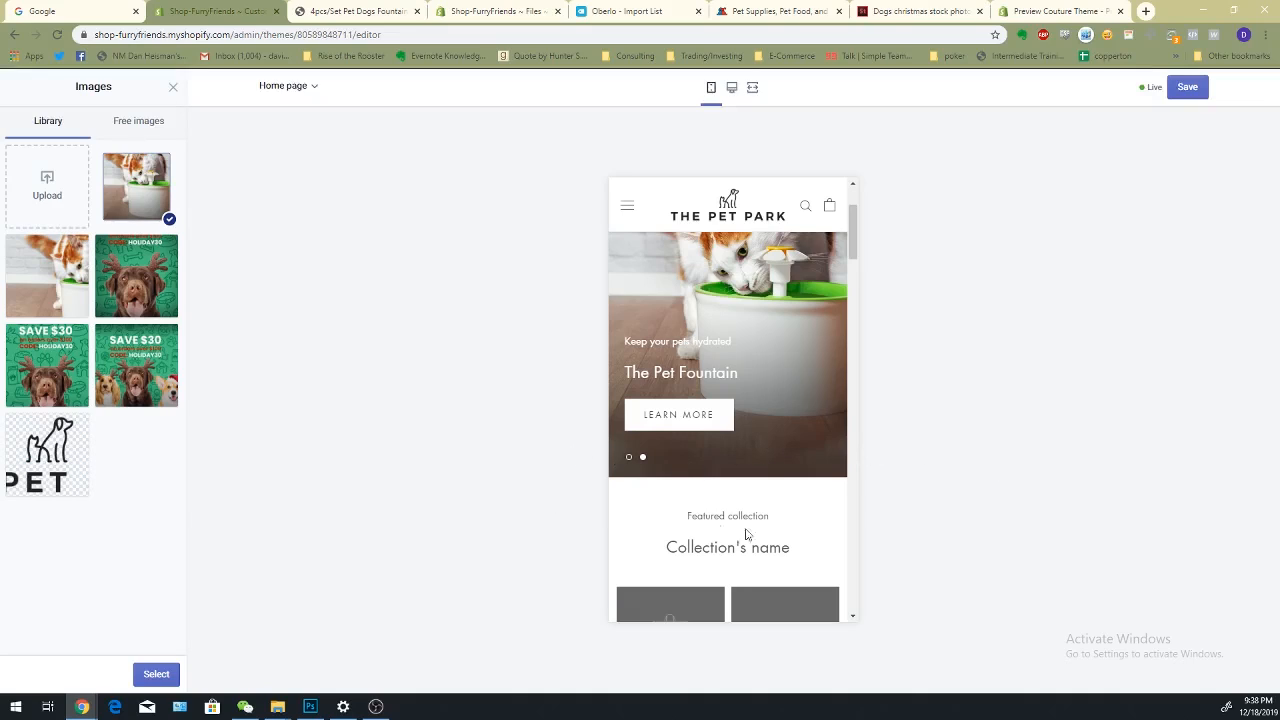
scroll(748, 600, "up", 2)
scroll(737, 574, "down", 2)
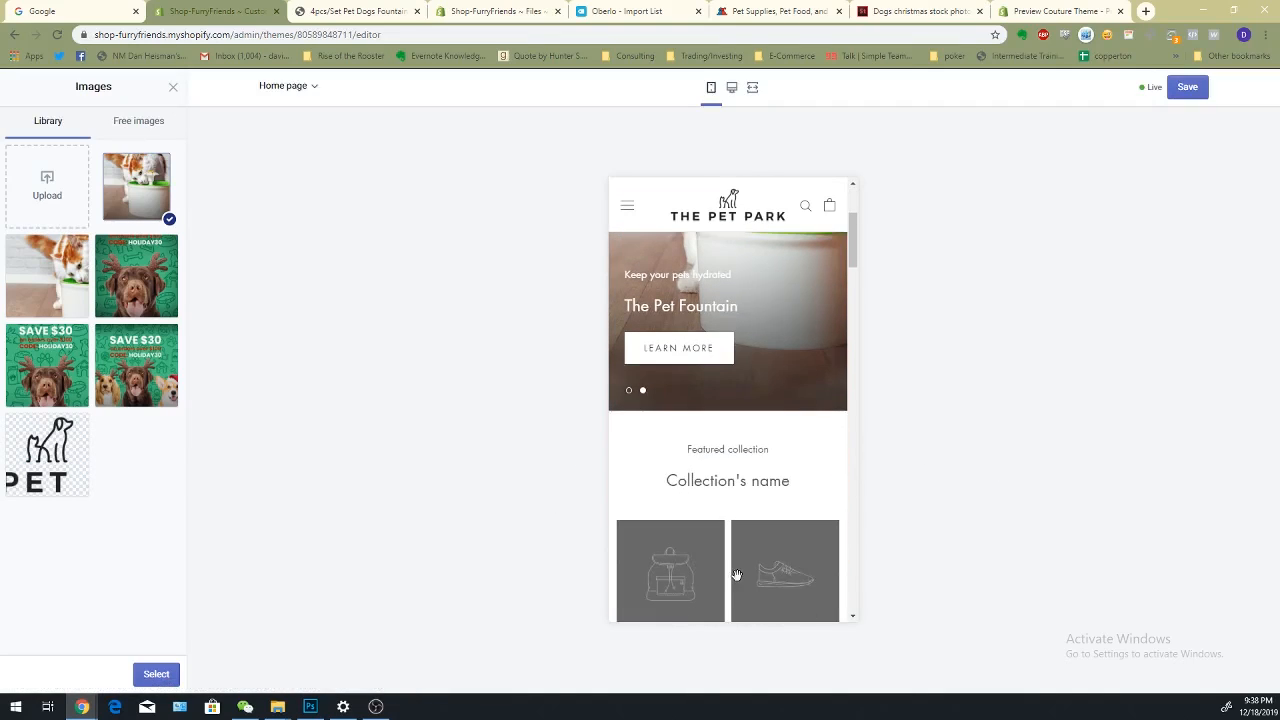
scroll(733, 577, "up", 2)
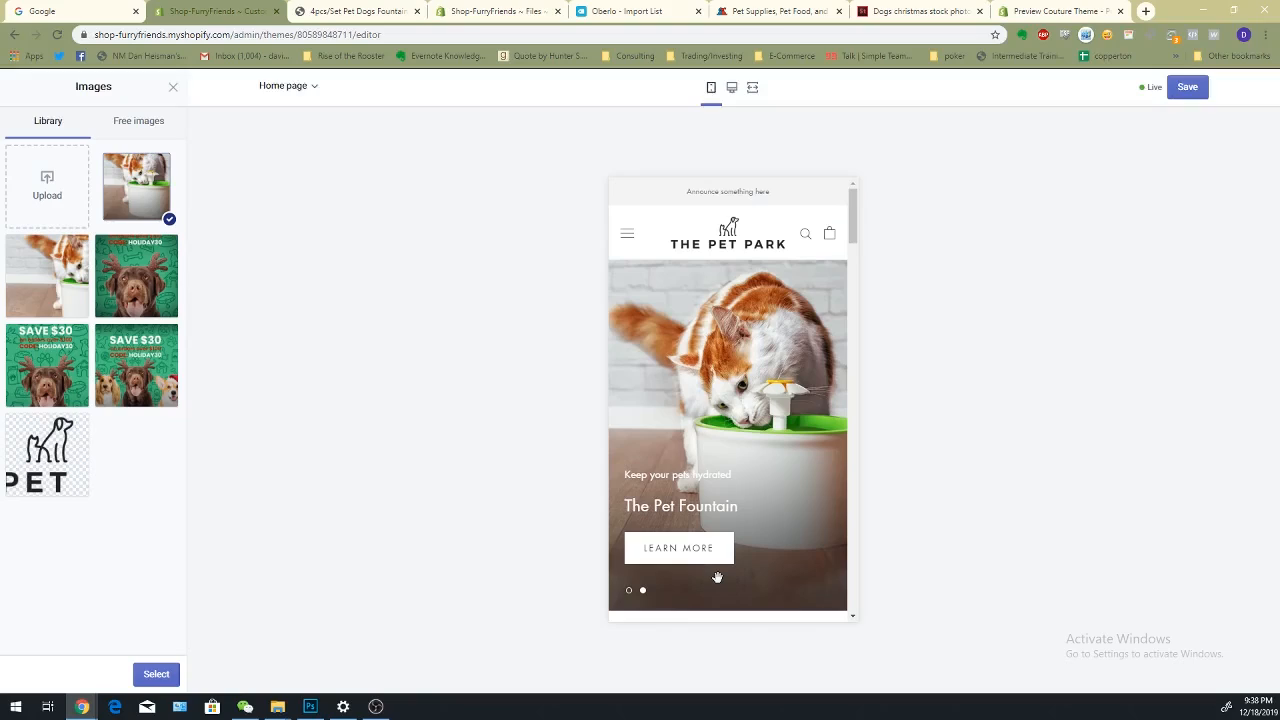